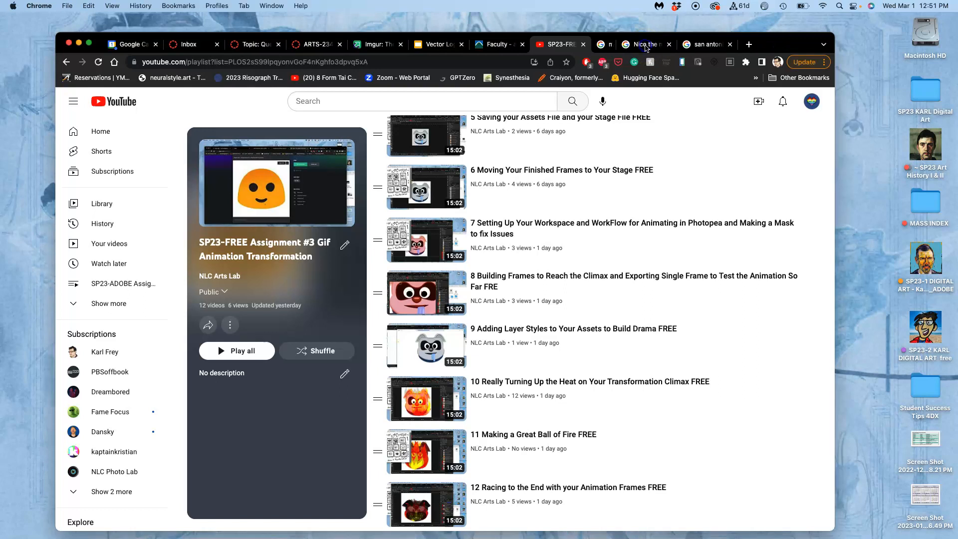
# Close the leftover search tabs and load photopea.com in a new browser tab
pyautogui.click(645, 45)
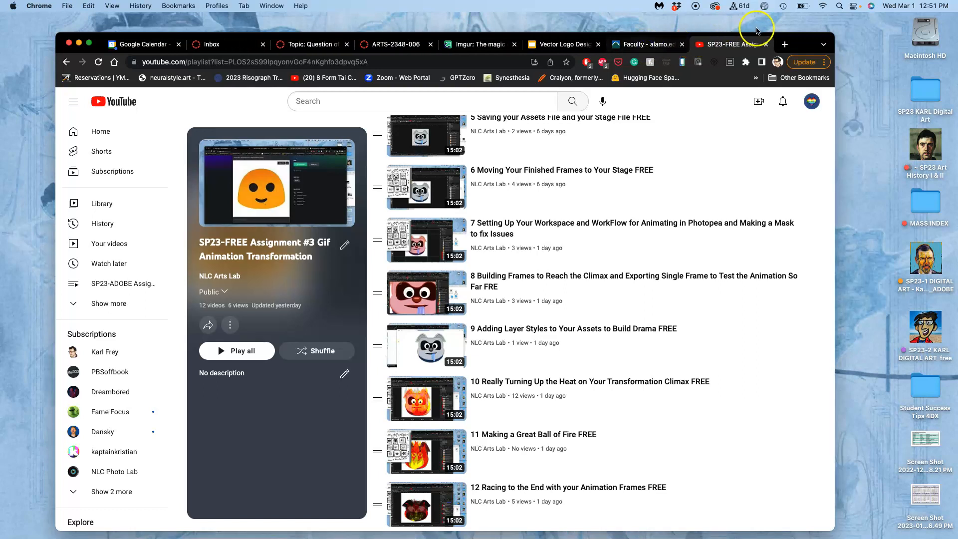
pyautogui.click(784, 44)
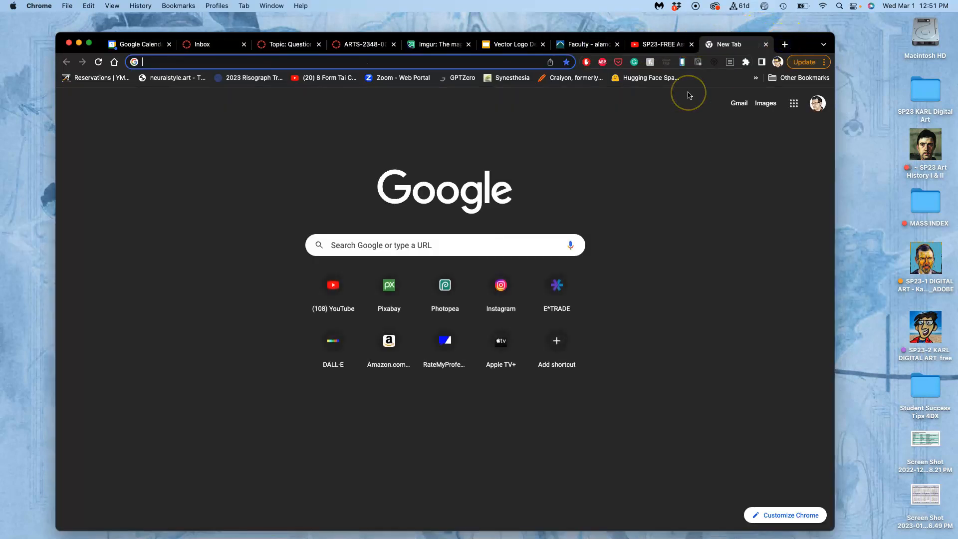
pyautogui.write('photopea.com')
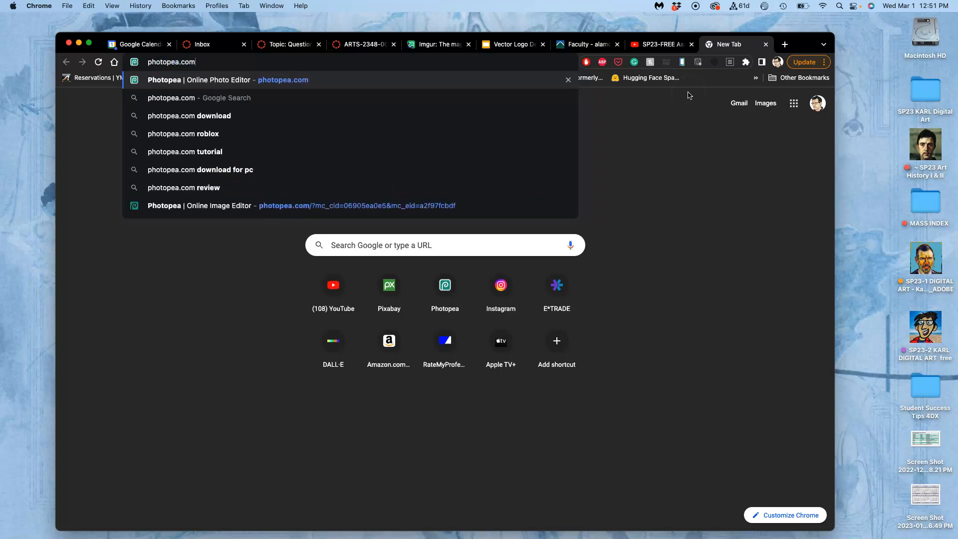
pyautogui.press('Return')
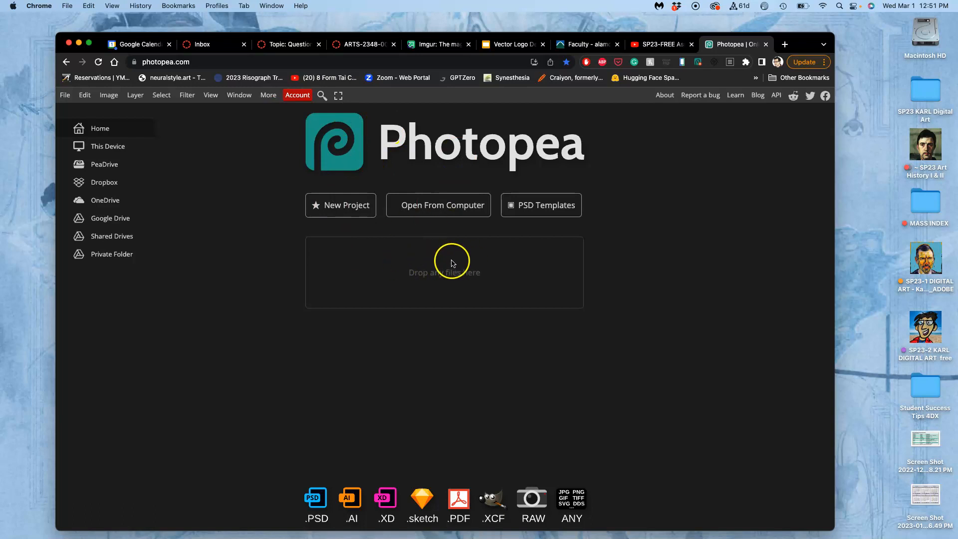
# Open the Assign #3 folder inside the SP23-2 digital art folder on the desktop
pyautogui.click(929, 328)
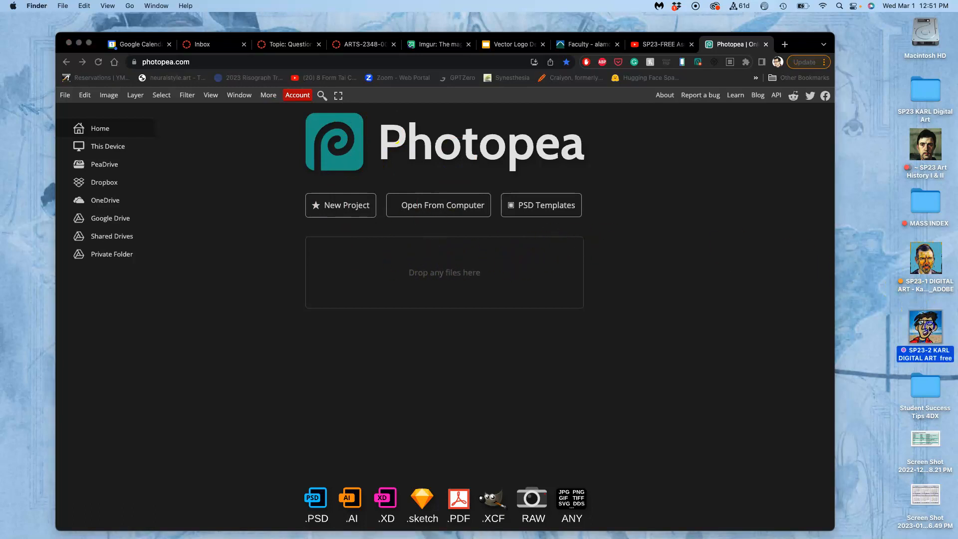
pyautogui.doubleClick(930, 328)
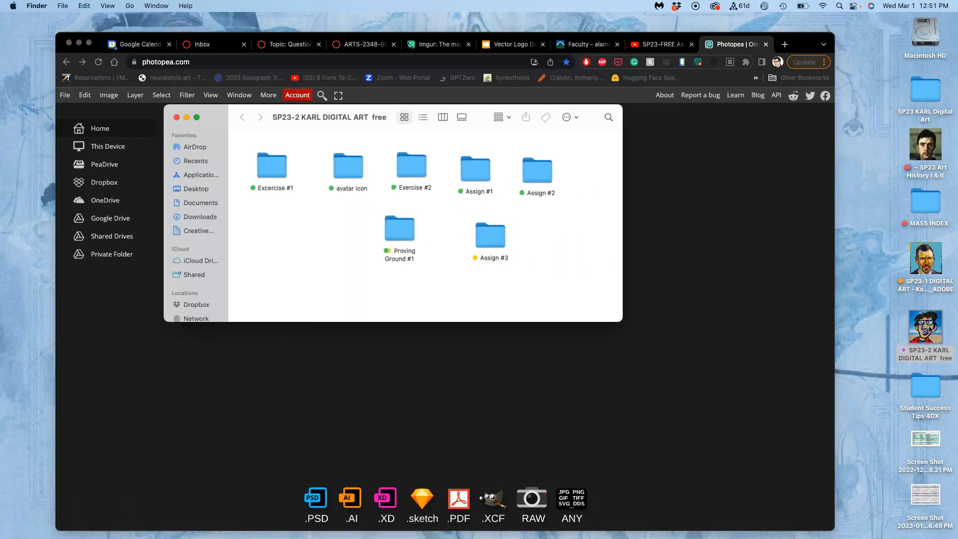
pyautogui.doubleClick(494, 236)
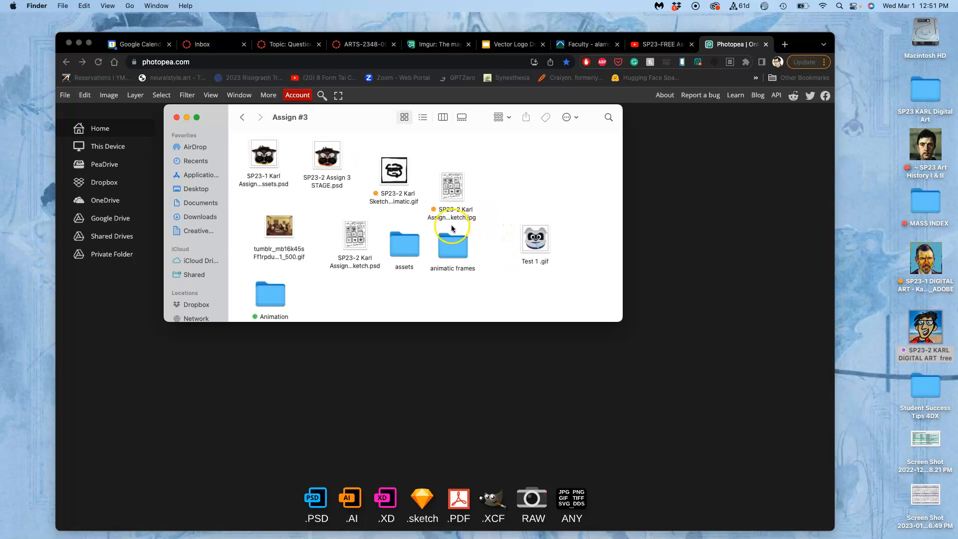
# Tag the Assignment 3 Assets PSD green and SP23-2 Assign 3 STAGE.psd blue in the Assign #3 folder
pyautogui.rightClick(264, 162)
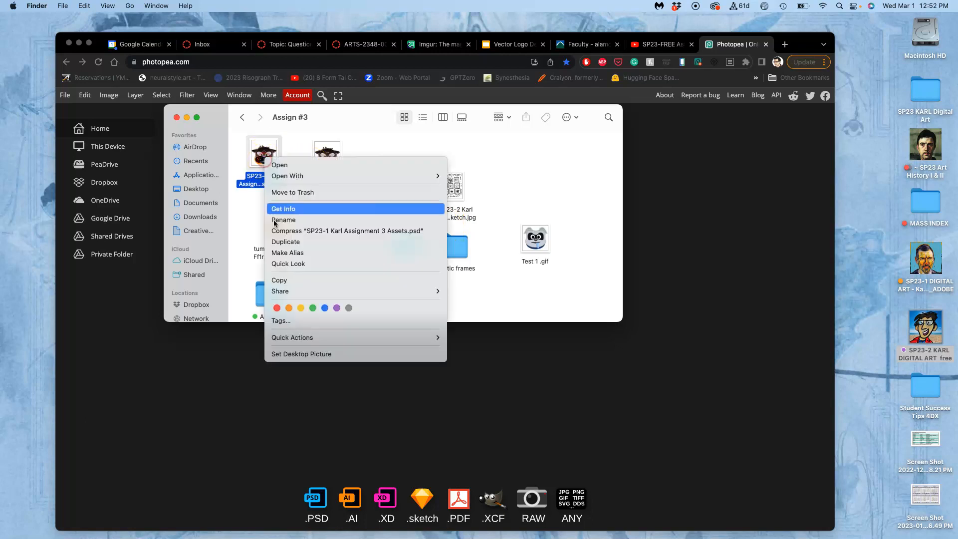
pyautogui.click(312, 308)
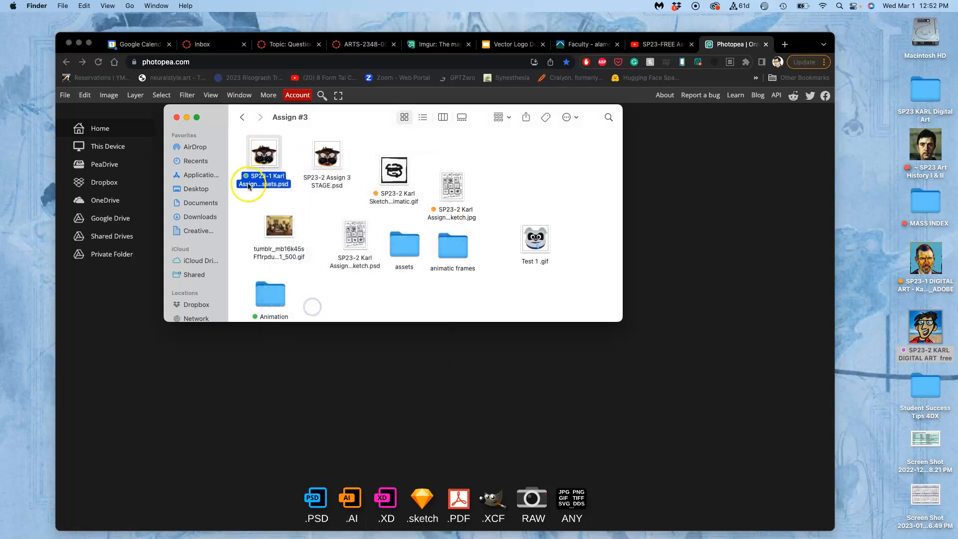
pyautogui.click(313, 197)
pyautogui.rightClick(332, 161)
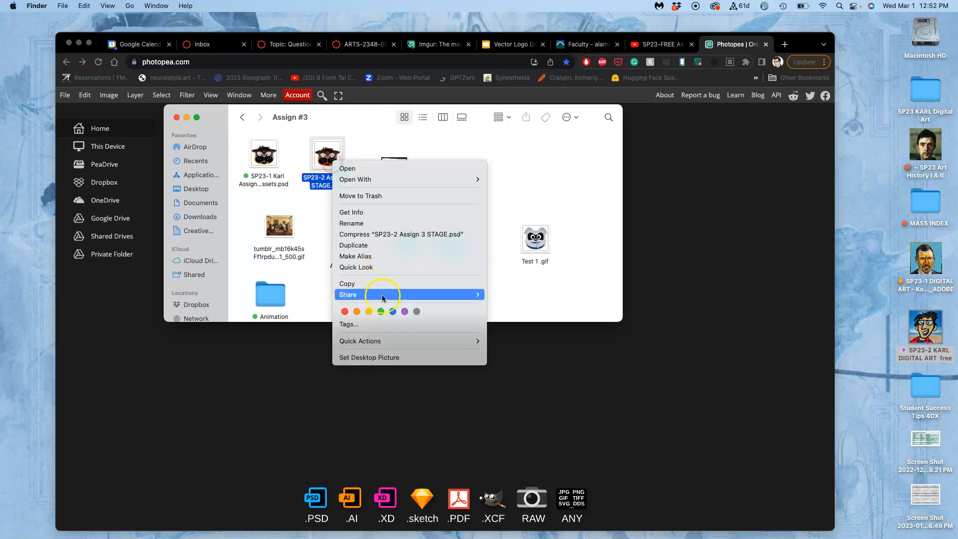
pyautogui.click(392, 312)
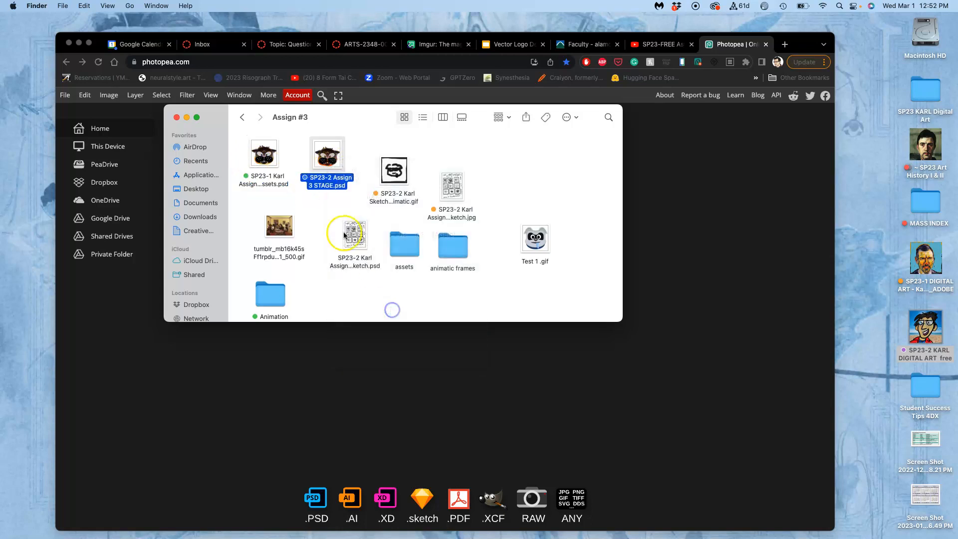
# Move the Assign #3 folder window beside the browser and open the Assignment 3 Assets PSD in Photopea
pyautogui.moveTo(230, 111); pyautogui.dragTo(828, 160)
pyautogui.moveTo(872, 202); pyautogui.dragTo(474, 286)
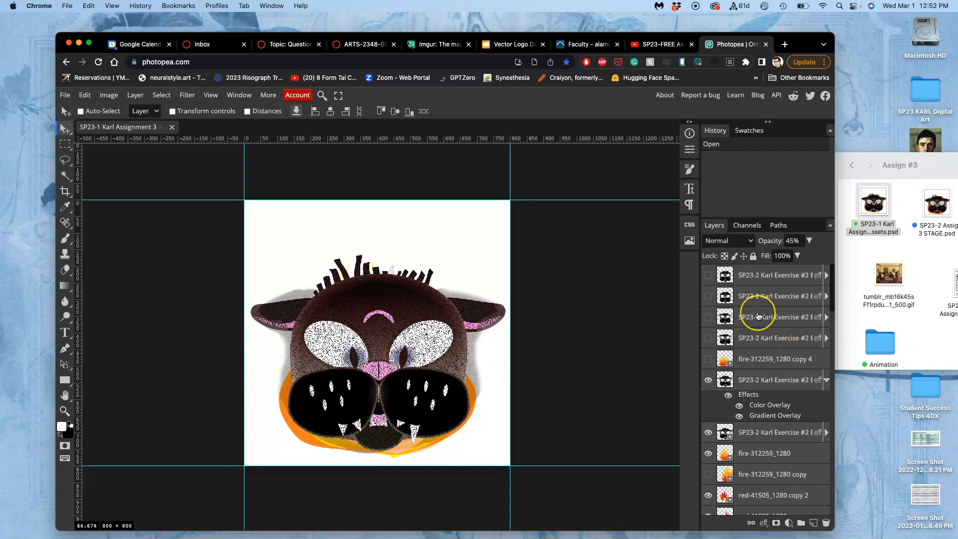
pyautogui.scroll(-3, 760, 325)
pyautogui.scroll(-4, 759, 316)
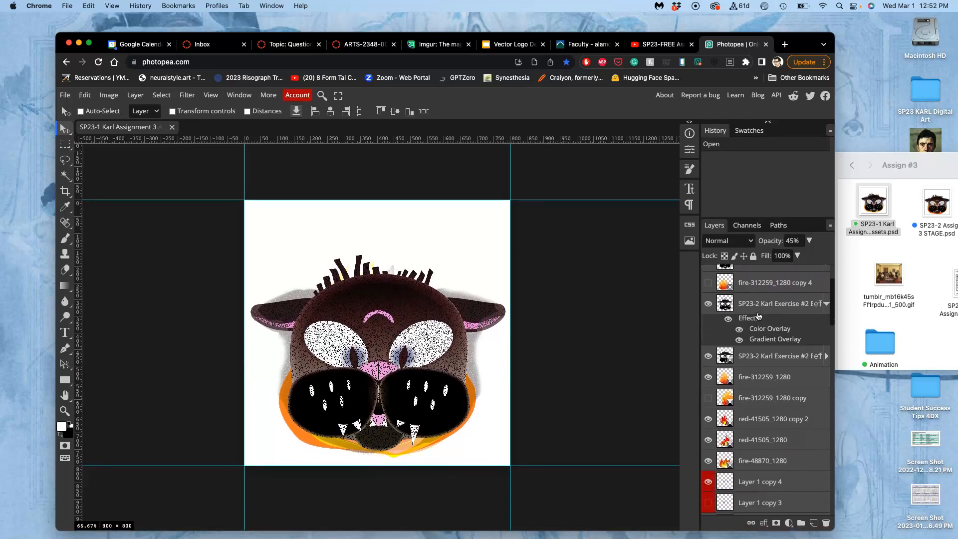
pyautogui.scroll(6, 759, 316)
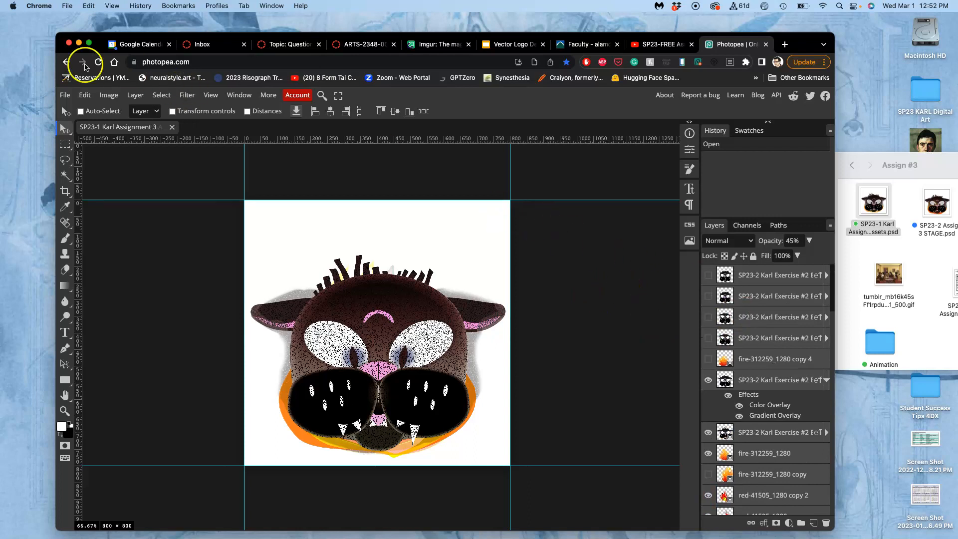
# Open SP23-2 Assign 3 STAGE.psd from the Assign #3 folder as a second document
pyautogui.click(65, 96)
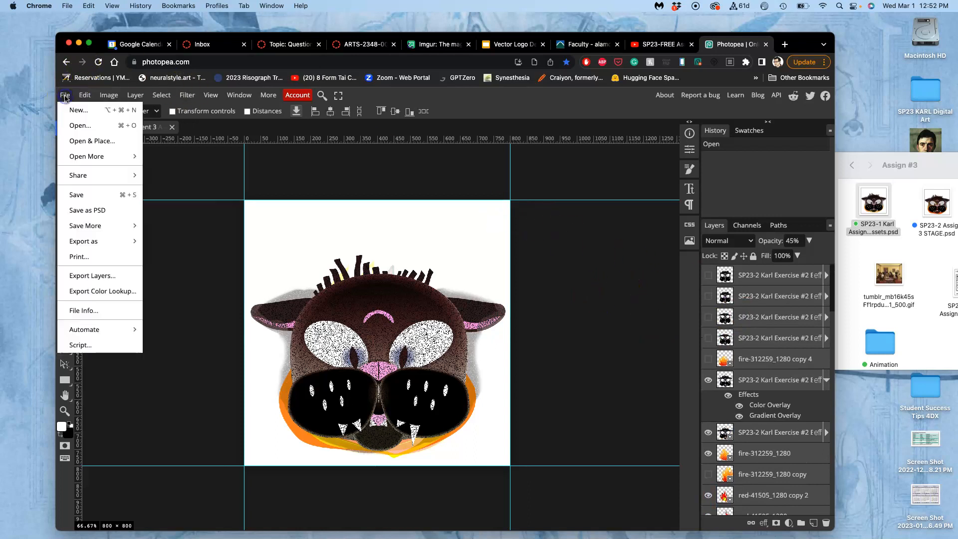
pyautogui.click(80, 122)
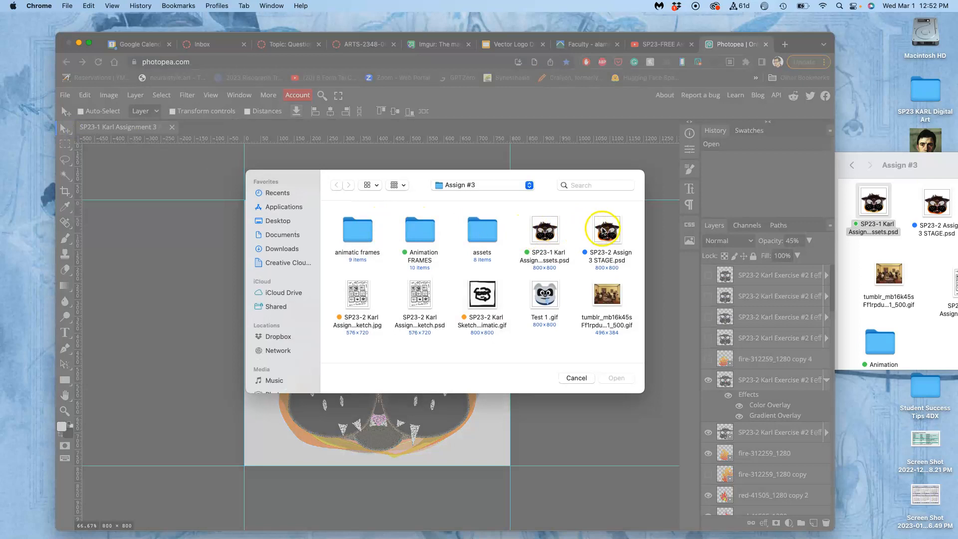
pyautogui.click(606, 228)
pyautogui.click(615, 378)
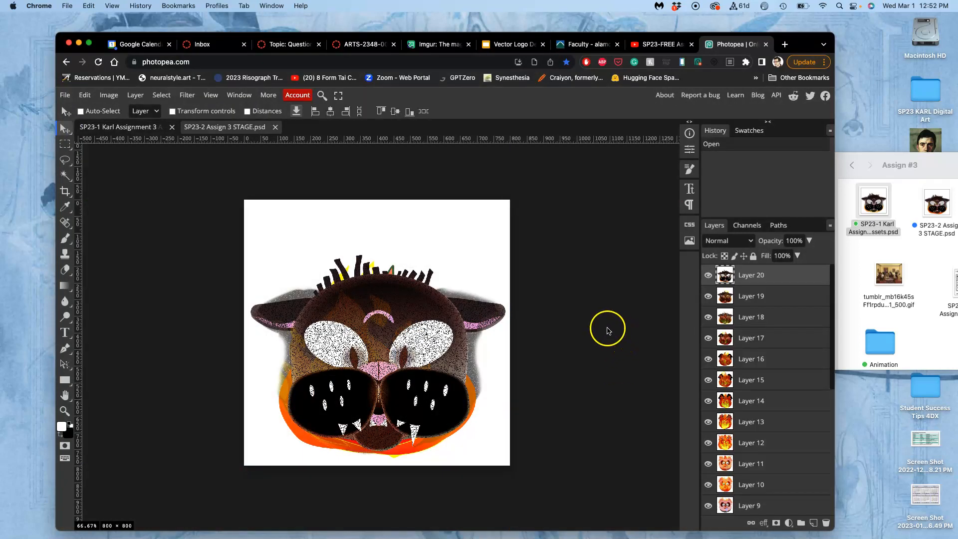
# Compare the assets and stage documents, and toggle the visibility of Layer 20 and Layer 19 in the stage to preview its last frames
pyautogui.click(139, 128)
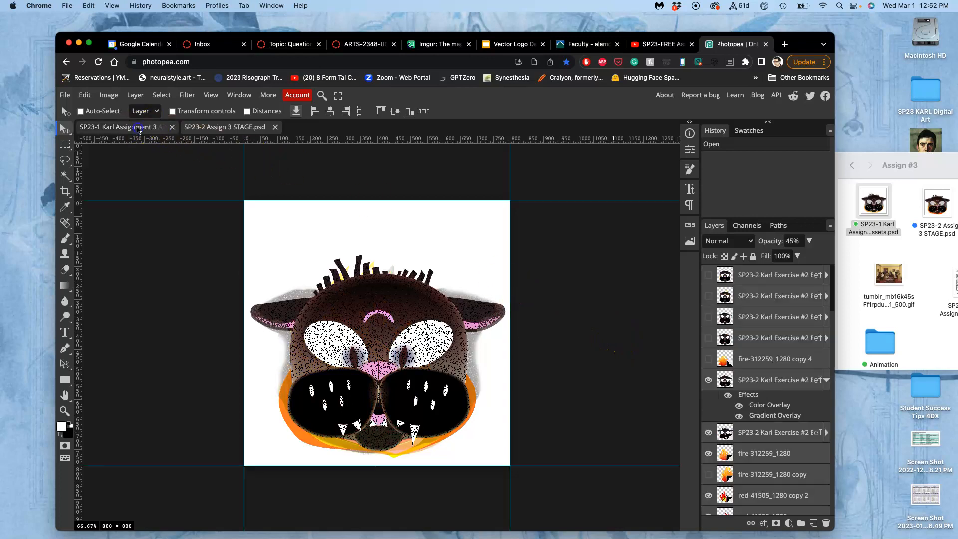
pyautogui.click(227, 127)
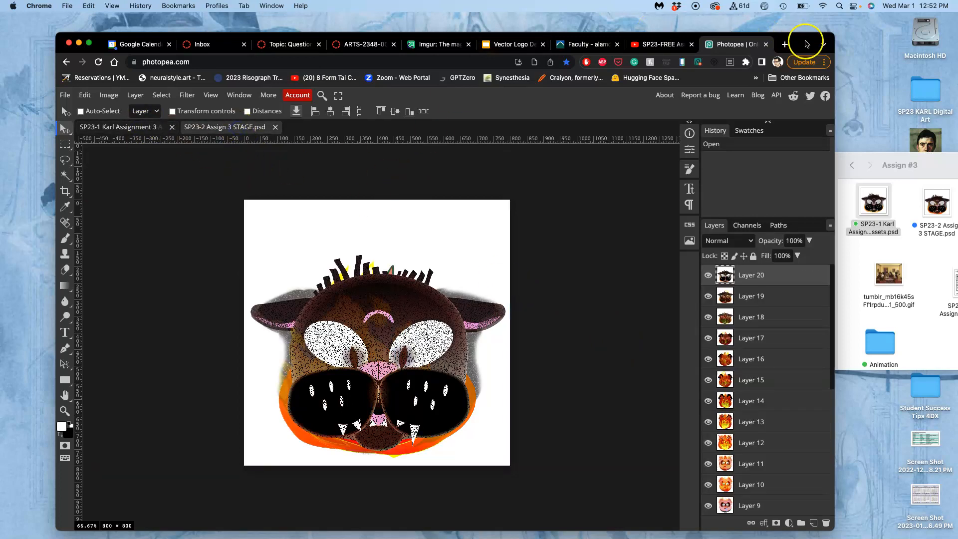
pyautogui.moveTo(805, 40); pyautogui.dragTo(750, 43)
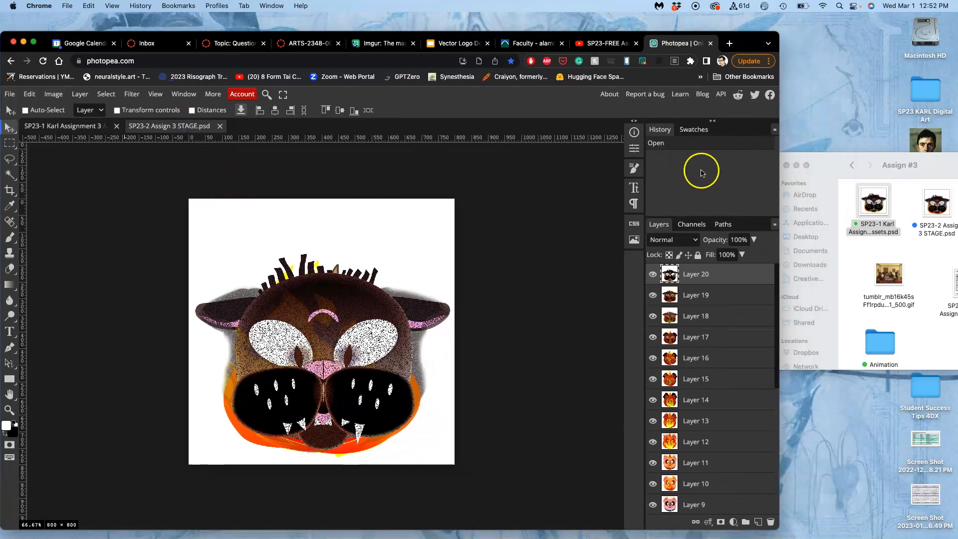
pyautogui.click(654, 278)
pyautogui.click(654, 277)
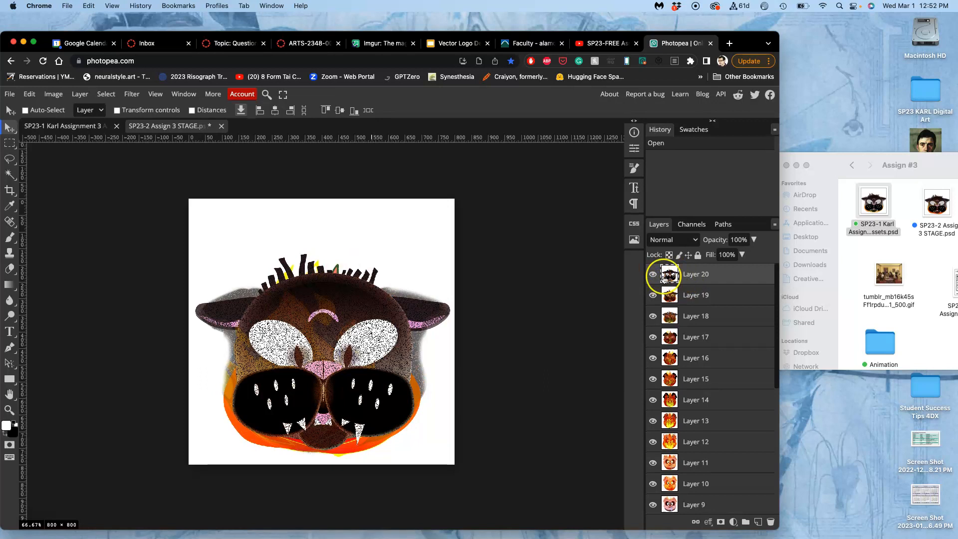
pyautogui.click(652, 276)
pyautogui.click(653, 297)
pyautogui.click(652, 296)
pyautogui.click(653, 276)
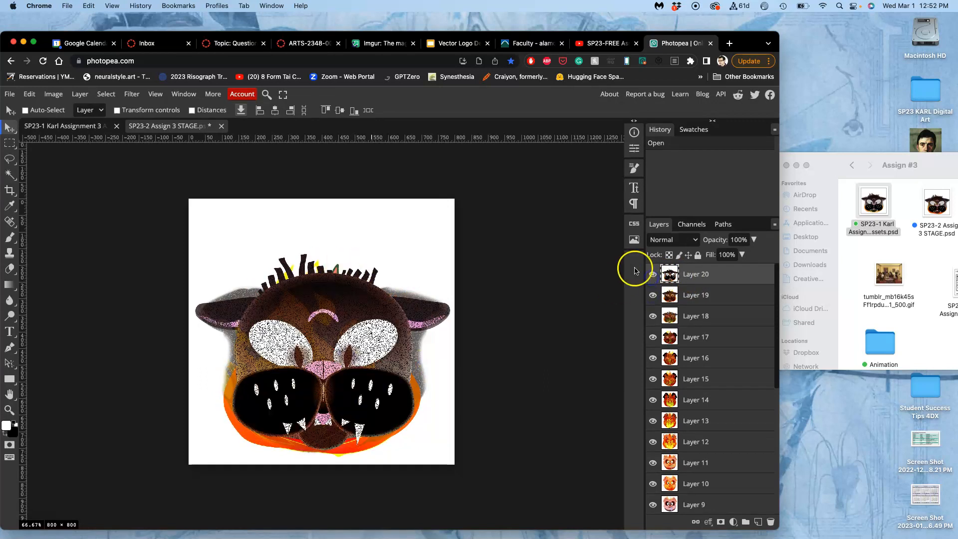
# In the assets document, merge the layers from the topmost visible Exercise #2 layer down through Background into a new layer, keeping the originals
pyautogui.click(81, 127)
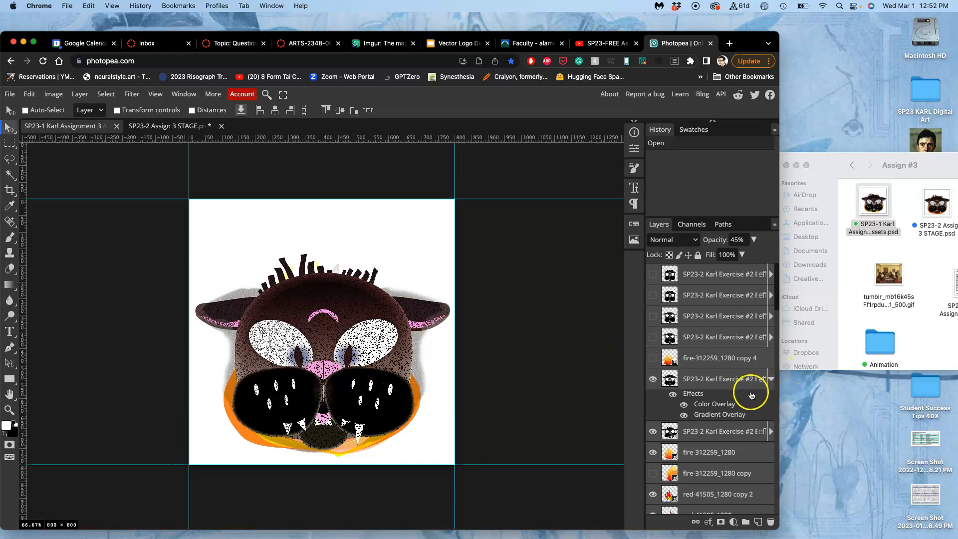
pyautogui.click(727, 383)
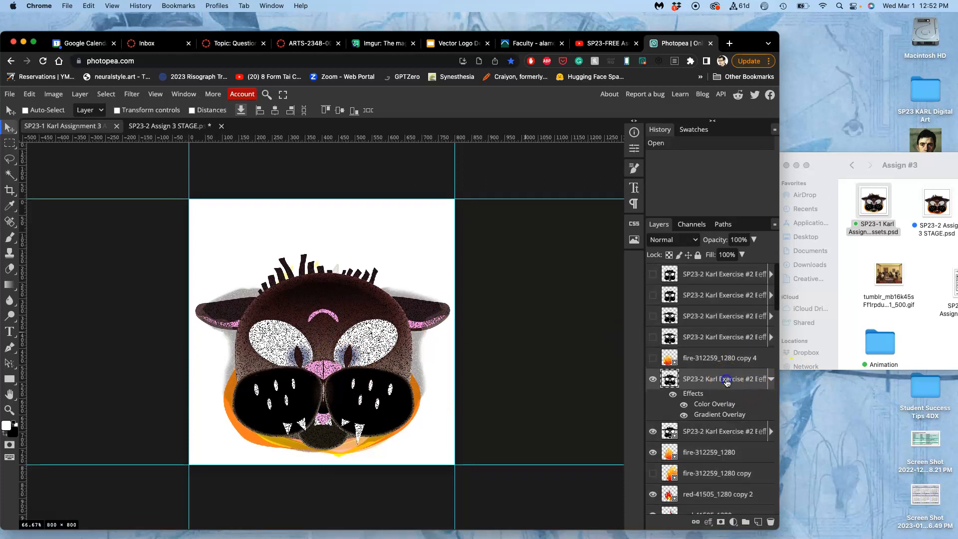
pyautogui.click(652, 380)
pyautogui.click(652, 381)
pyautogui.scroll(-10, 719, 385)
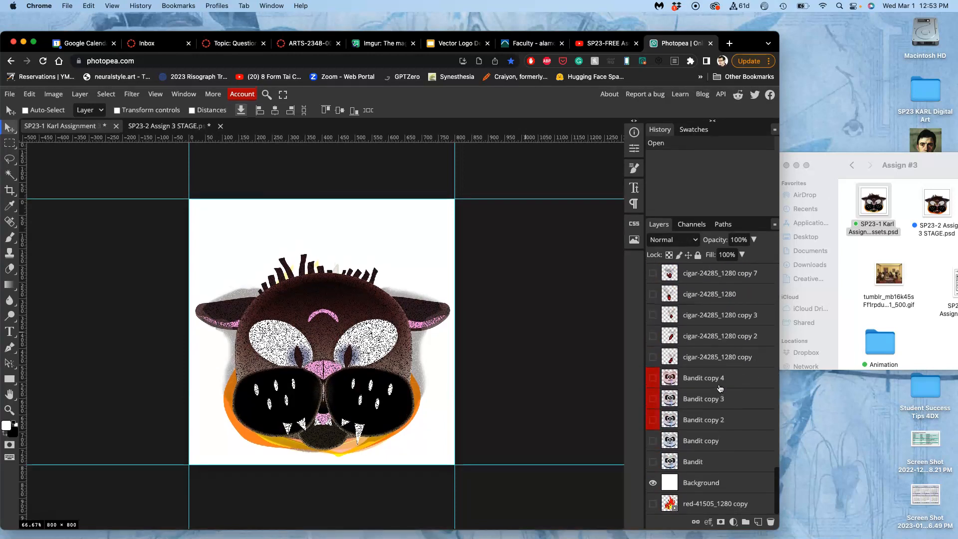
pyautogui.press('4')
pyautogui.press('5')
pyautogui.scroll(1, 707, 410)
pyautogui.scroll(10, 706, 409)
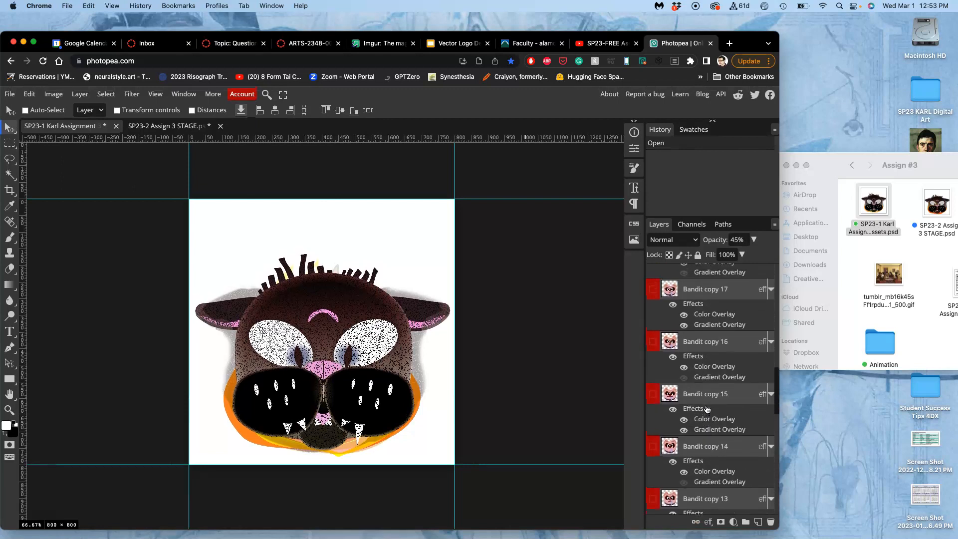
pyautogui.scroll(10, 706, 409)
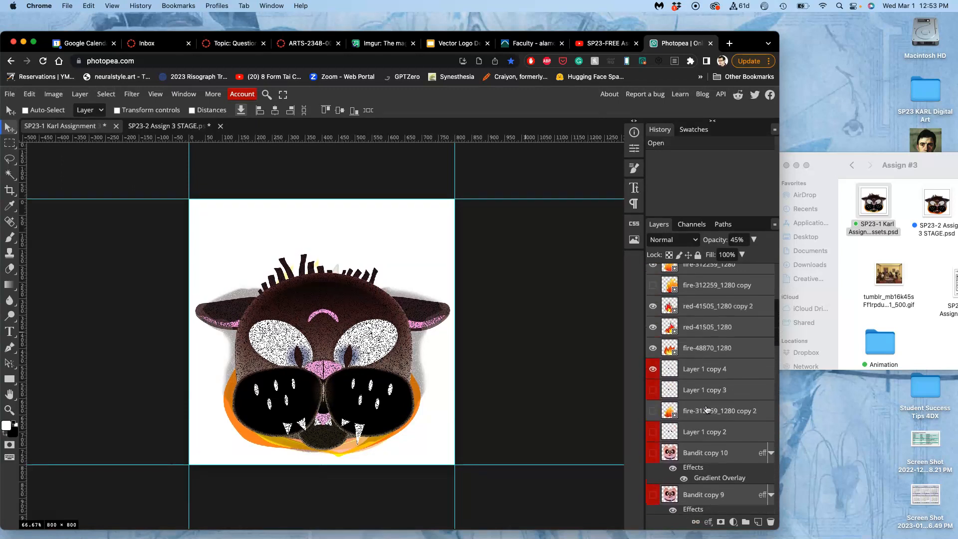
pyautogui.scroll(5, 707, 410)
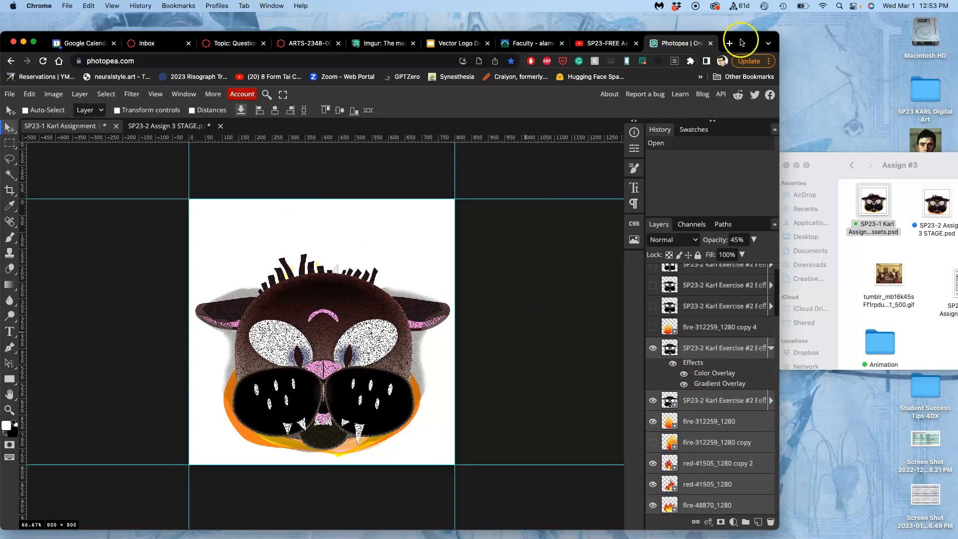
pyautogui.moveTo(748, 44); pyautogui.dragTo(780, 45)
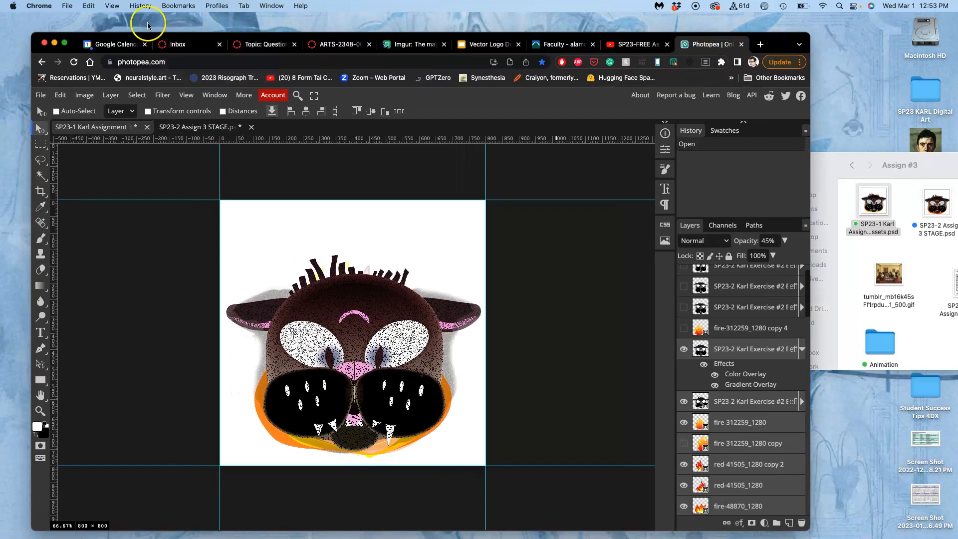
pyautogui.click(112, 95)
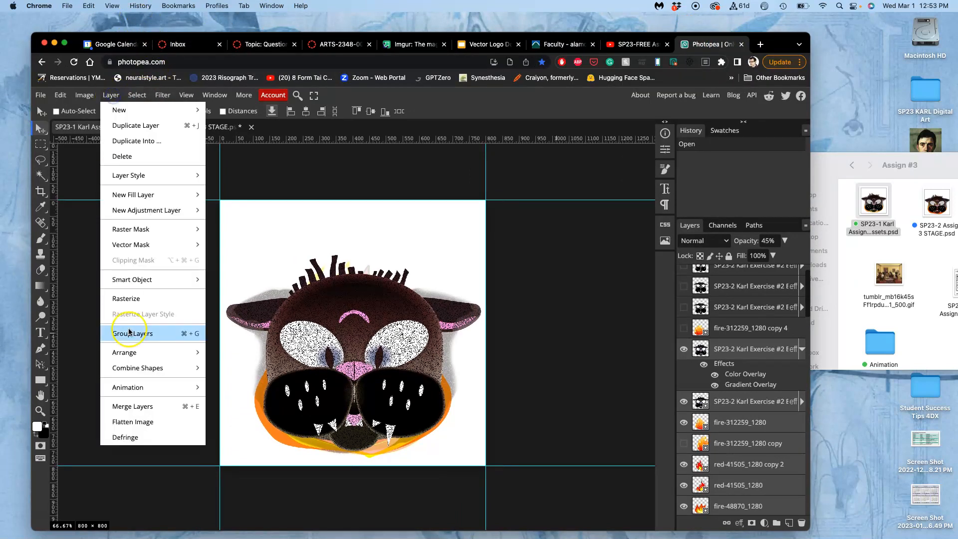
pyautogui.click(136, 406)
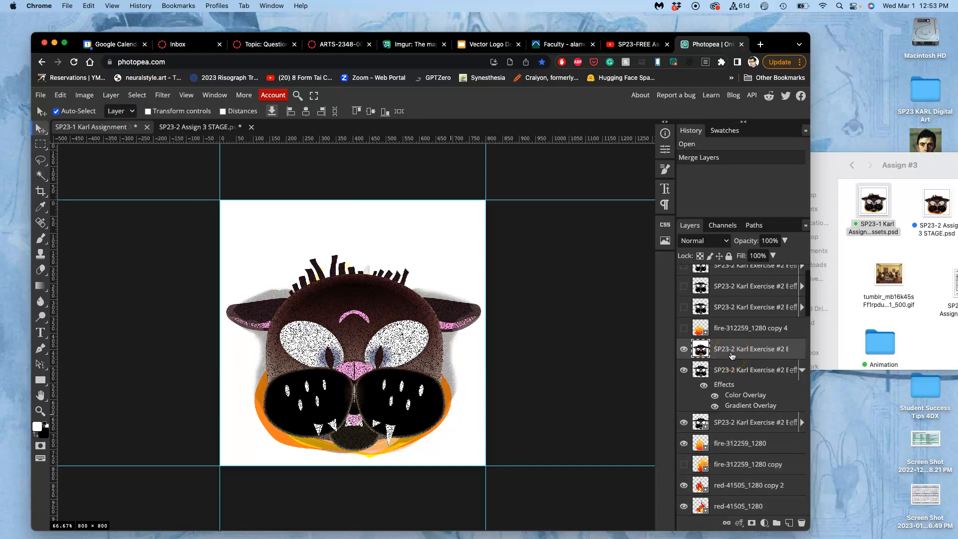
# Copy the whole merged frame and paste it above Layer 20 in SP23-2 Assign 3 STAGE.psd
pyautogui.press('super+a')
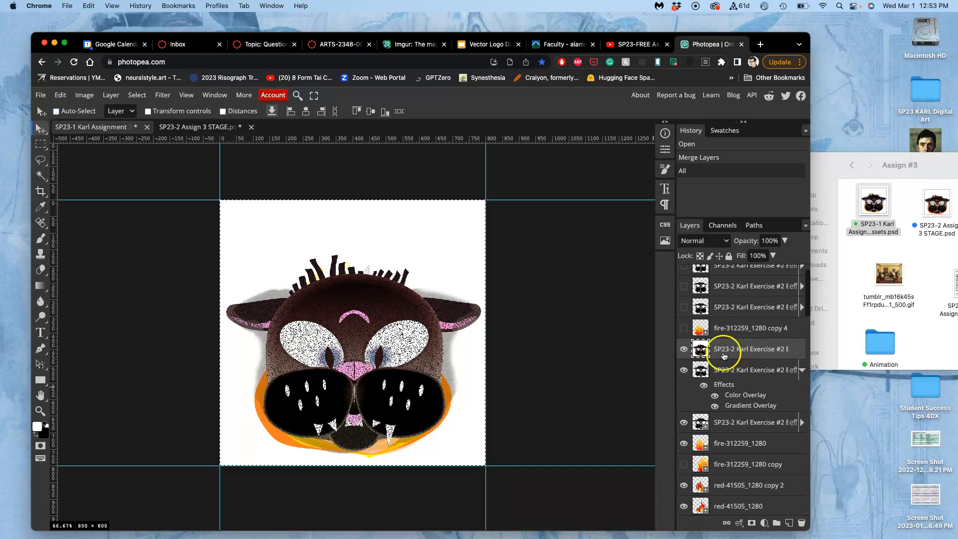
pyautogui.click(197, 126)
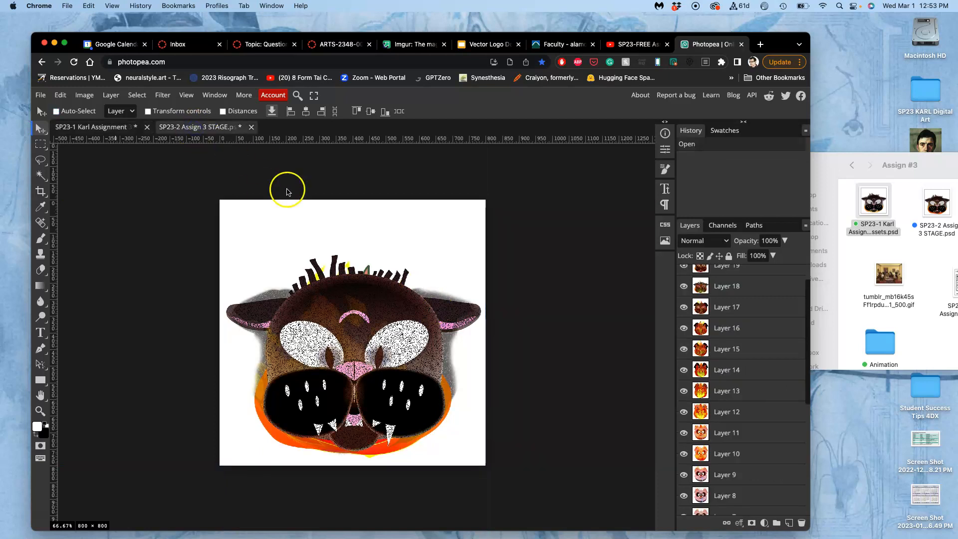
pyautogui.press('super+v')
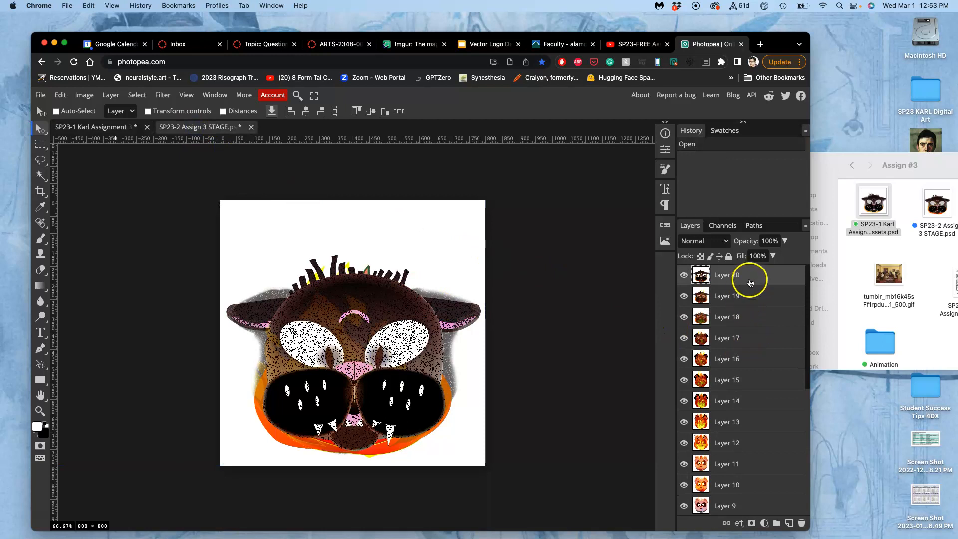
pyautogui.press('super+v')
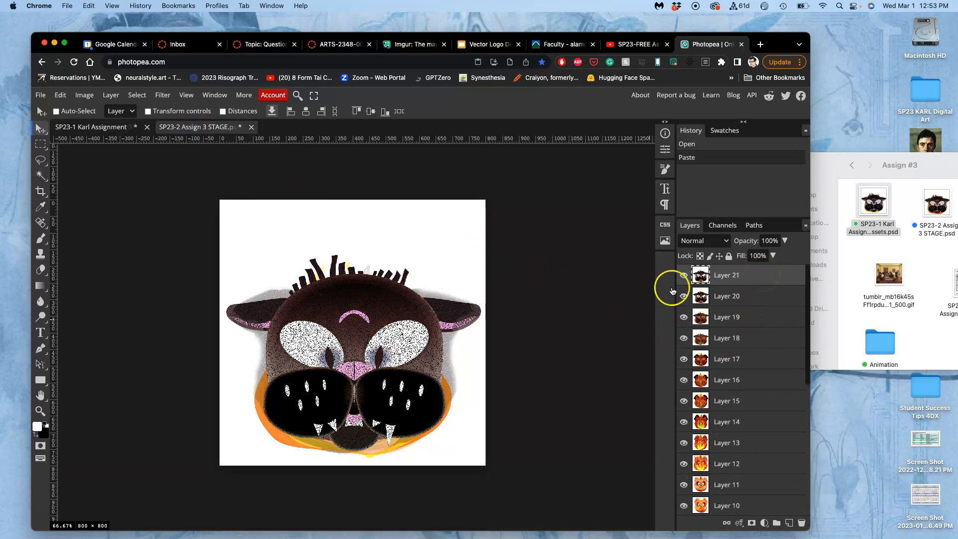
# Return to the assets document, clear the selection, and delete the merged Exercise #2 layer
pyautogui.click(105, 130)
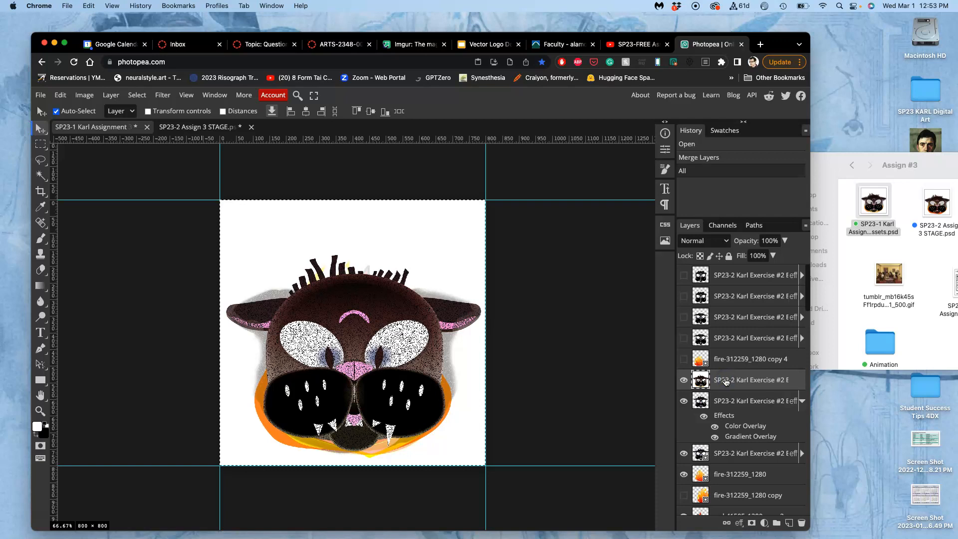
pyautogui.press('super+d')
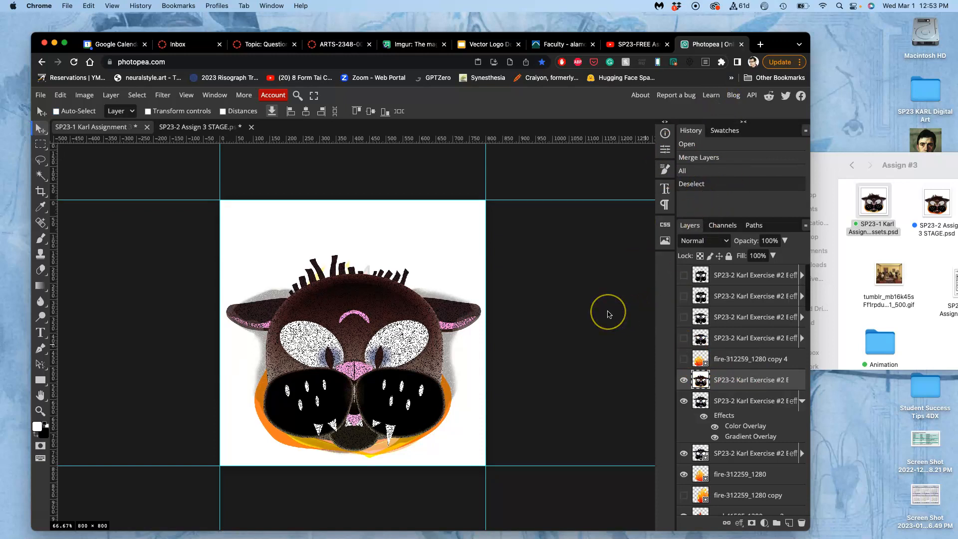
pyautogui.press('Delete')
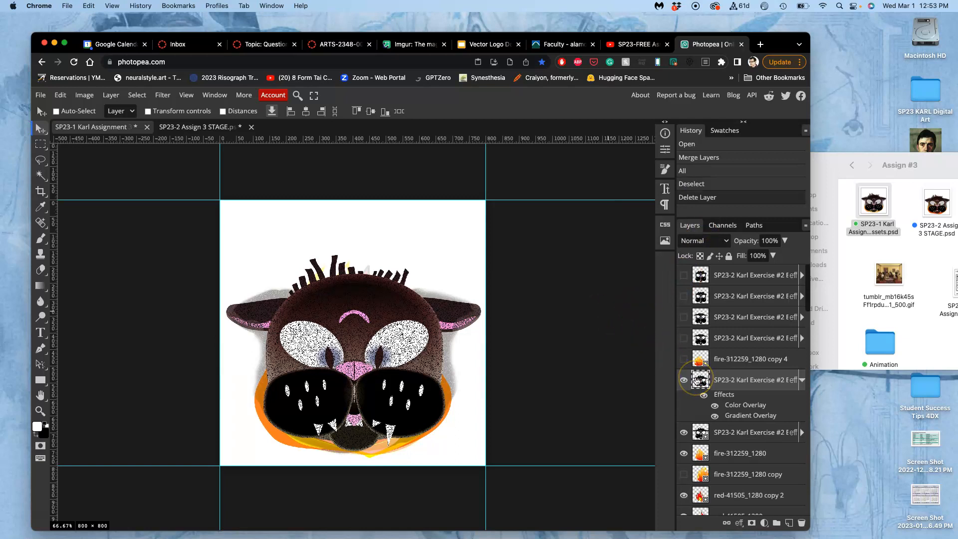
# Toggle the effects of the topmost visible Exercise #2 layer off and on to compare its appearance
pyautogui.click(704, 395)
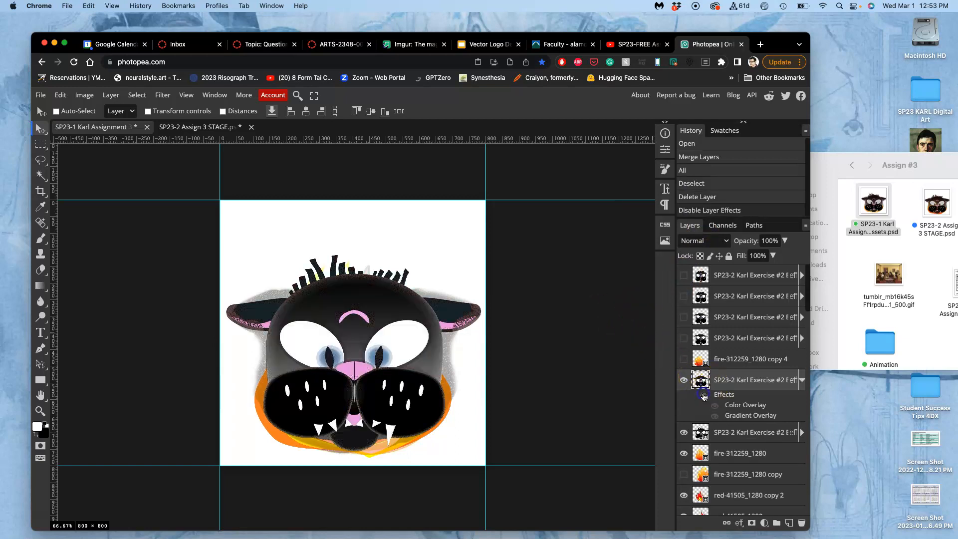
pyautogui.click(704, 396)
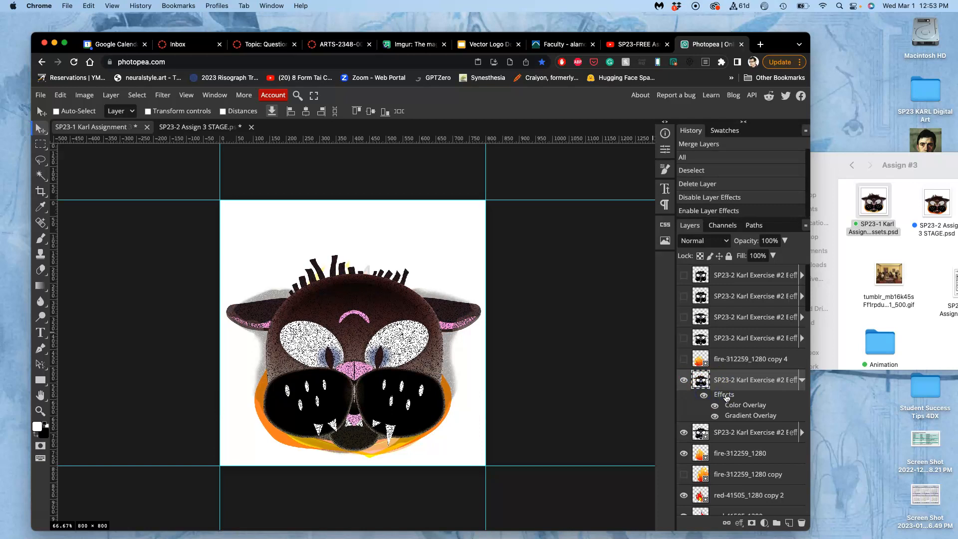
pyautogui.click(802, 380)
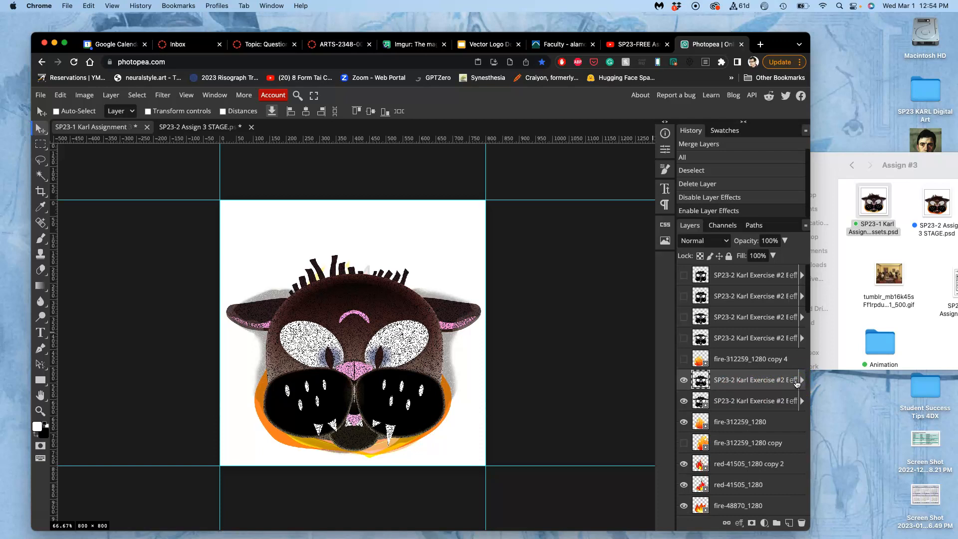
pyautogui.click(802, 381)
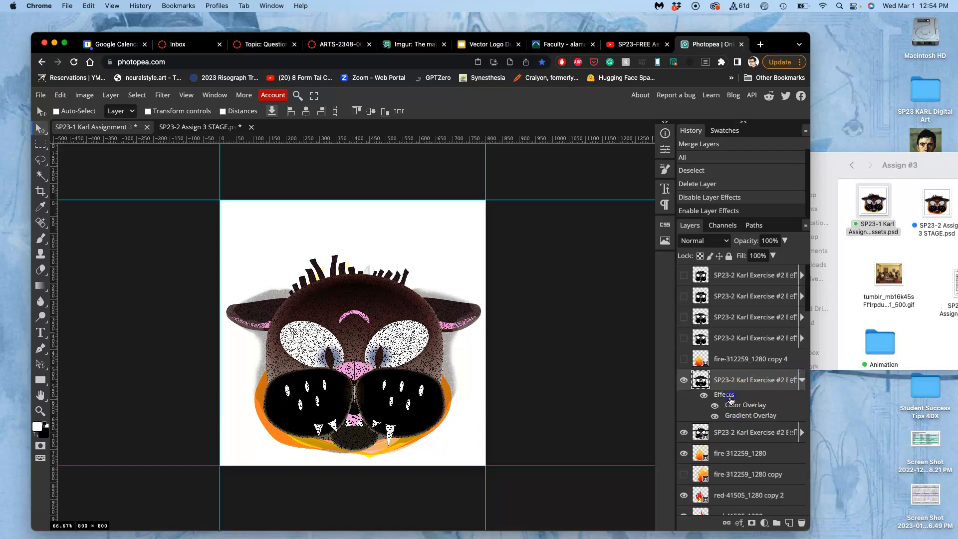
# Lower the topmost visible Exercise #2 layer's Color Overlay opacity to 6% and its Gradient Overlay opacity to 10%
pyautogui.doubleClick(730, 400)
pyautogui.moveTo(290, 115); pyautogui.dragTo(614, 98)
pyautogui.click(469, 222)
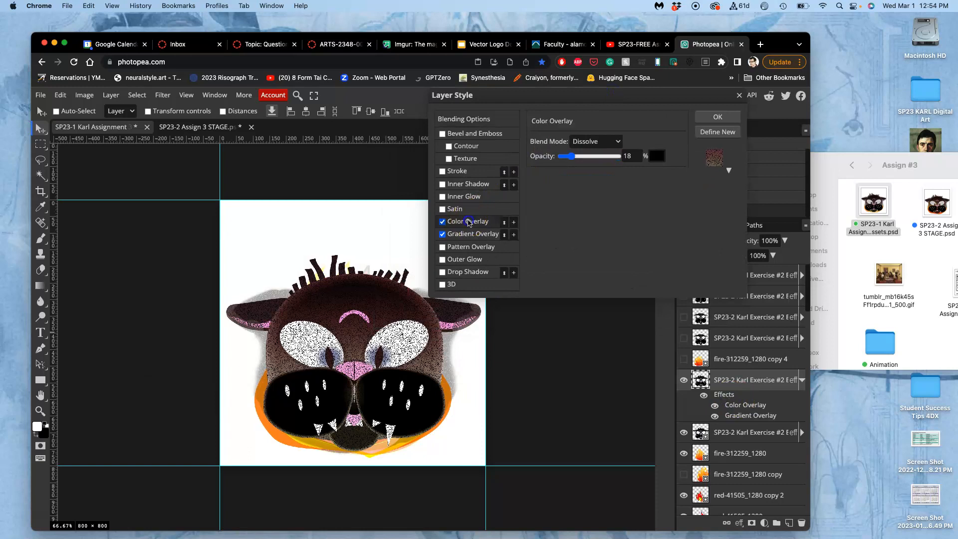
pyautogui.click(572, 157)
pyautogui.moveTo(569, 160); pyautogui.dragTo(565, 160)
pyautogui.click(488, 235)
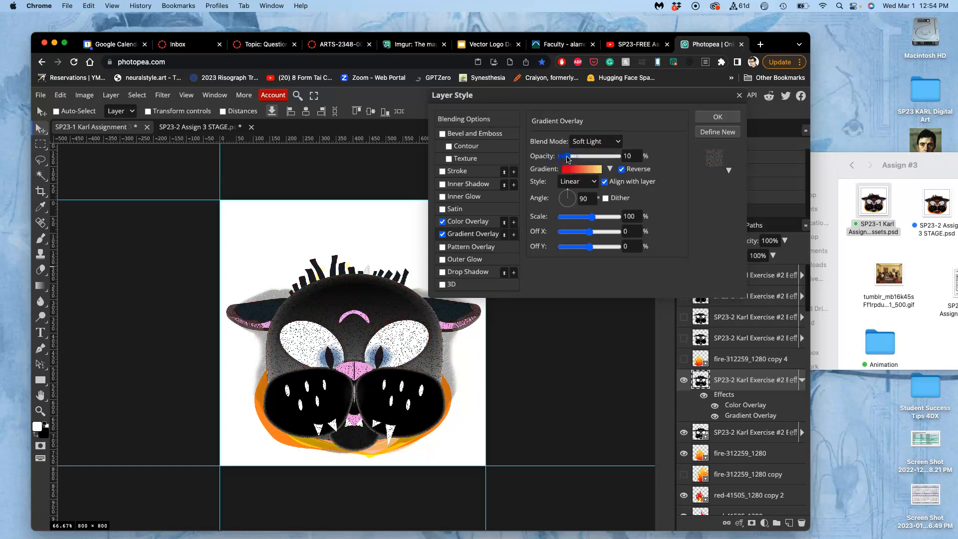
# Try Normal as the Color Overlay's blend mode, set it back to Dissolve, and apply the layer style
pyautogui.click(474, 222)
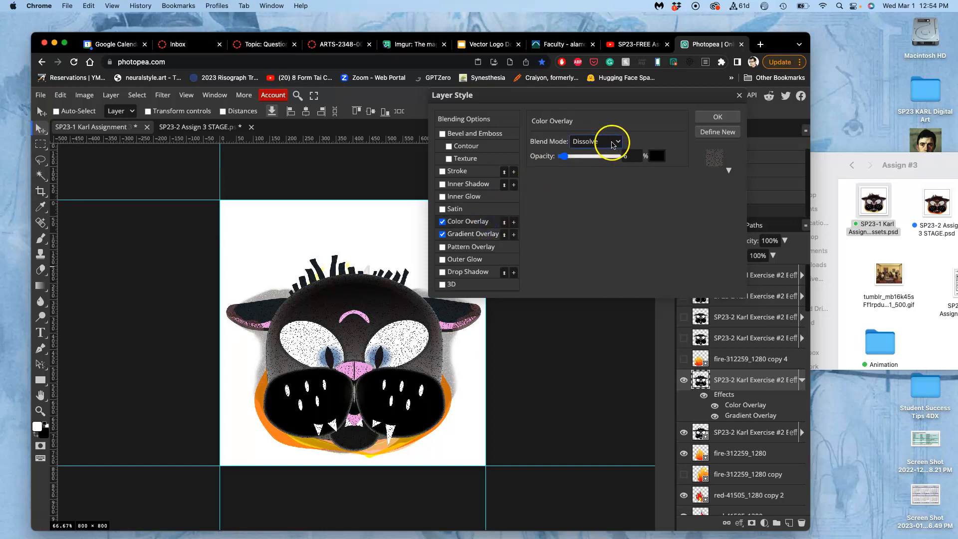
pyautogui.click(614, 144)
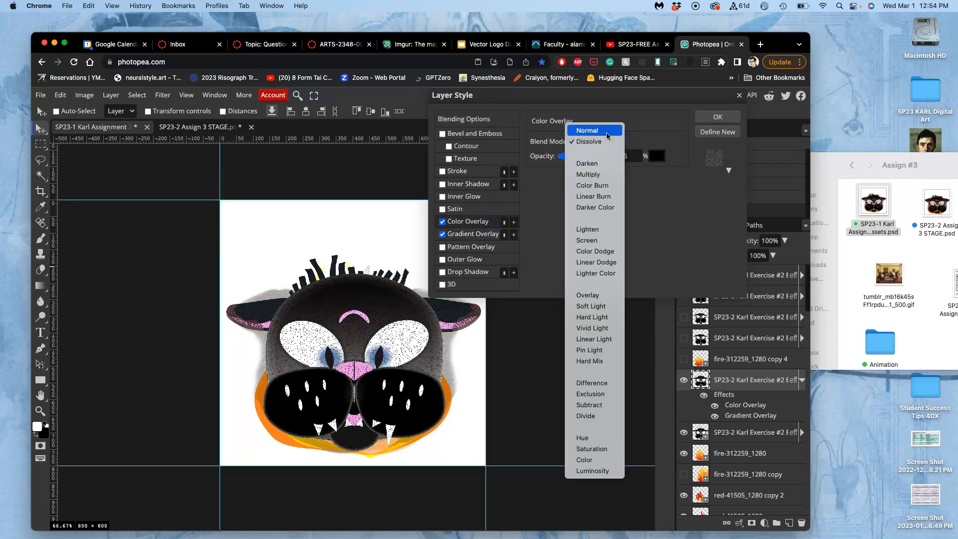
pyautogui.click(608, 131)
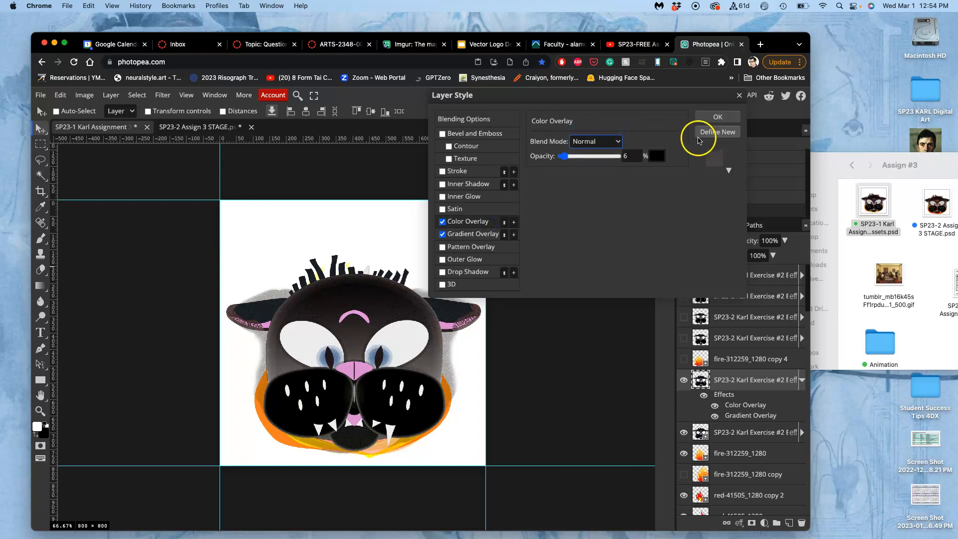
pyautogui.click(618, 142)
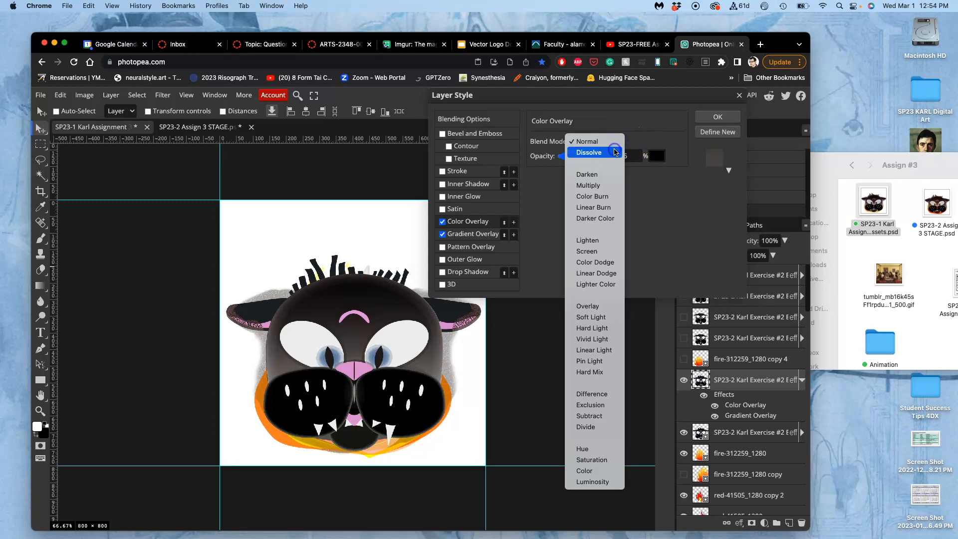
pyautogui.click(615, 152)
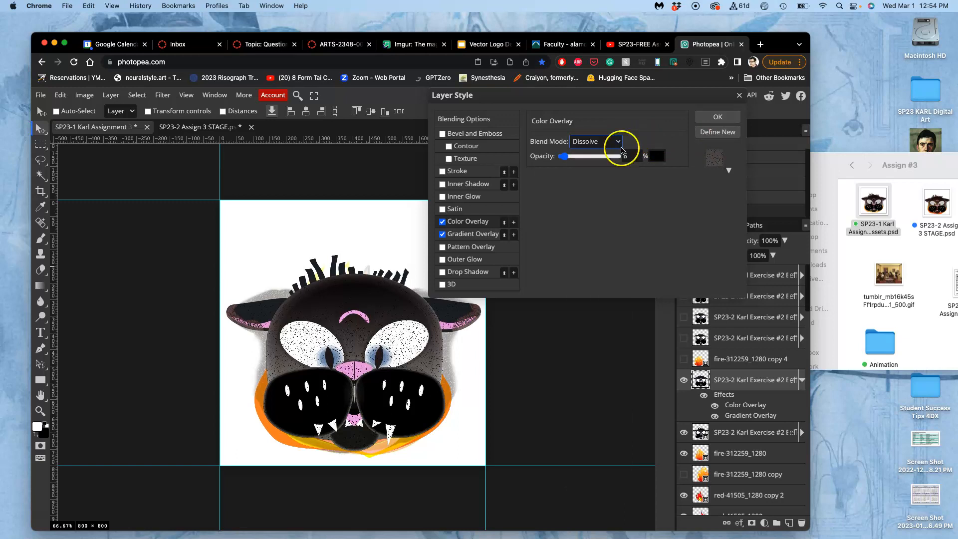
pyautogui.click(729, 117)
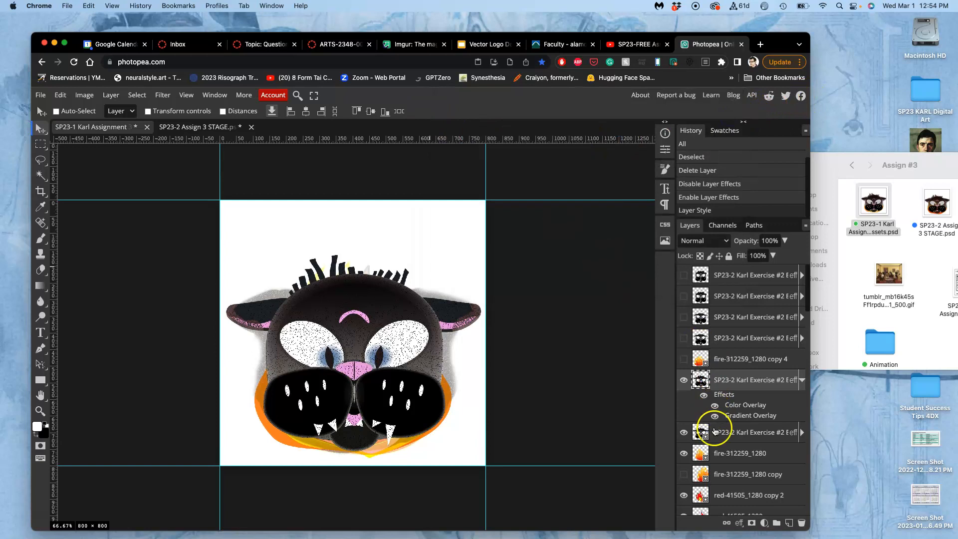
# Lower the opacity of layer fire-312259_1280 to 9% and layer red-41505_1280 copy 2 to 7%
pyautogui.click(730, 455)
pyautogui.click(785, 241)
pyautogui.moveTo(755, 256); pyautogui.dragTo(742, 256)
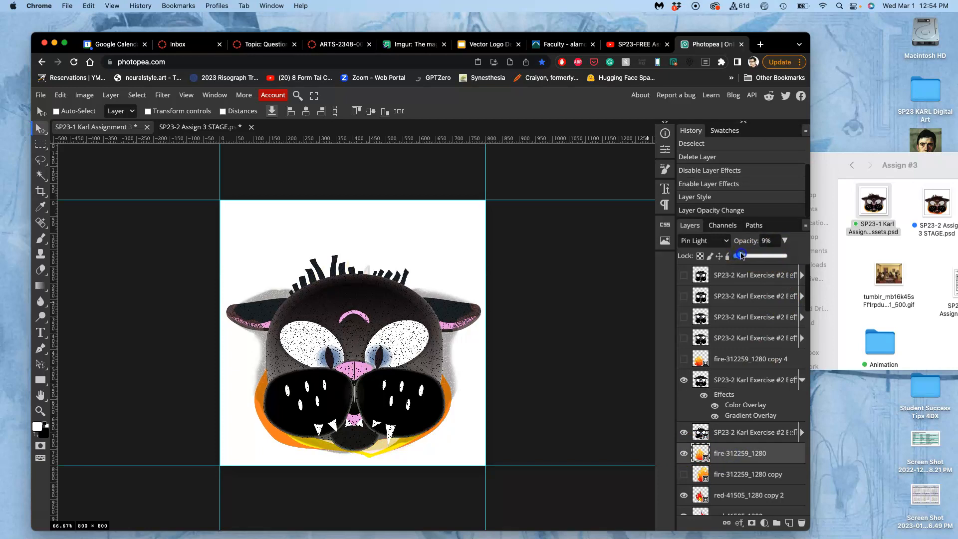
pyautogui.click(740, 495)
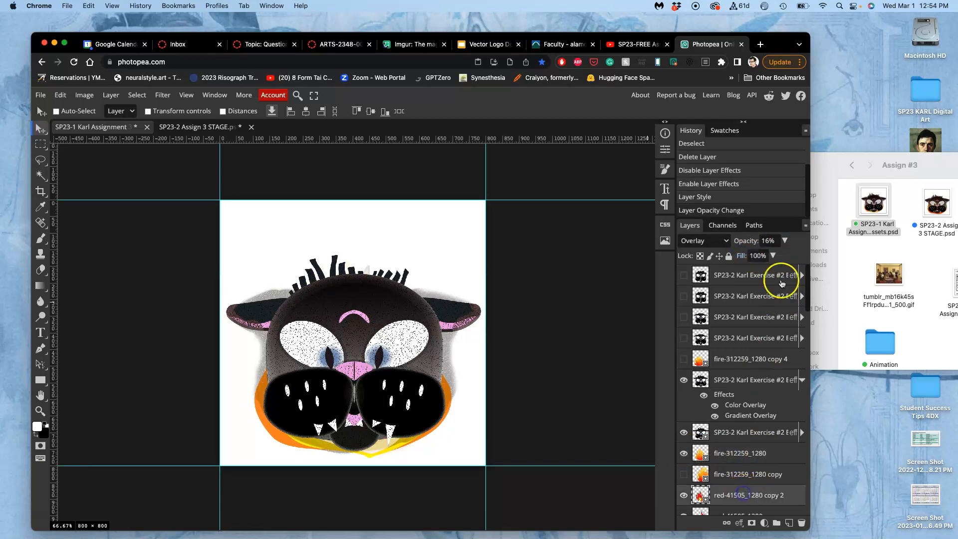
pyautogui.click(785, 241)
pyautogui.moveTo(749, 256); pyautogui.dragTo(742, 256)
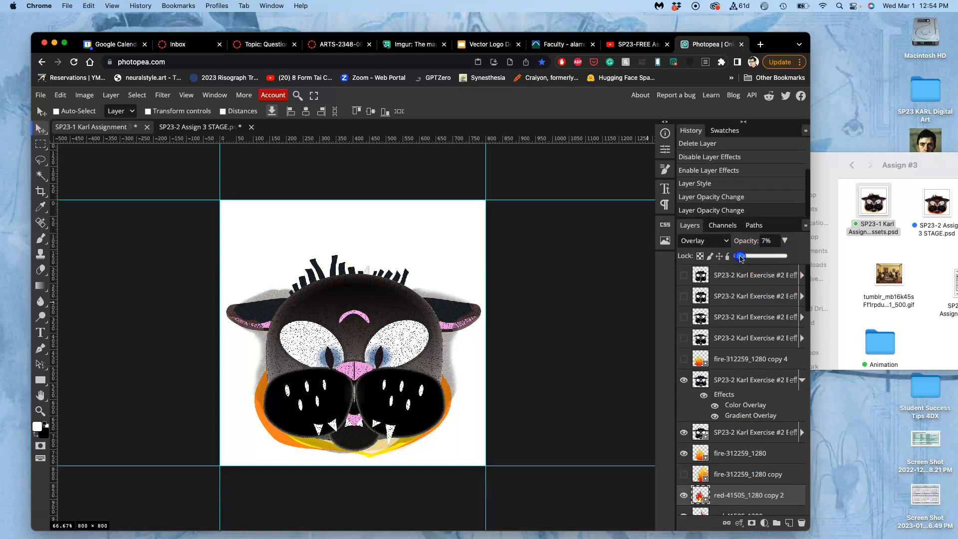
# Lower the opacity of layer red-41505_1280 to 17% and layer fire-48870_1280 to 32%
pyautogui.scroll(-3, 738, 374)
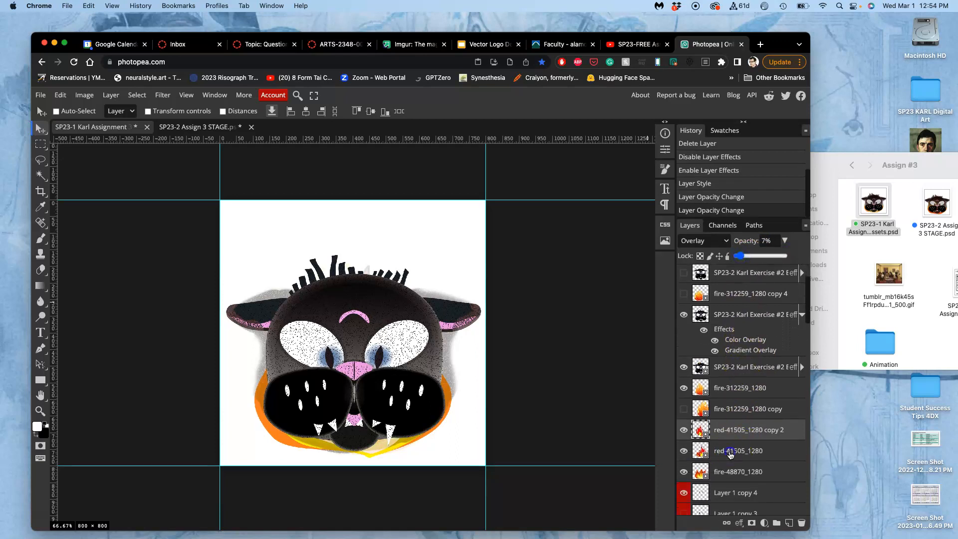
pyautogui.click(731, 452)
pyautogui.moveTo(747, 258); pyautogui.dragTo(746, 257)
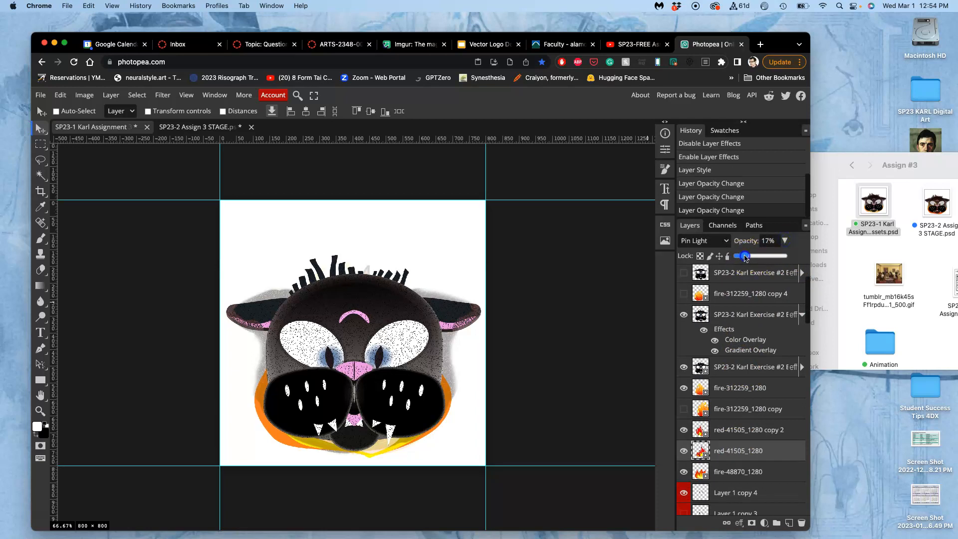
pyautogui.click(749, 481)
pyautogui.click(785, 241)
pyautogui.moveTo(771, 256); pyautogui.dragTo(754, 257)
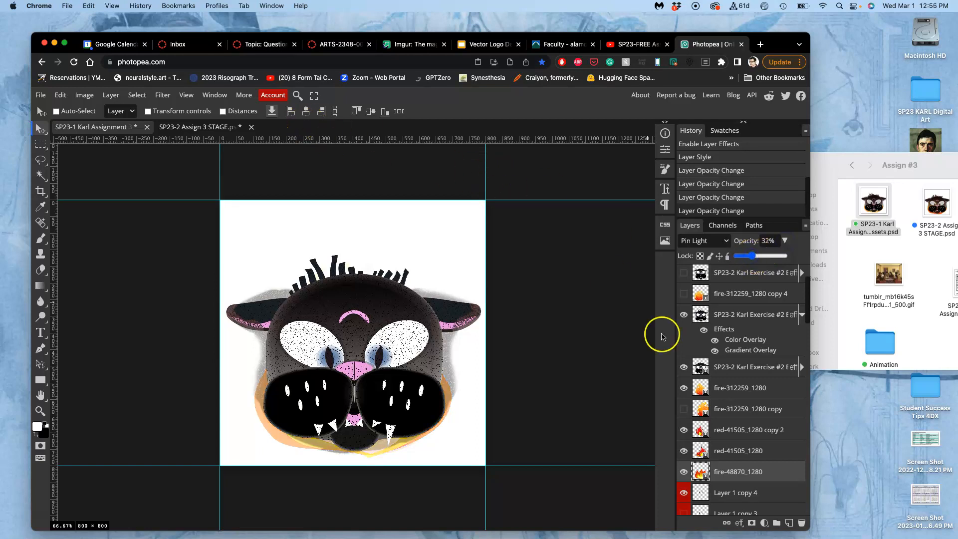
# Lower the opacity of layer Bandit copy 20 to 24%
pyautogui.scroll(-9, 716, 443)
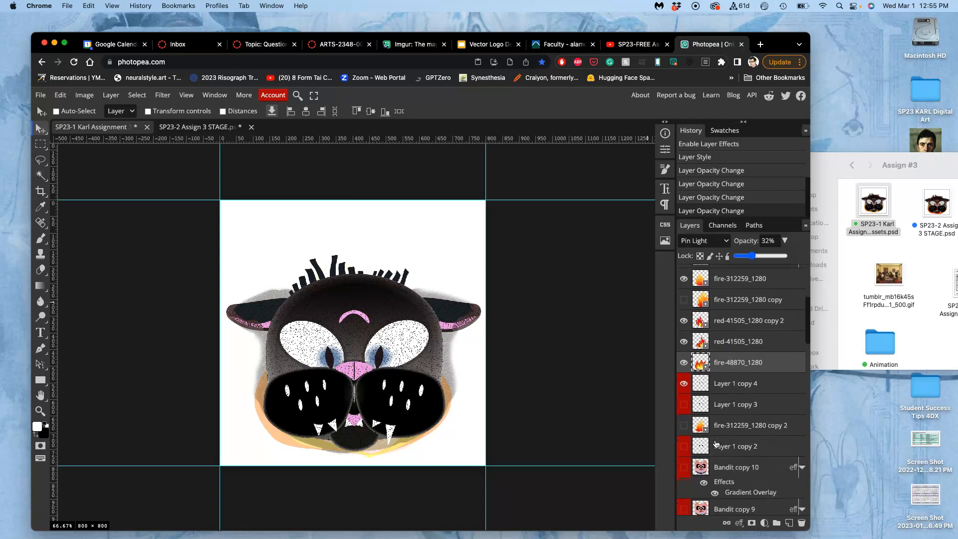
pyautogui.scroll(-1, 716, 443)
pyautogui.click(728, 461)
pyautogui.click(784, 241)
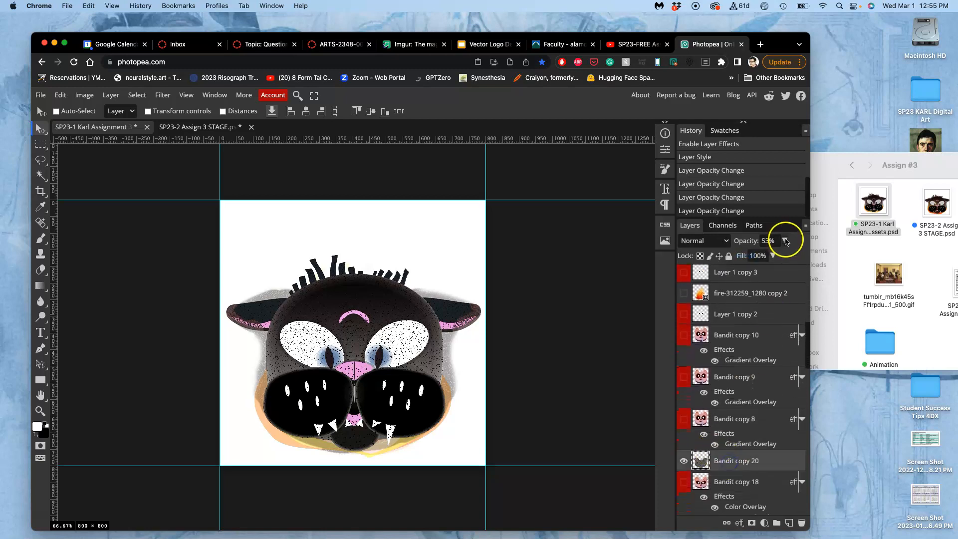
pyautogui.moveTo(762, 255); pyautogui.dragTo(751, 256)
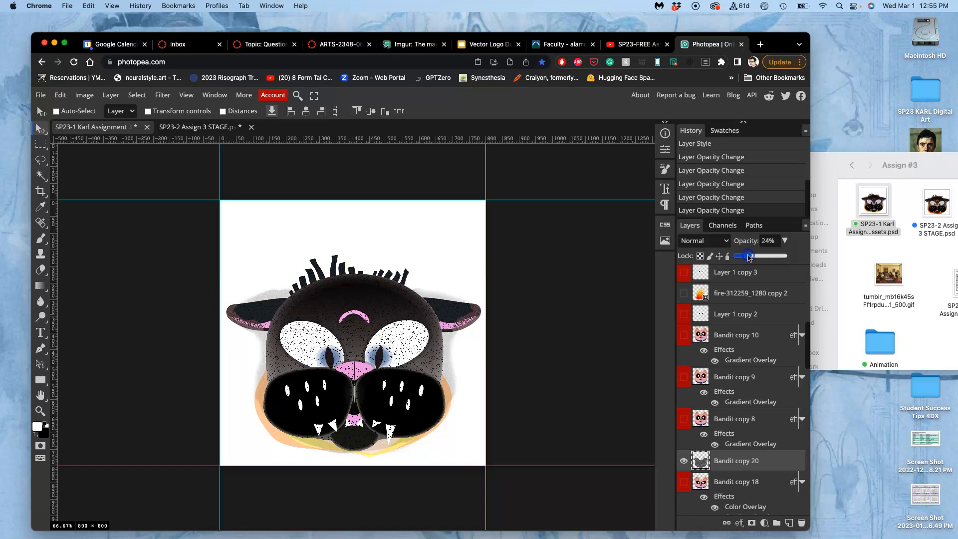
# After comparing with the stage document, merge the assets from the topmost visible Exercise #2 layer through red-41505_1280 copy into a new layer, keeping the originals
pyautogui.click(209, 127)
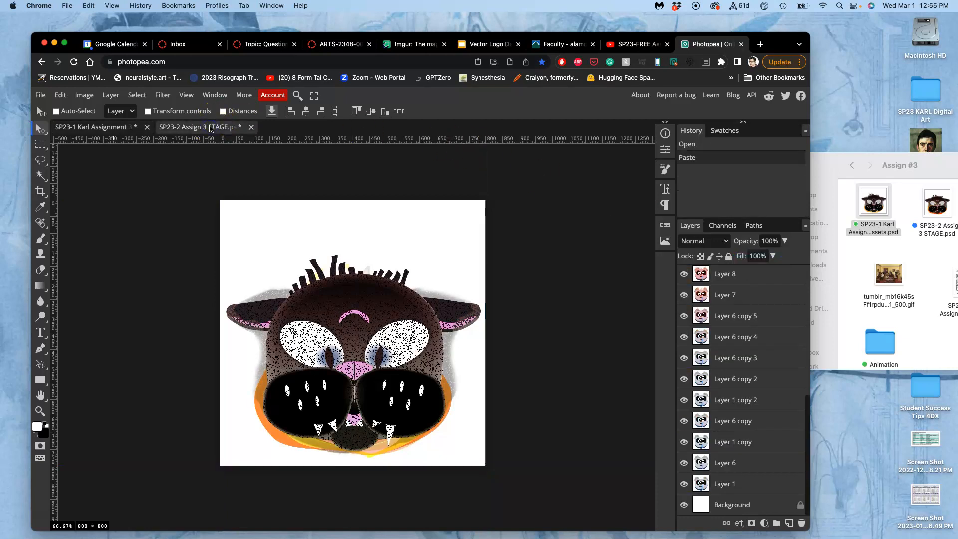
pyautogui.click(96, 128)
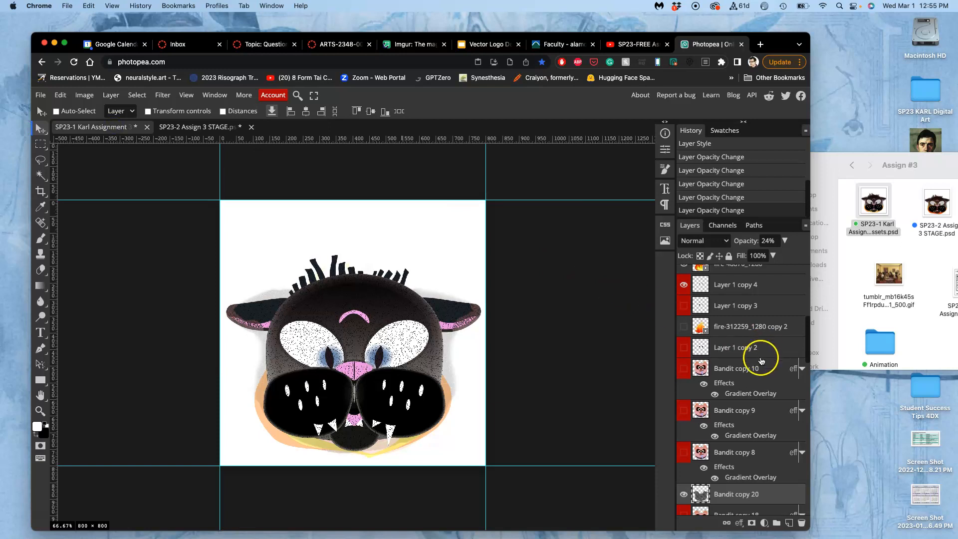
pyautogui.scroll(5, 766, 358)
pyautogui.click(728, 380)
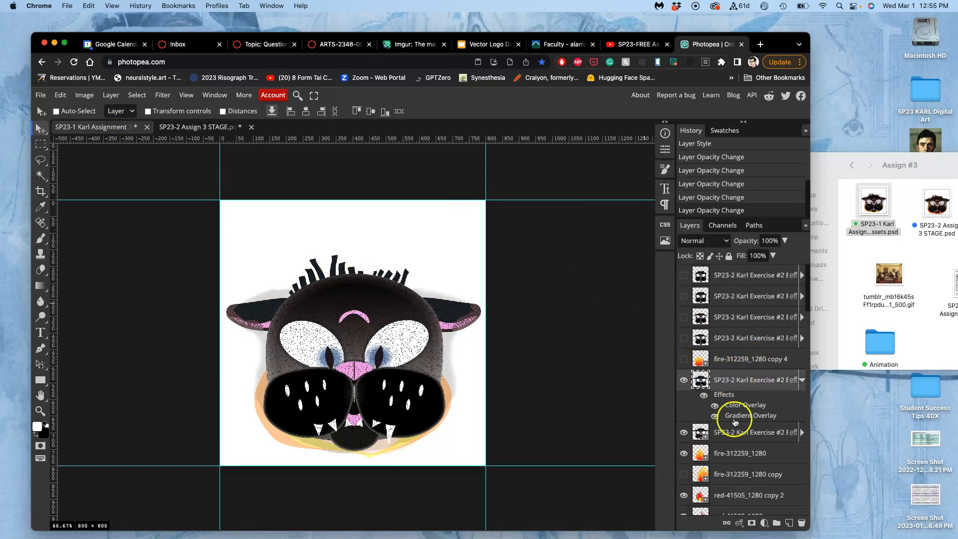
pyautogui.scroll(-15, 733, 410)
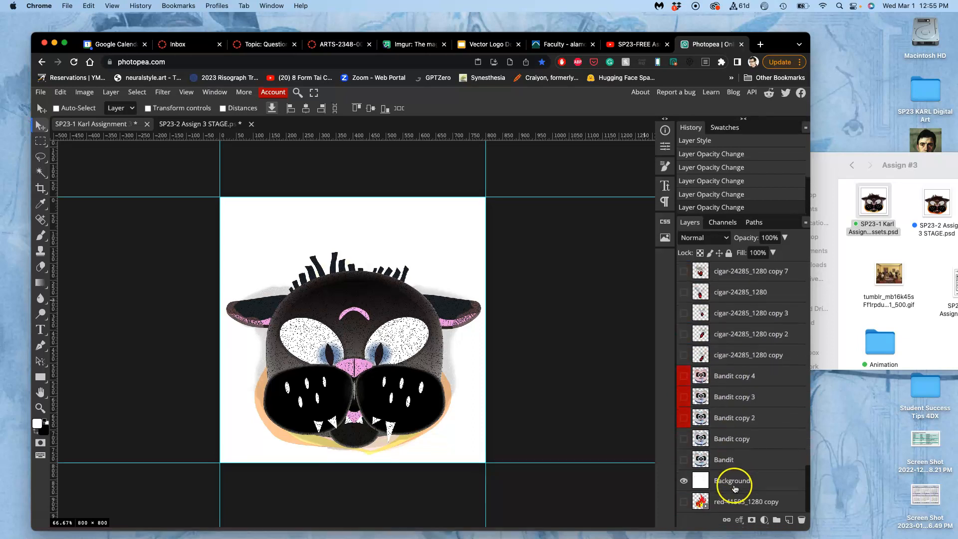
pyautogui.click(730, 503)
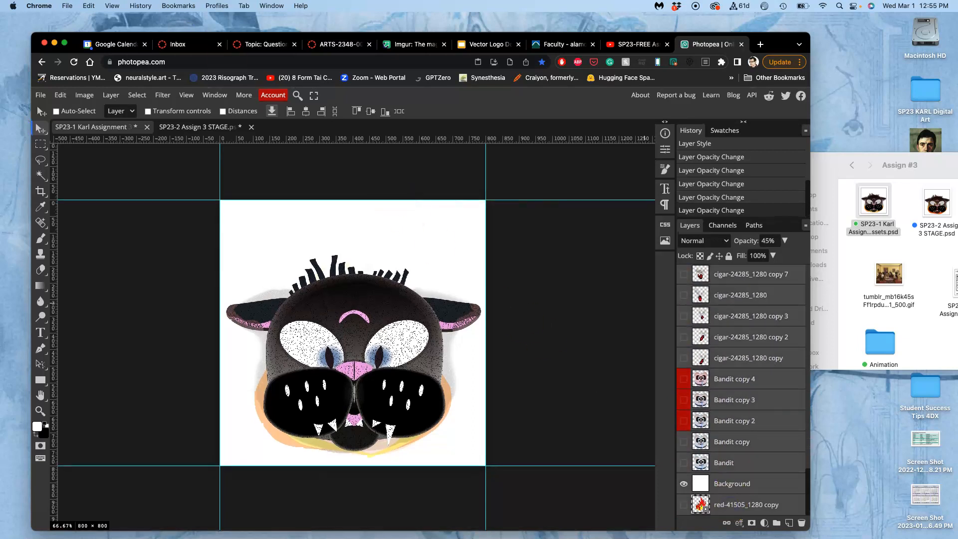
pyautogui.click(111, 95)
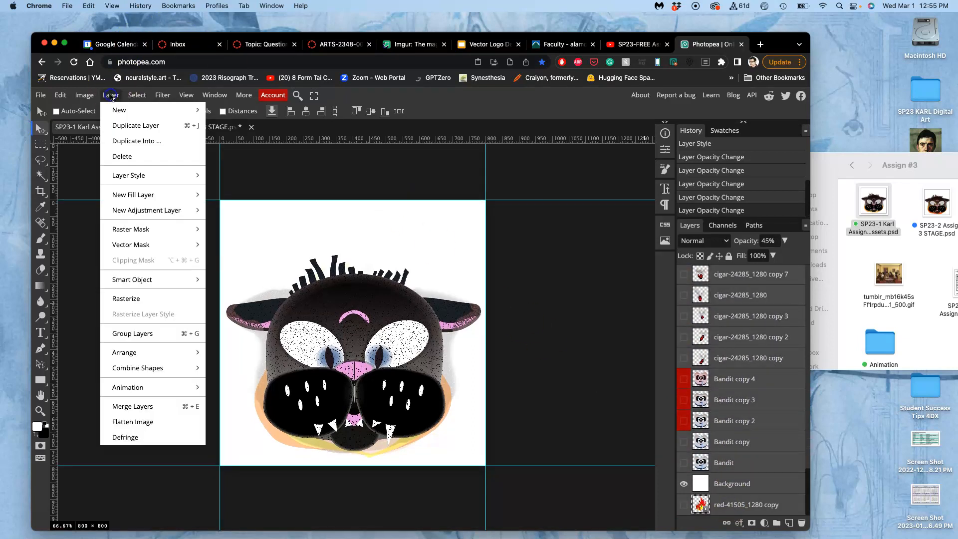
pyautogui.click(153, 407)
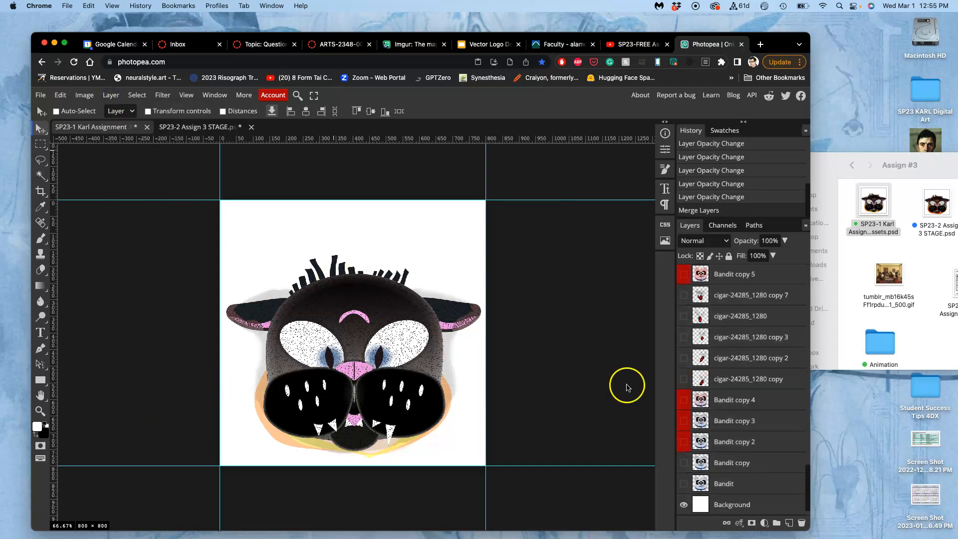
# Copy the whole merged frame, paste it above Layer 21 in SP23-2 Assign 3 STAGE.psd, and return to the assets document
pyautogui.scroll(10, 727, 382)
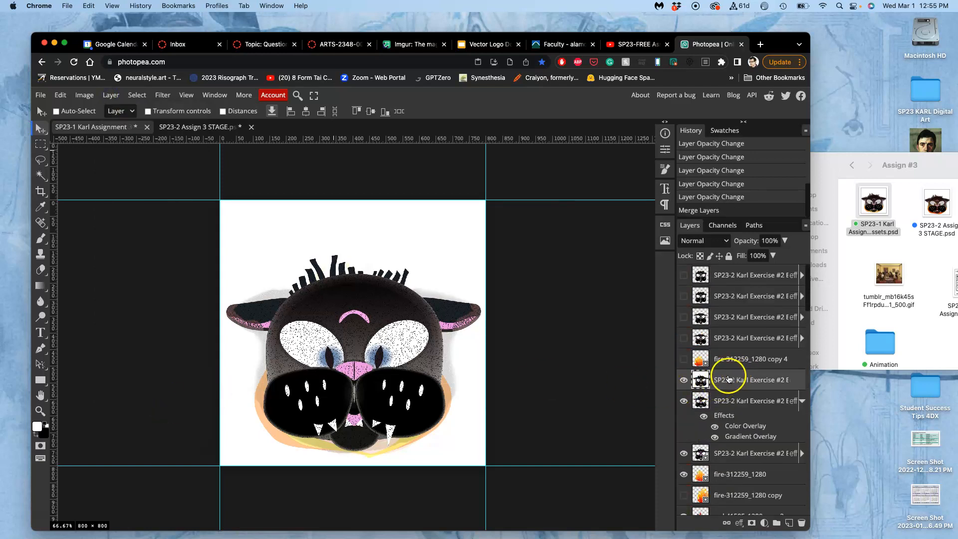
pyautogui.press('super+a')
pyautogui.press('super+c')
pyautogui.click(205, 128)
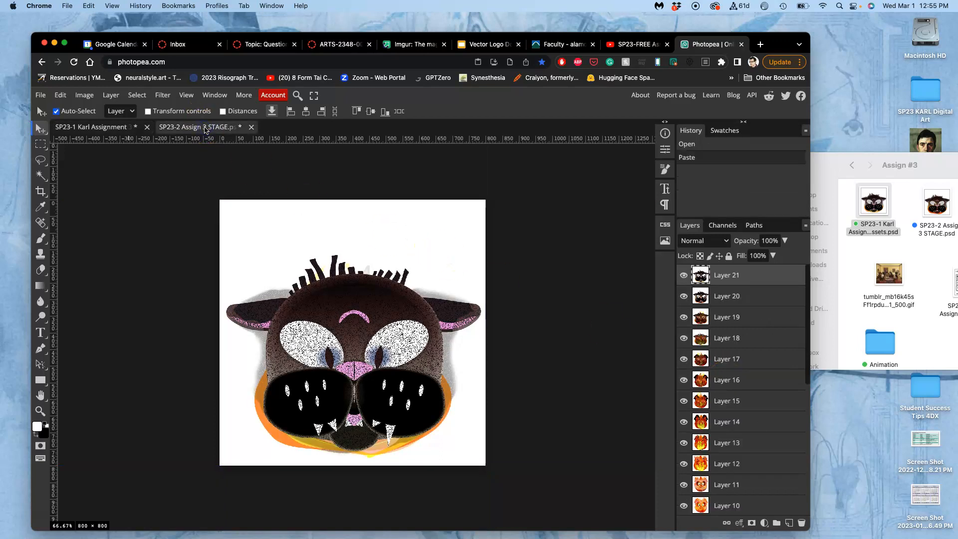
pyautogui.press('super+v')
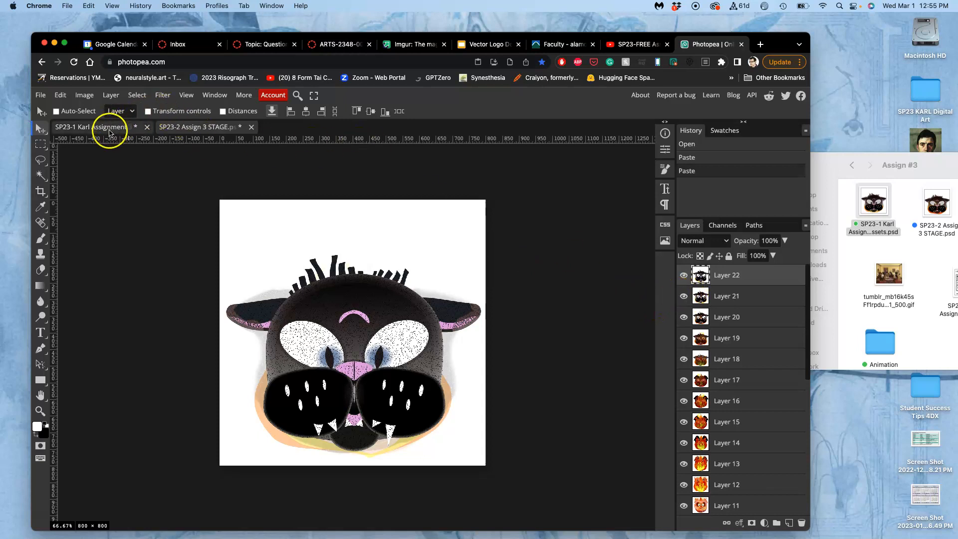
pyautogui.click(107, 128)
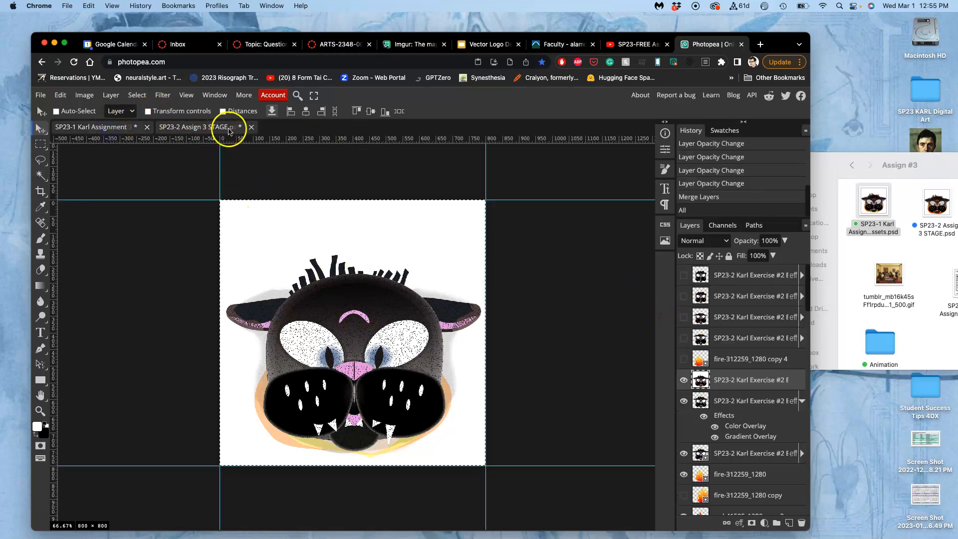
# Clear the selection, delete the merged frame layer, and disable all effects on the topmost visible Exercise #2 layer
pyautogui.press('super+d')
pyautogui.press('BackSpace')
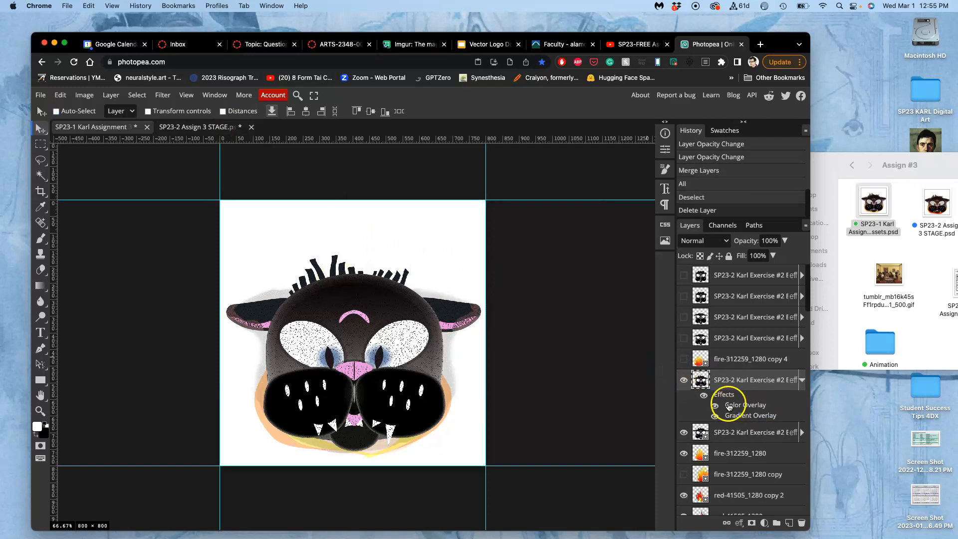
pyautogui.click(703, 396)
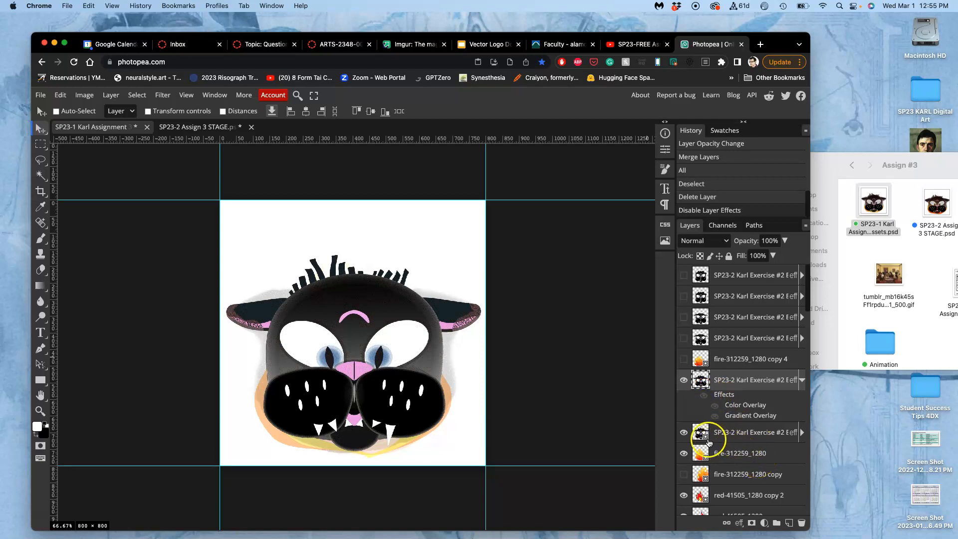
# Hide the fire layers fire-312259_1280, red-41505_1280 copy 2, red-41505_1280 and fire-48870_1280
pyautogui.click(683, 454)
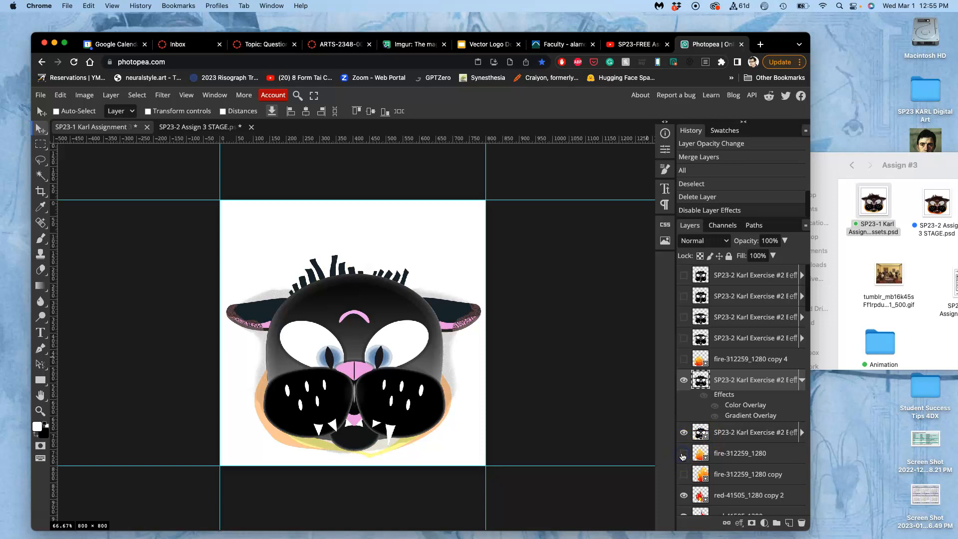
pyautogui.scroll(-1, 682, 456)
pyautogui.click(684, 470)
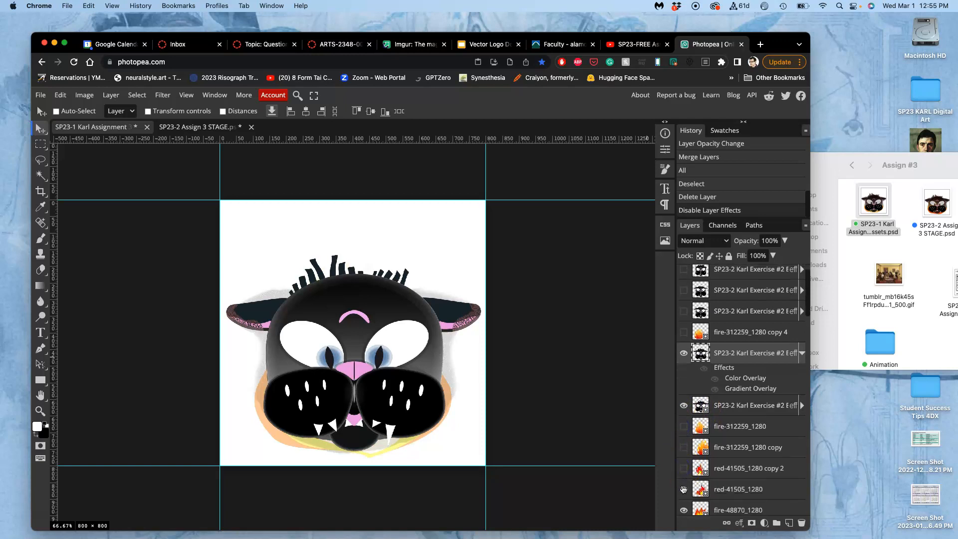
pyautogui.scroll(-2, 683, 489)
pyautogui.click(683, 467)
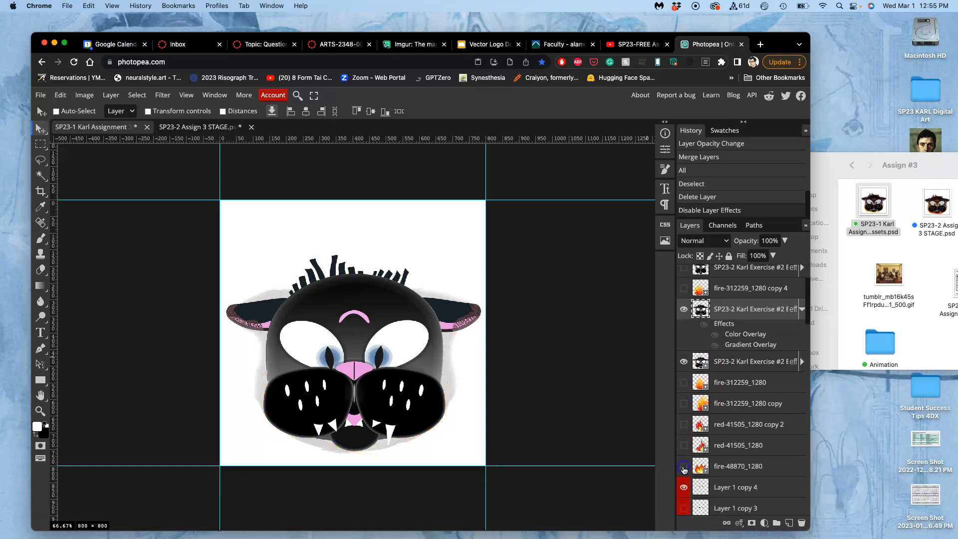
# Hide the faded Bandit layer farther down the stack and Layer 1 copy 4
pyautogui.scroll(-10, 684, 469)
pyautogui.click(684, 428)
pyautogui.click(684, 428)
pyautogui.scroll(6, 718, 400)
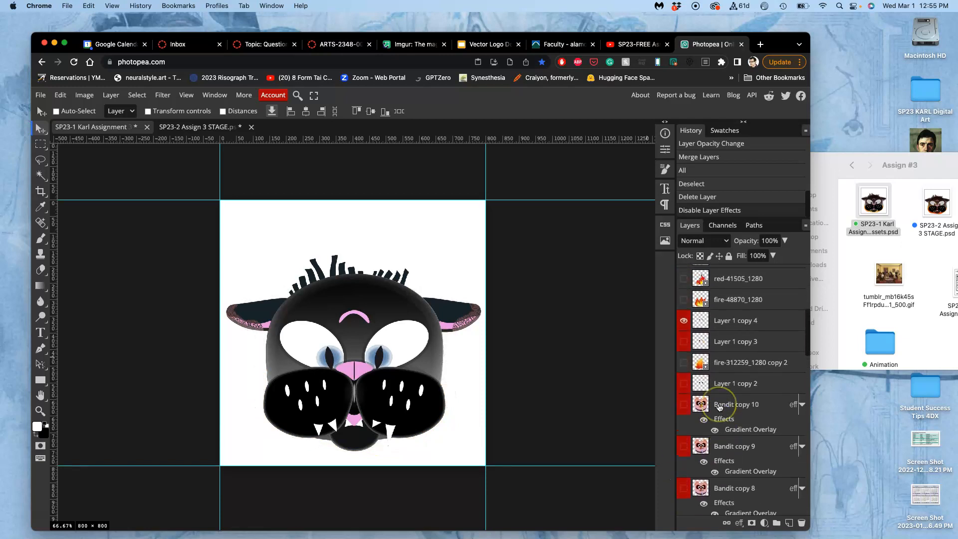
pyautogui.click(684, 340)
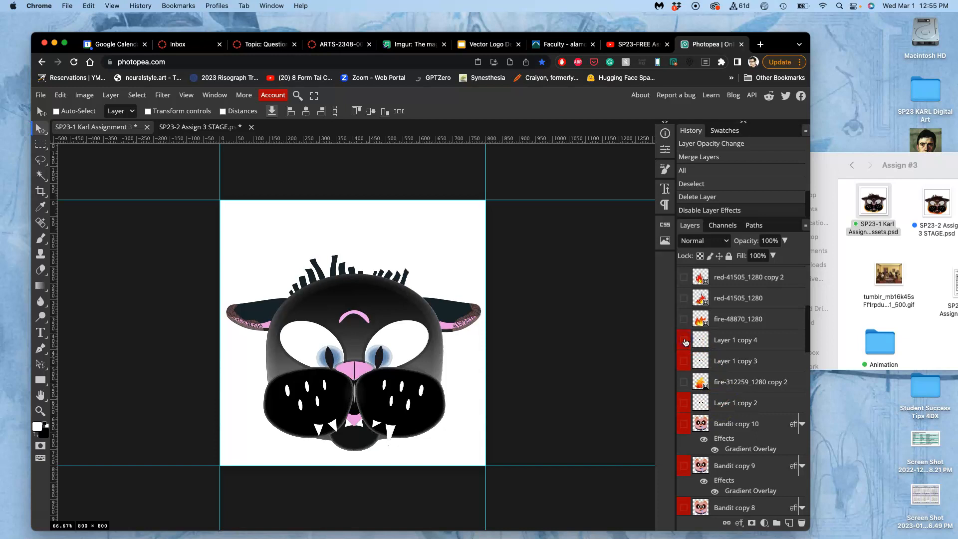
pyautogui.scroll(-12, 721, 447)
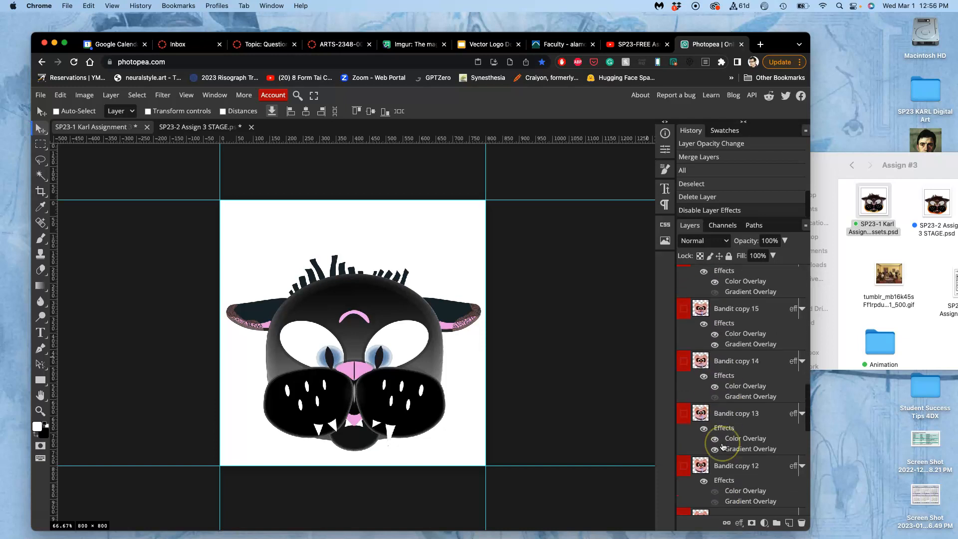
pyautogui.scroll(10, 727, 460)
# Set the opacity of the lower visible Exercise #2 layer to 100%, checking both visible Exercise #2 layers by toggling their visibility
pyautogui.click(684, 433)
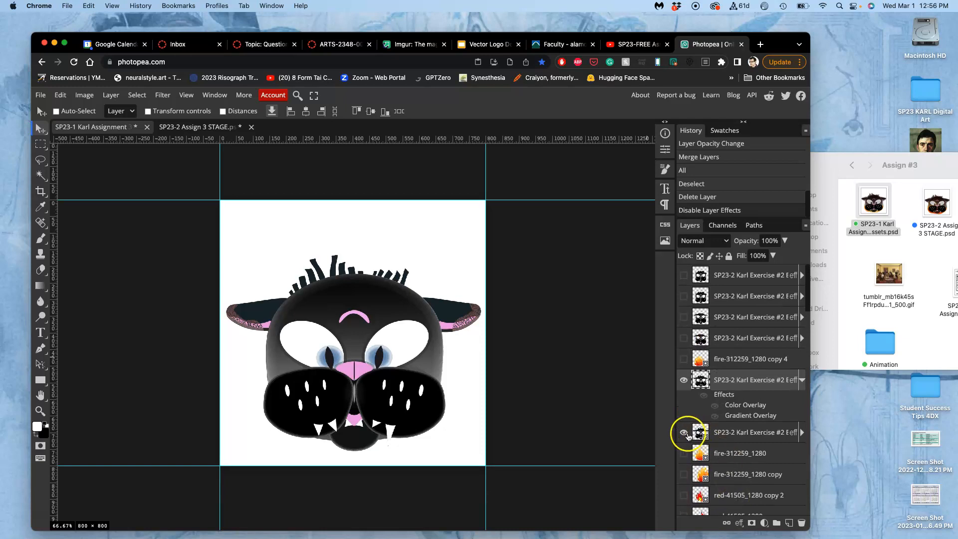
pyautogui.click(684, 433)
pyautogui.click(740, 432)
pyautogui.click(782, 241)
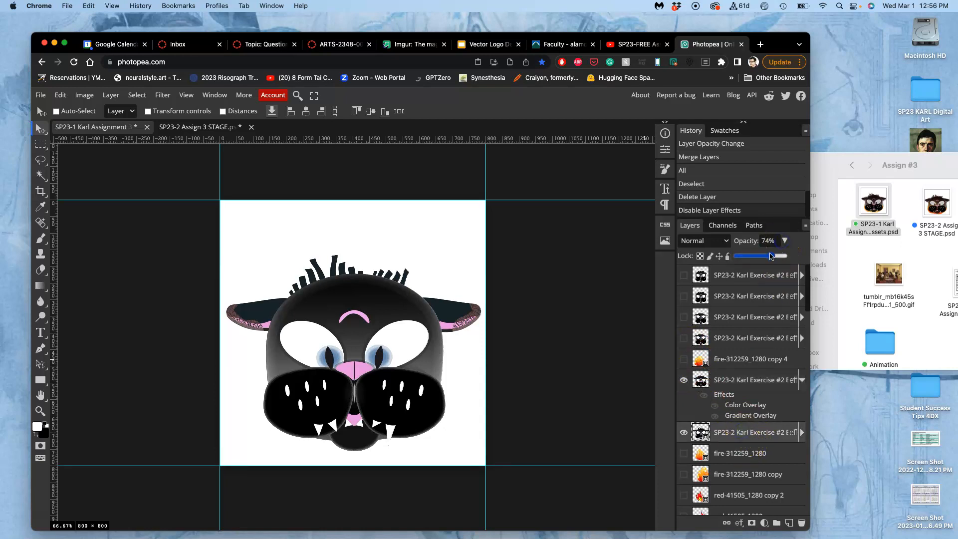
pyautogui.moveTo(771, 256); pyautogui.dragTo(799, 256)
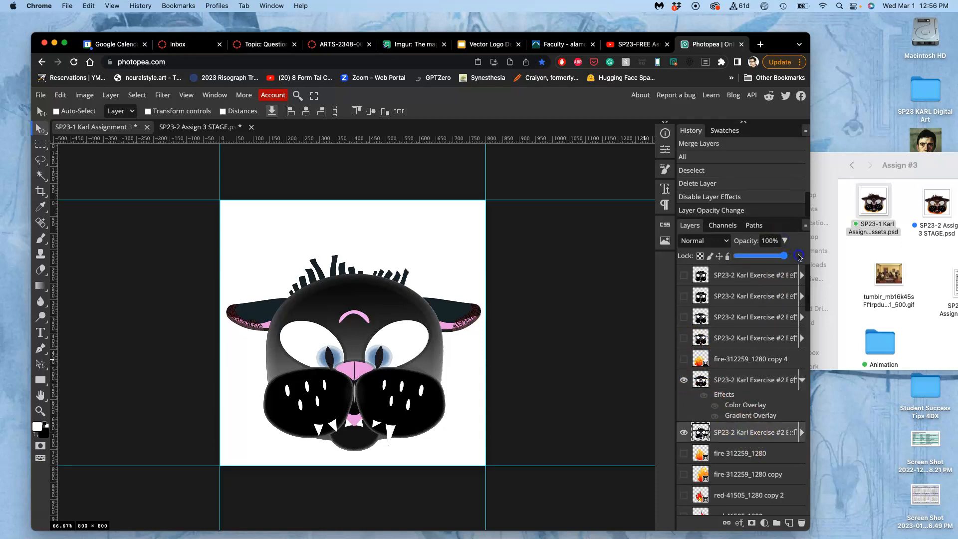
pyautogui.click(685, 380)
pyautogui.click(684, 381)
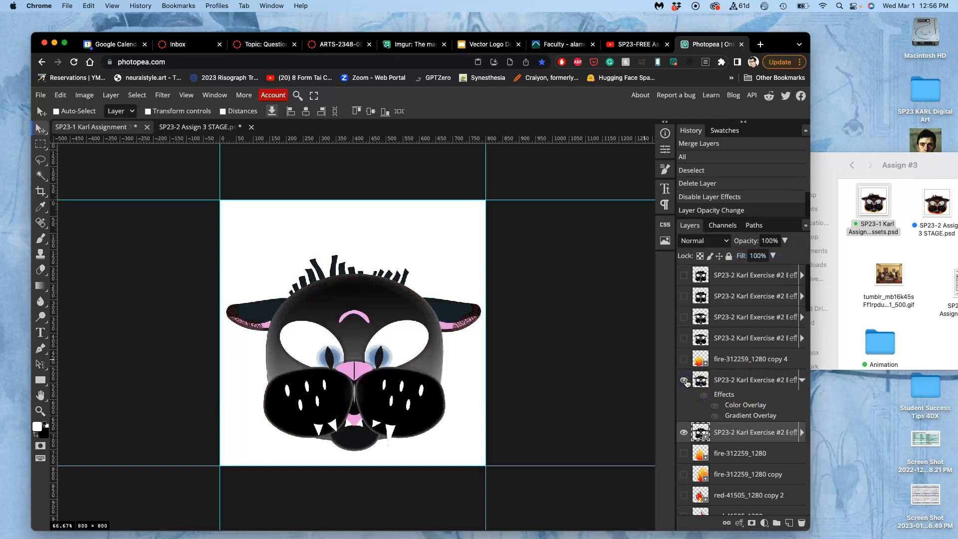
# Disable all effects on the lower visible Exercise #2 layer, comparing the artwork with the stage document before and after
pyautogui.click(213, 128)
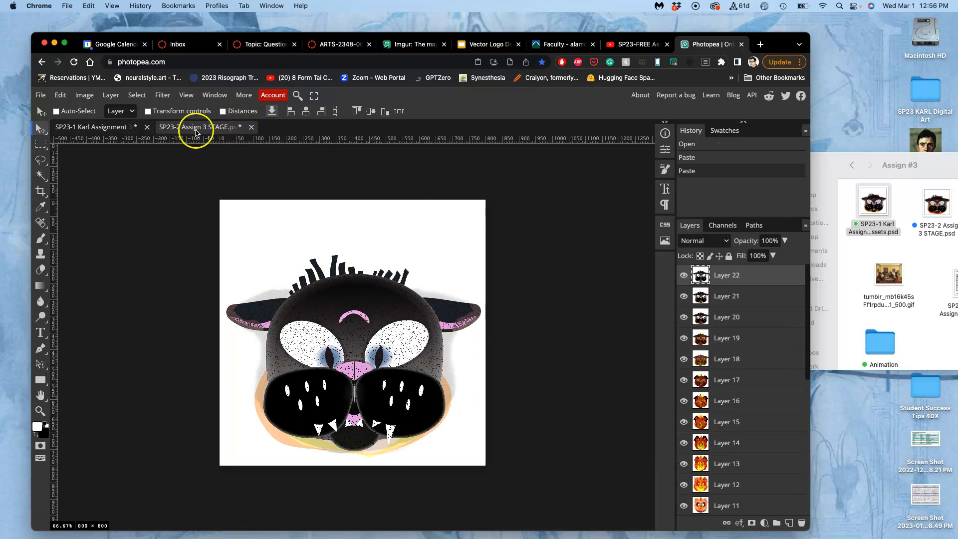
pyautogui.click(123, 128)
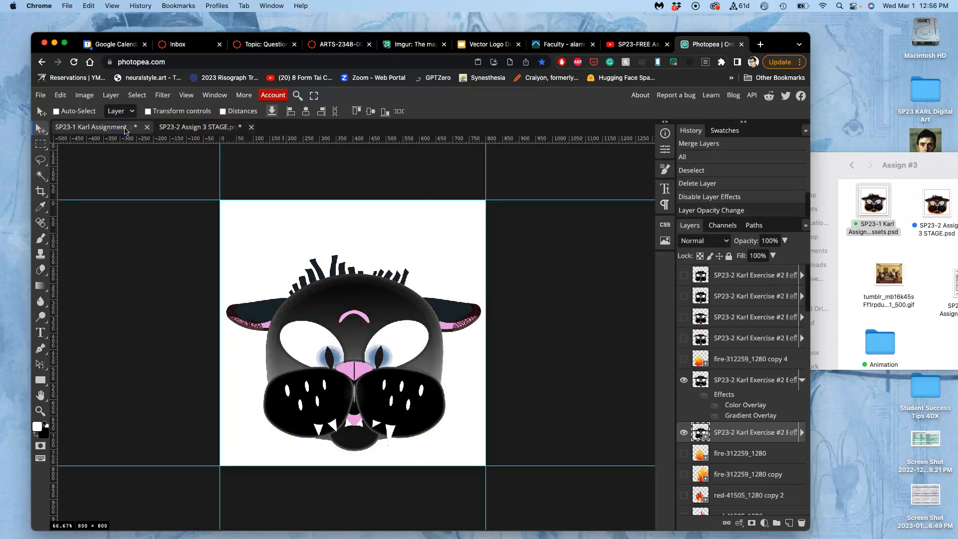
pyautogui.click(684, 381)
pyautogui.click(685, 381)
pyautogui.click(803, 433)
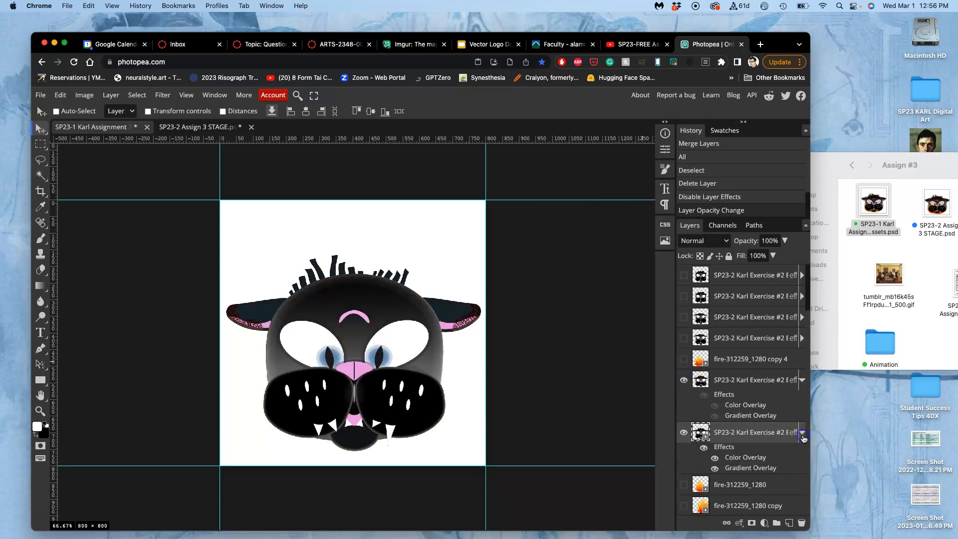
pyautogui.click(705, 448)
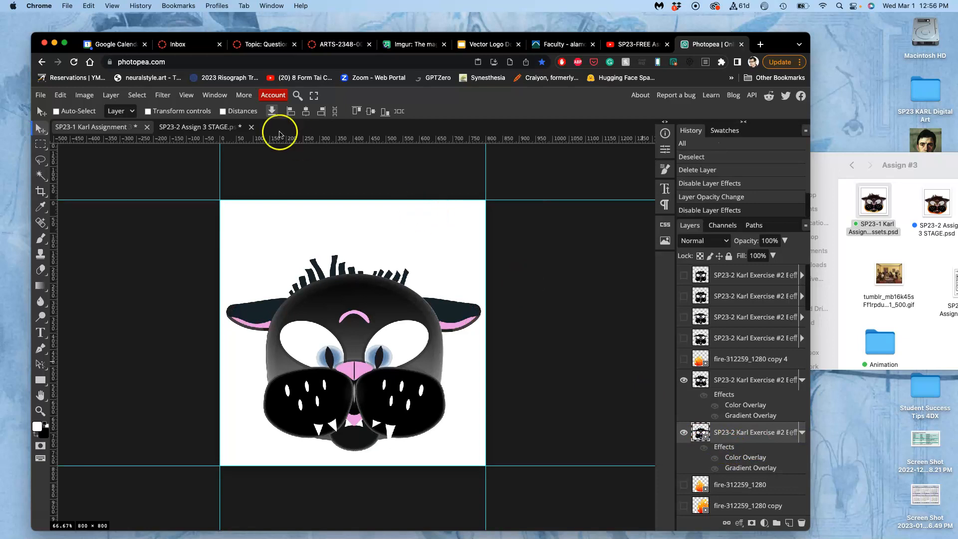
pyautogui.click(218, 129)
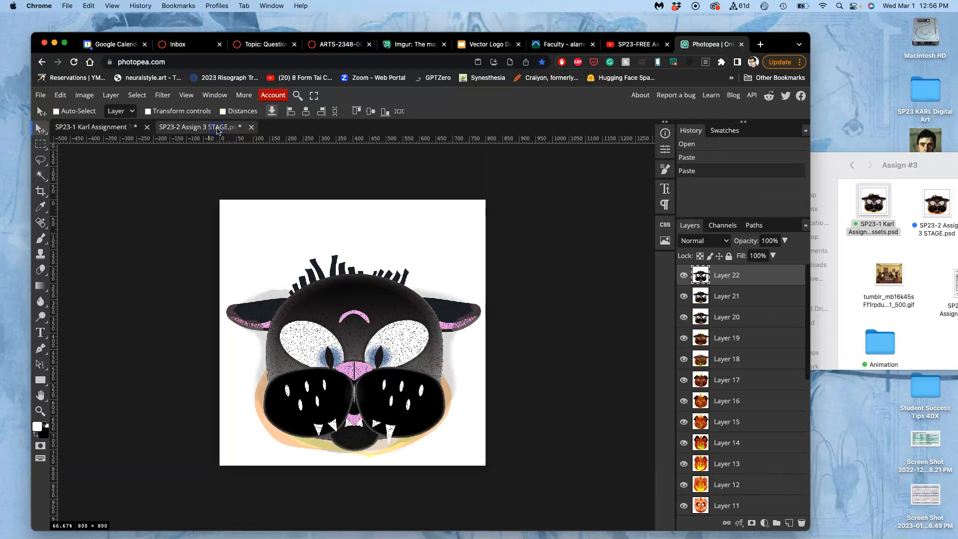
pyautogui.click(113, 126)
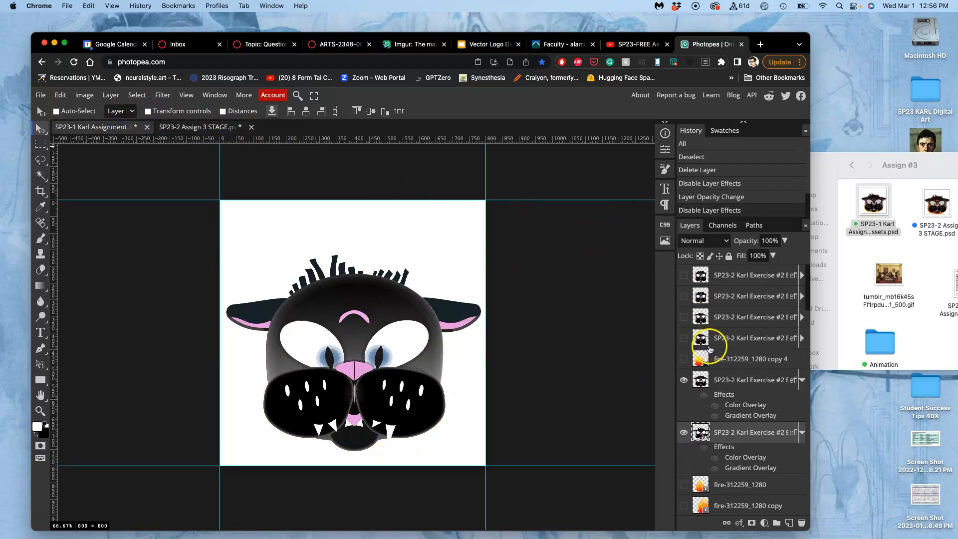
# Merge the layers from the topmost visible Exercise #2 layer through red-41505_1280 copy into a new layer, keeping the originals
pyautogui.click(733, 380)
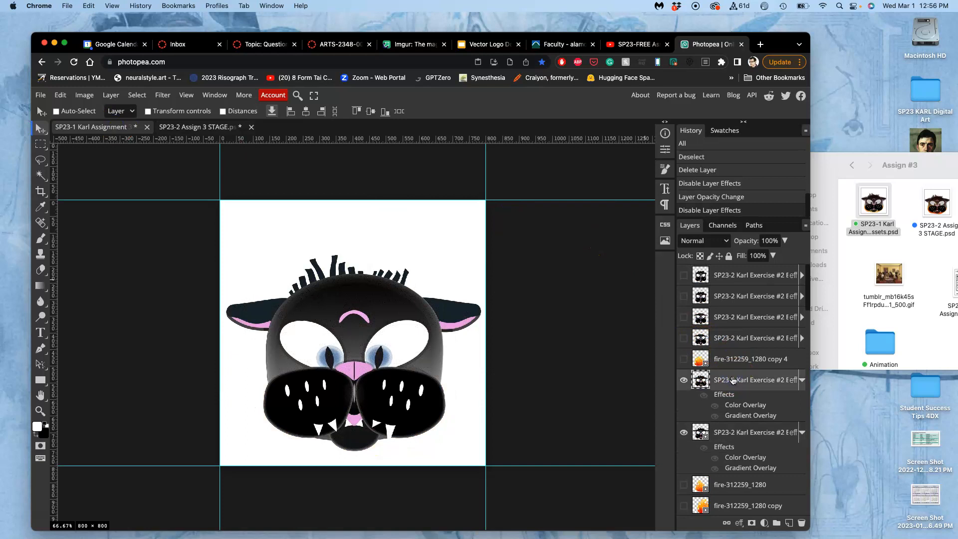
pyautogui.scroll(-10, 736, 380)
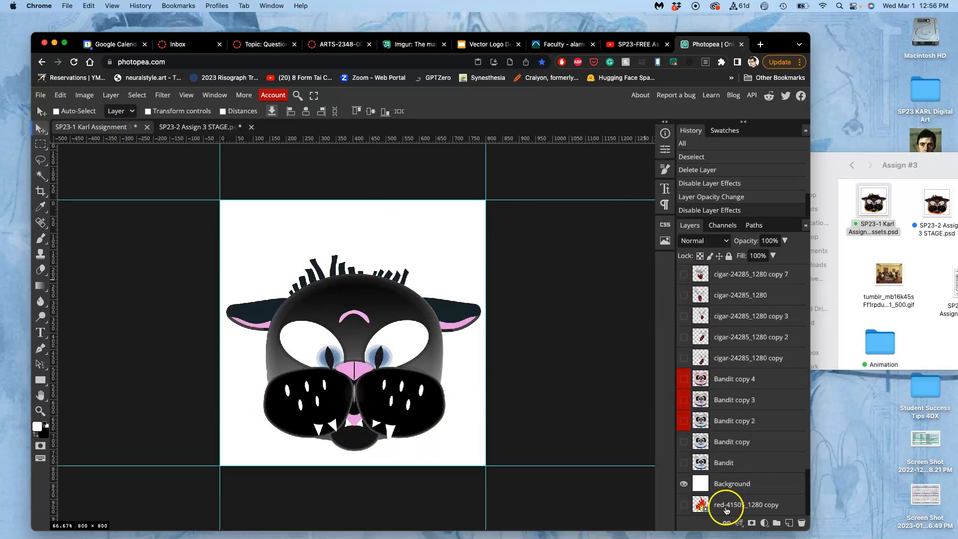
pyautogui.click(727, 505)
pyautogui.scroll(8, 733, 420)
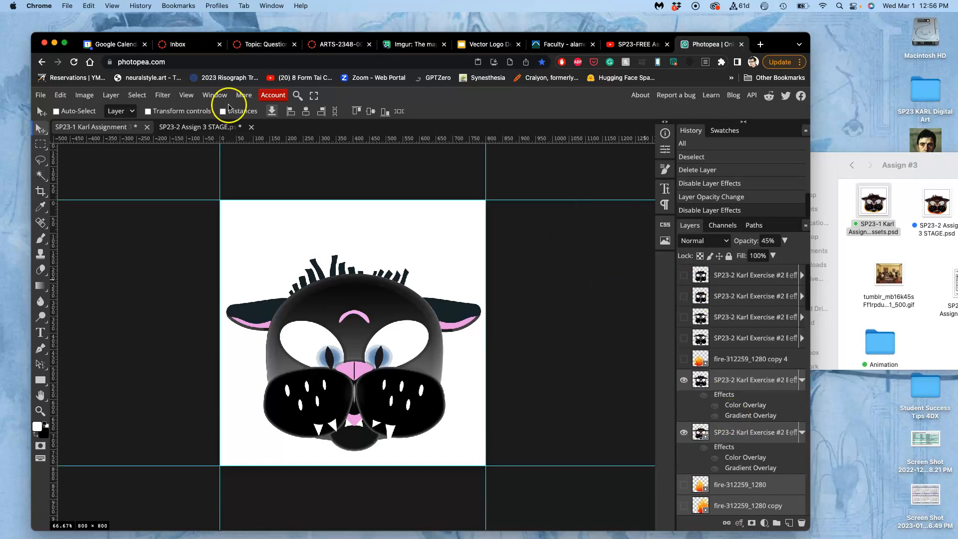
pyautogui.click(111, 95)
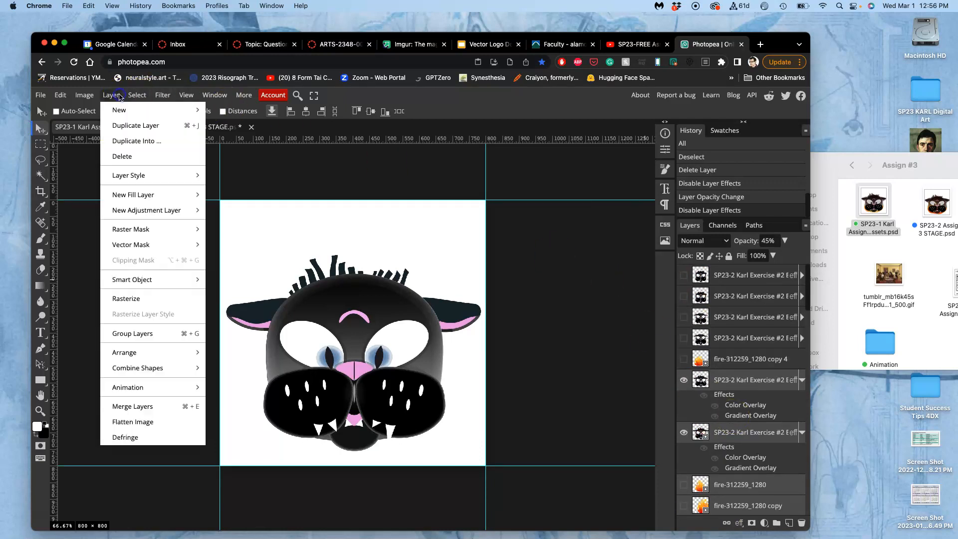
pyautogui.click(137, 406)
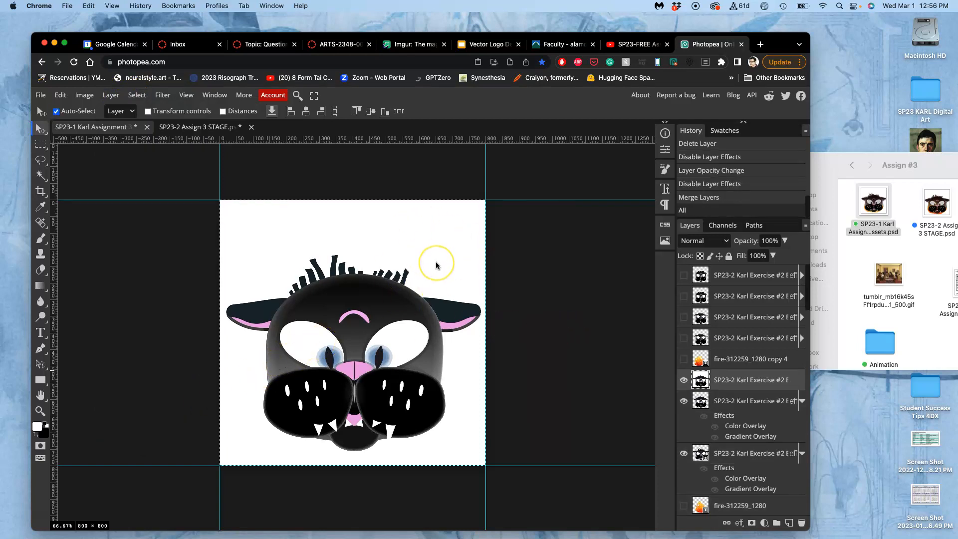
# Copy the whole merged frame and paste it above Layer 22 in SP23-2 Assign 3 STAGE.psd
pyautogui.press('super+c')
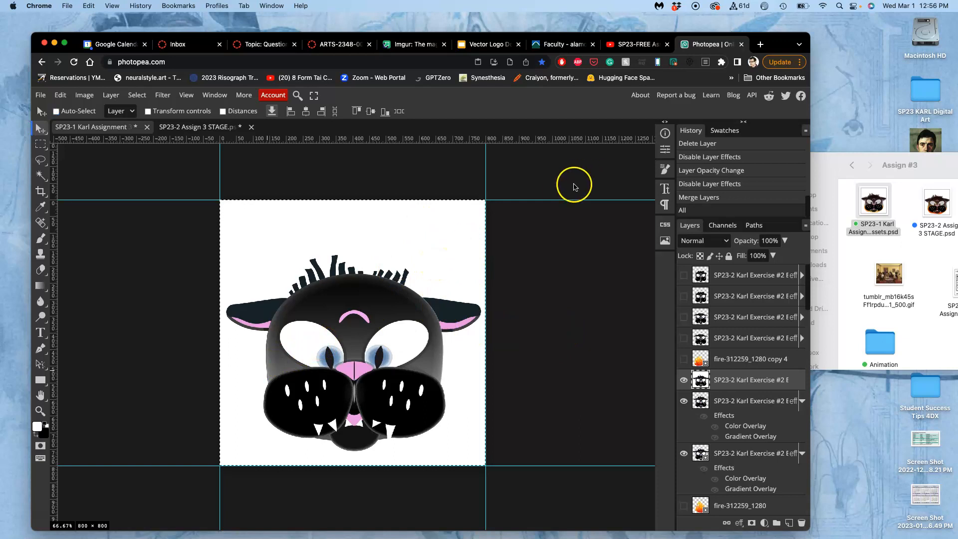
pyautogui.click(202, 127)
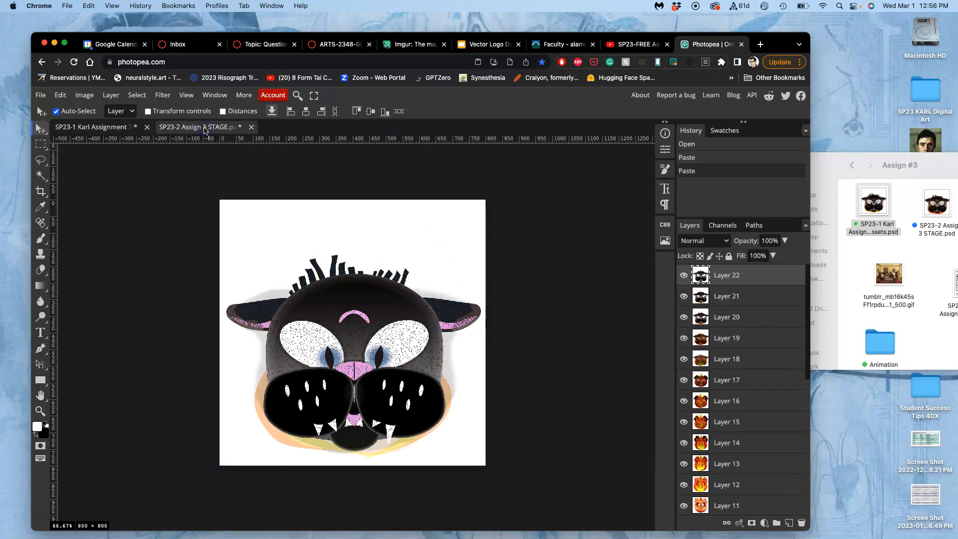
pyautogui.press('super+v')
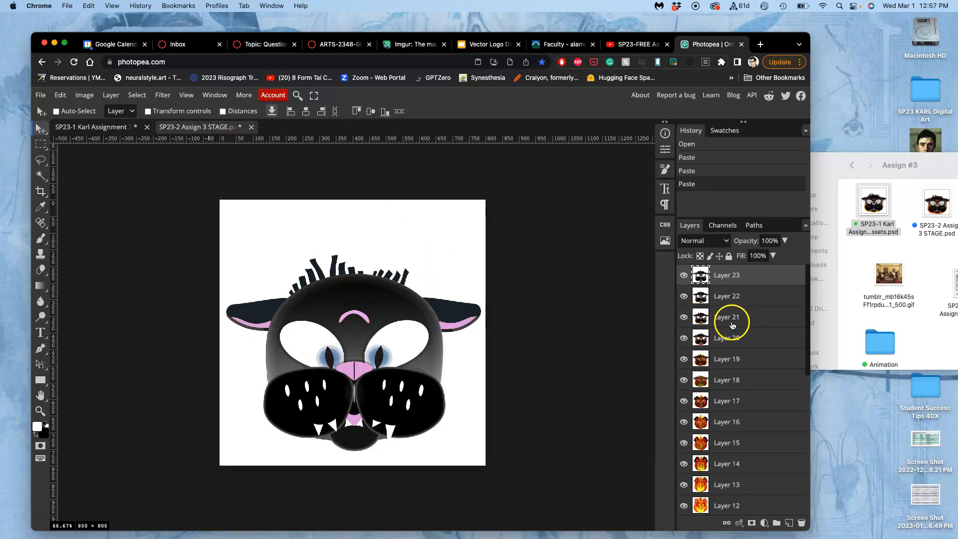
pyautogui.scroll(-8, 727, 419)
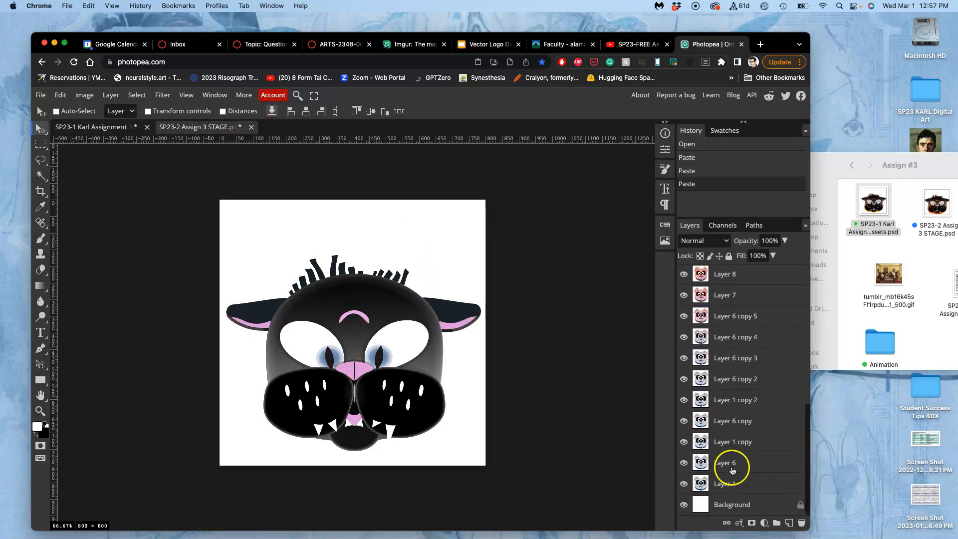
pyautogui.scroll(1, 733, 383)
pyautogui.scroll(-1, 734, 383)
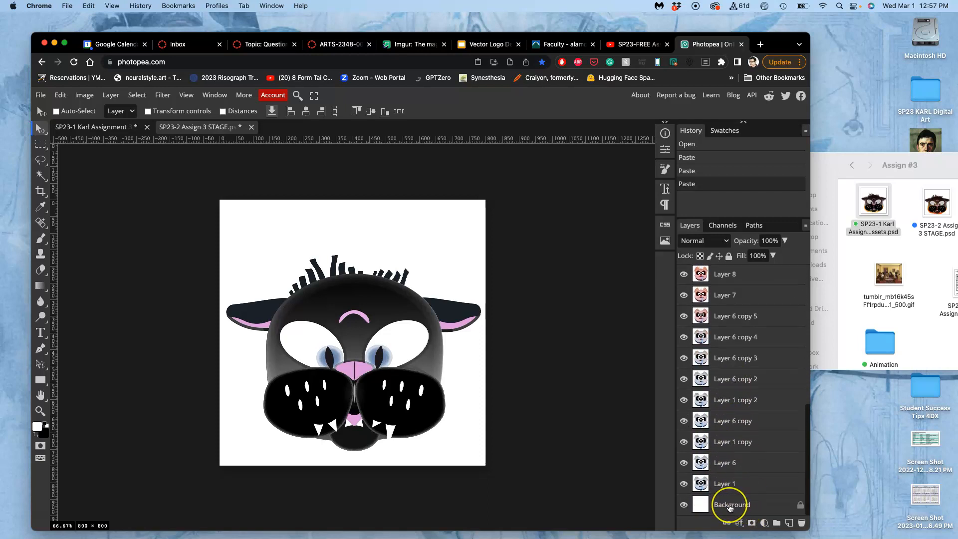
pyautogui.moveTo(730, 506); pyautogui.dragTo(754, 505)
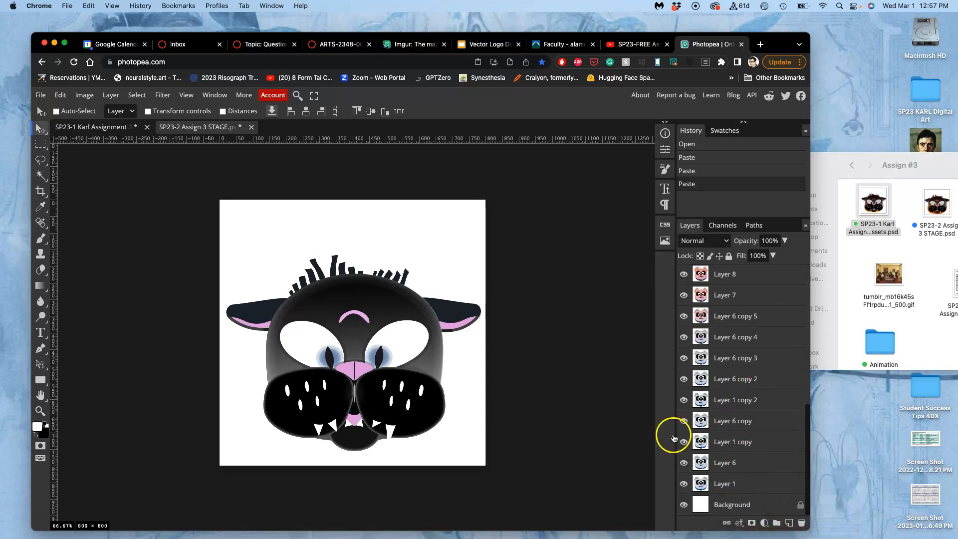
# Hide the frame layers one at a time from Layer 23 down to Layer 13 to review the transformation backwards
pyautogui.scroll(10, 730, 380)
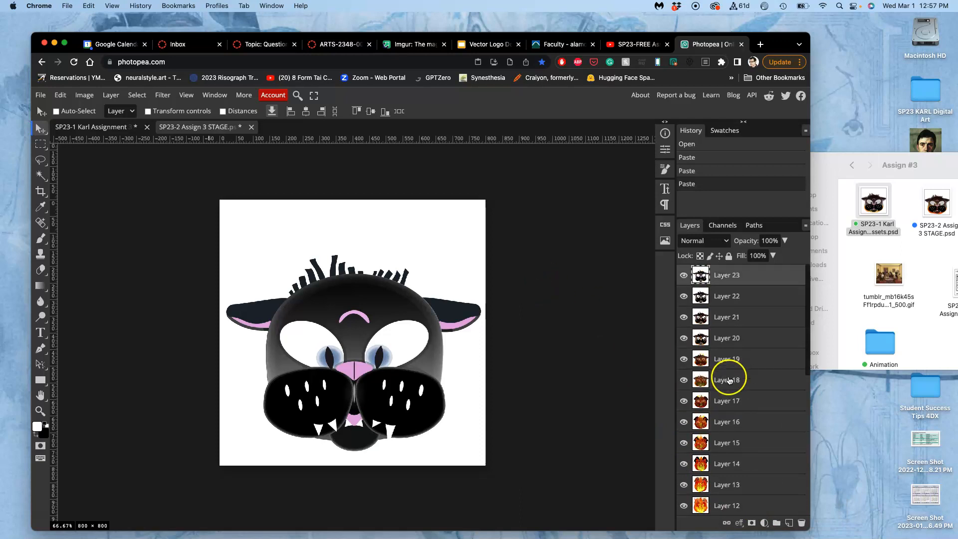
pyautogui.click(683, 274)
pyautogui.click(684, 296)
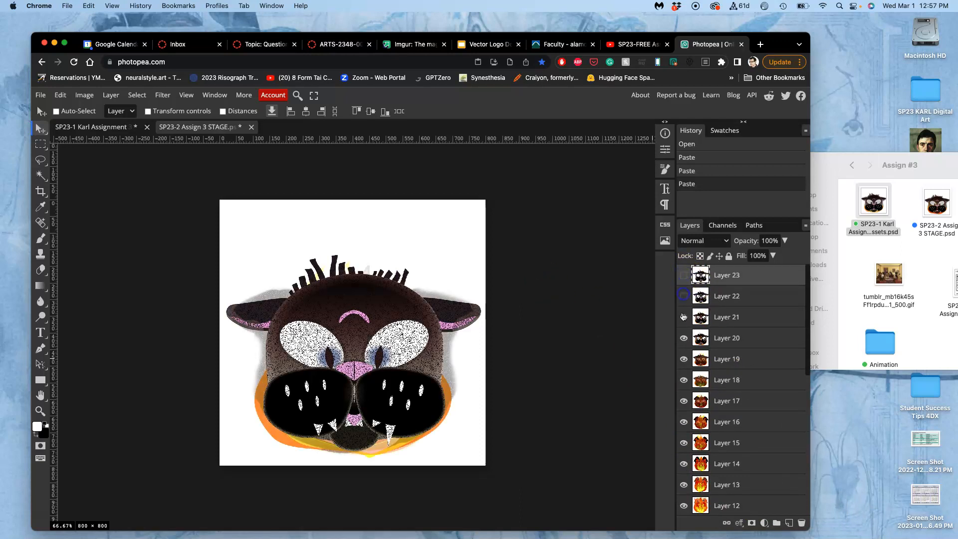
pyautogui.click(683, 318)
pyautogui.click(684, 338)
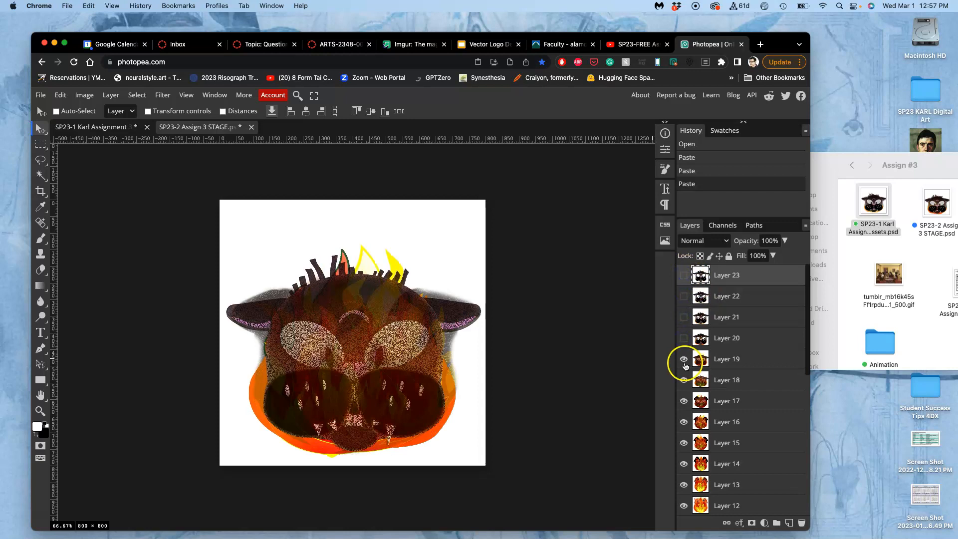
pyautogui.click(684, 361)
pyautogui.click(685, 380)
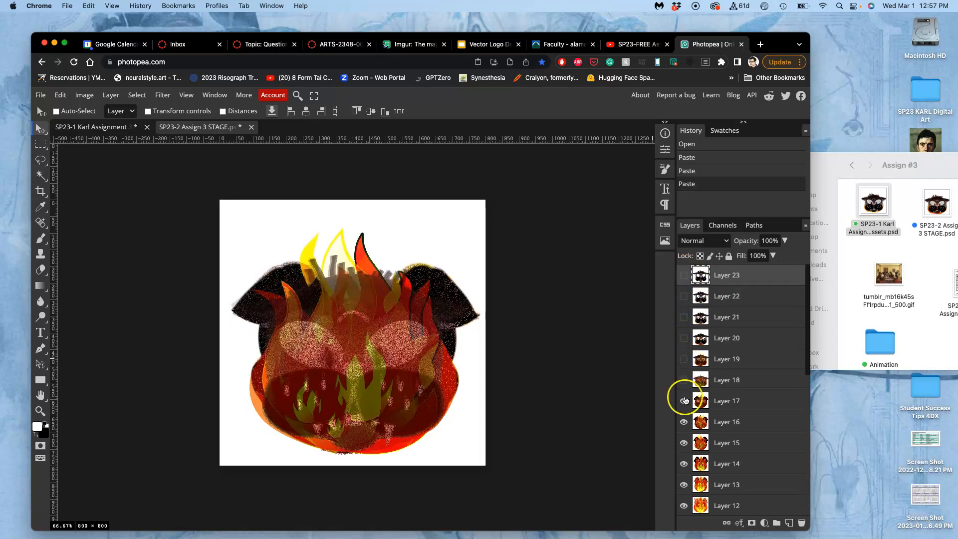
pyautogui.click(684, 400)
pyautogui.click(683, 423)
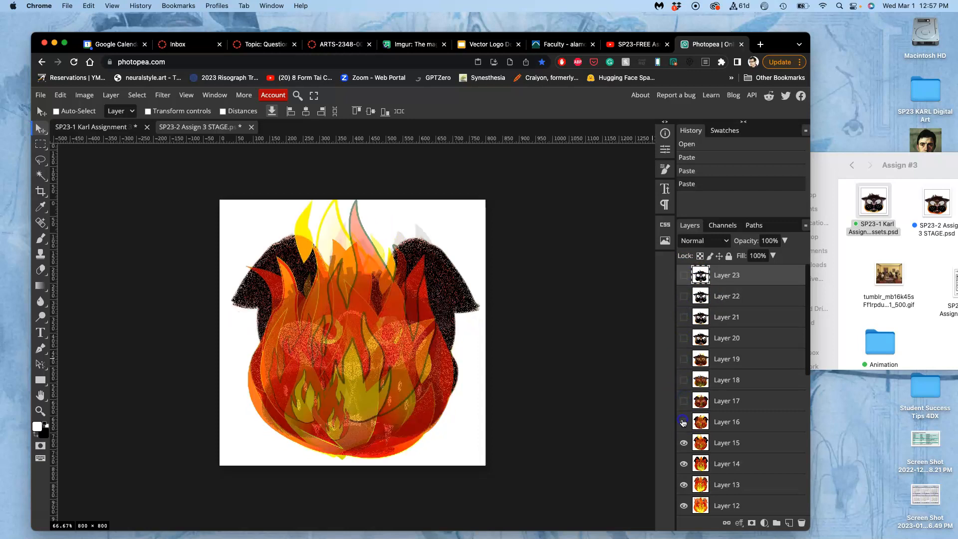
pyautogui.click(684, 444)
pyautogui.click(683, 465)
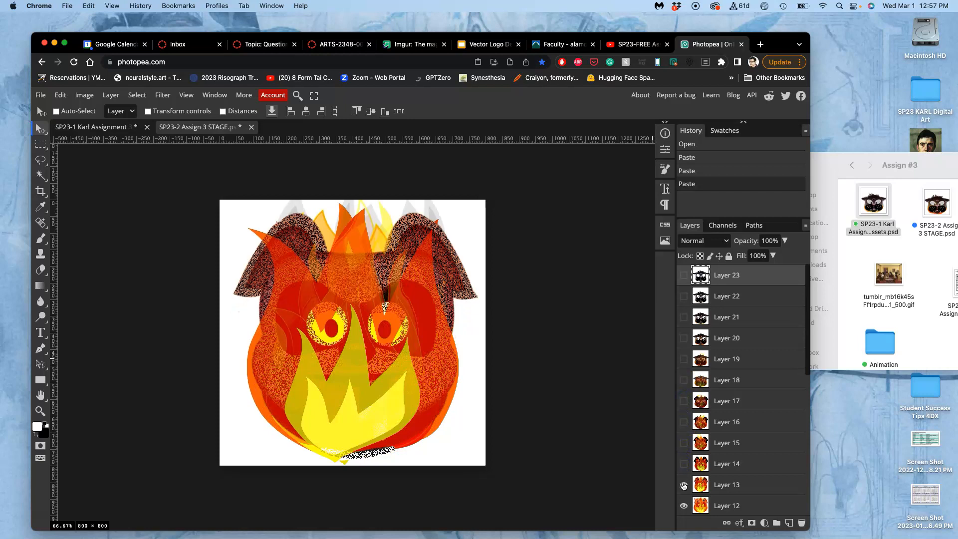
pyautogui.click(684, 485)
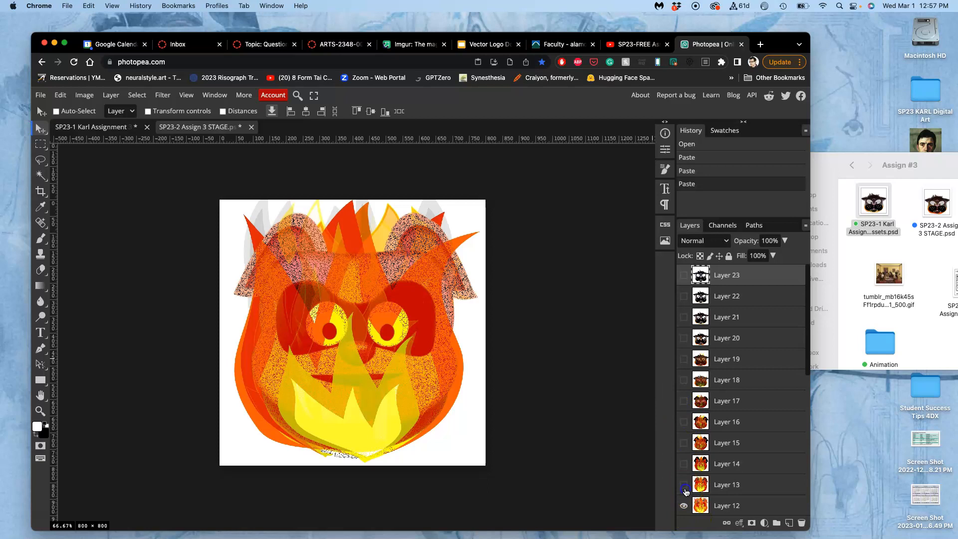
# Show the frame layers one at a time from Layer 13 up to Layer 23 to review the transformation forwards
pyautogui.click(684, 485)
pyautogui.click(684, 465)
pyautogui.click(684, 443)
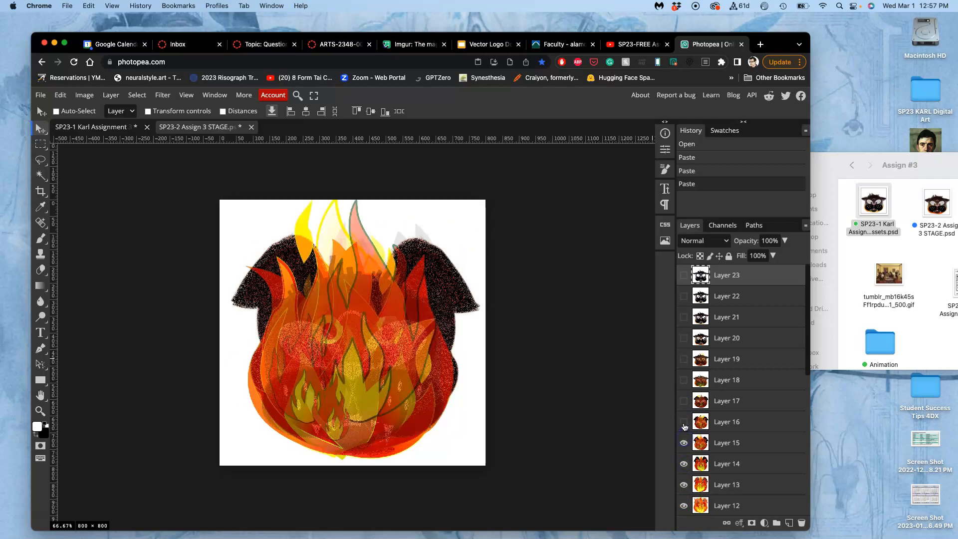
pyautogui.click(683, 423)
pyautogui.click(684, 402)
pyautogui.click(685, 381)
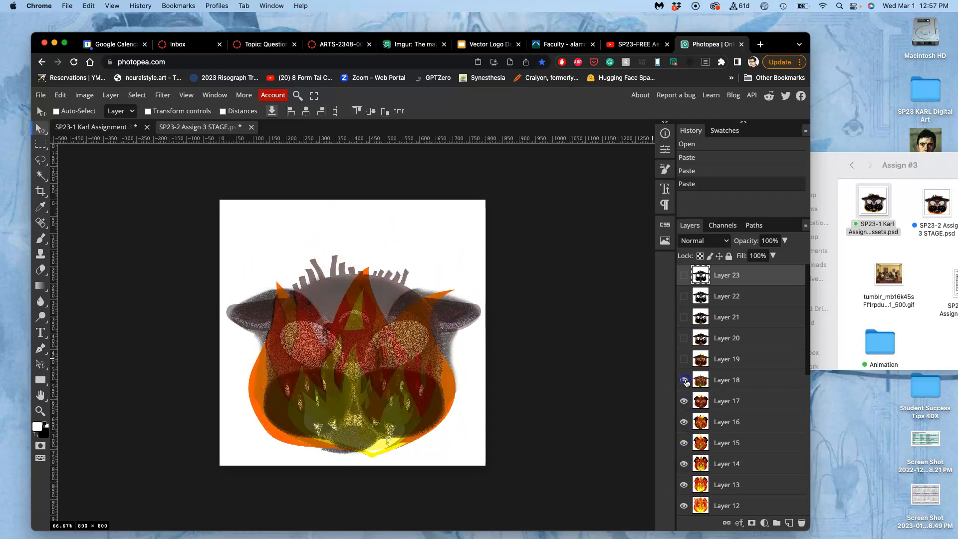
pyautogui.click(684, 360)
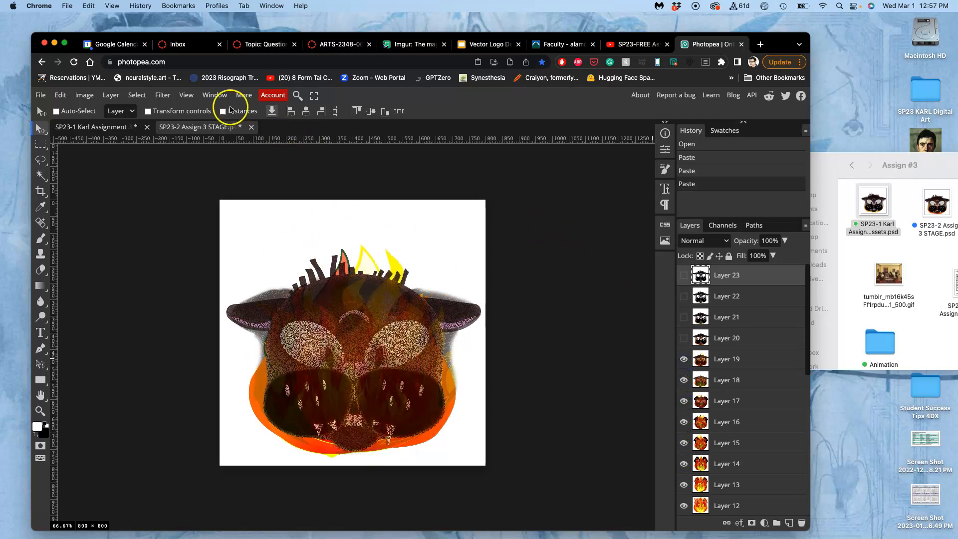
pyautogui.click(217, 97)
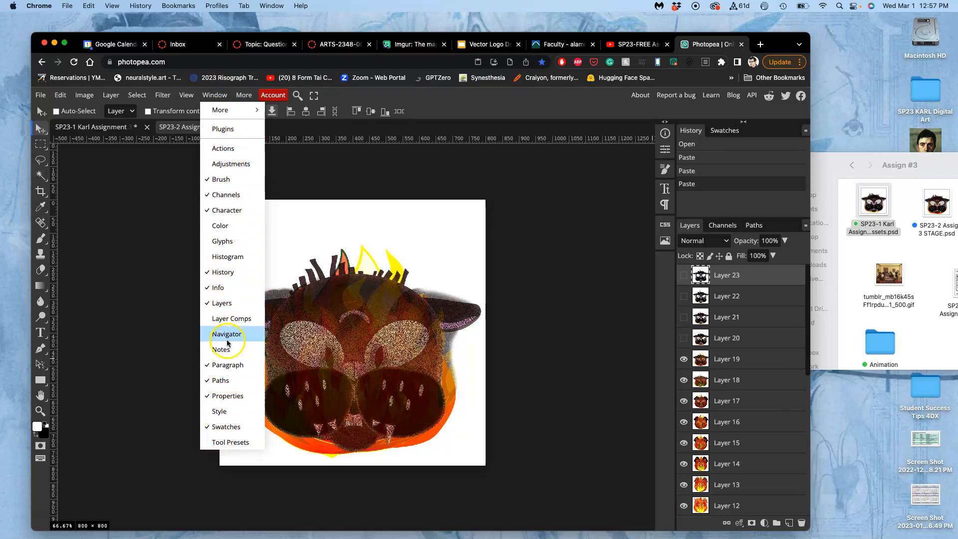
pyautogui.click(685, 338)
pyautogui.click(685, 318)
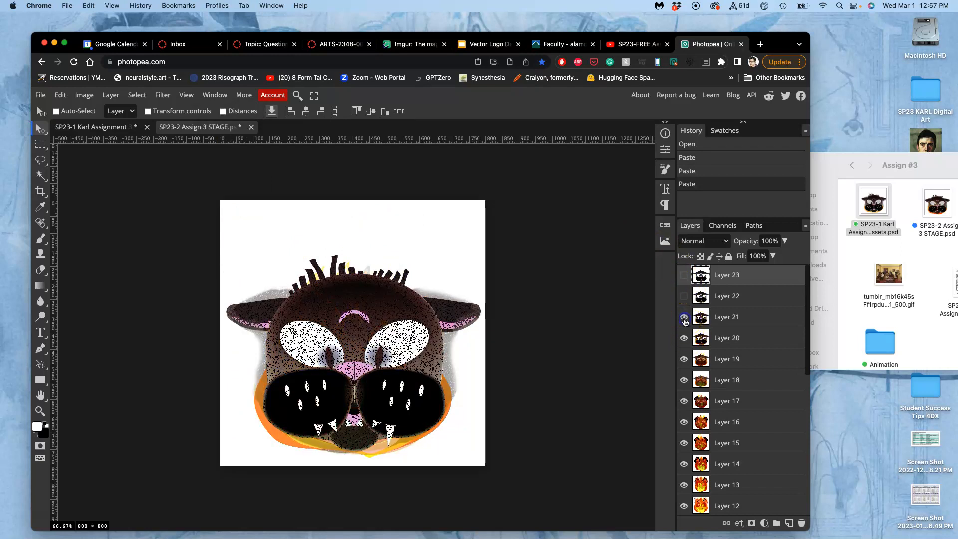
pyautogui.click(684, 296)
pyautogui.click(685, 276)
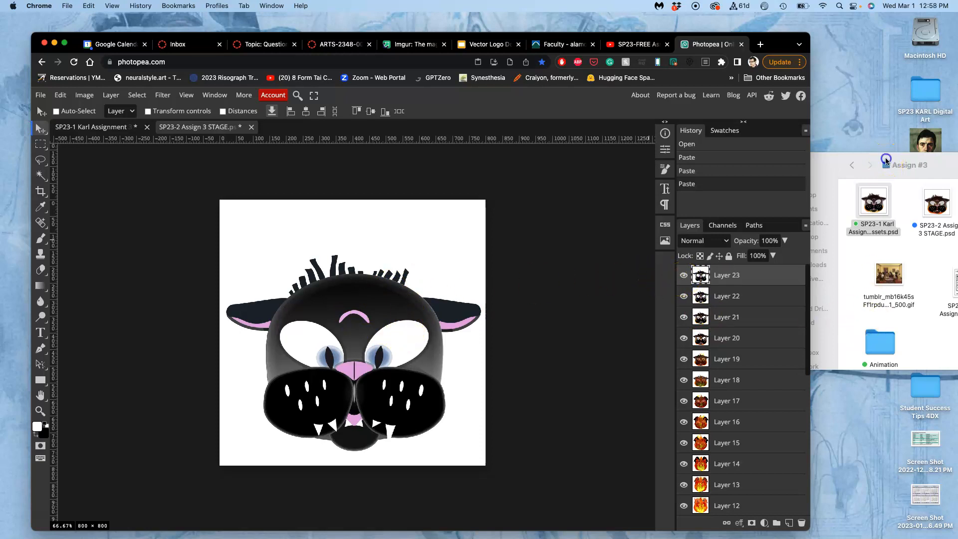
# Bring the Assign #3 Finder window into view and open the Animation FRAMES folder stored in its Animation folder
pyautogui.moveTo(831, 162); pyautogui.dragTo(628, 104)
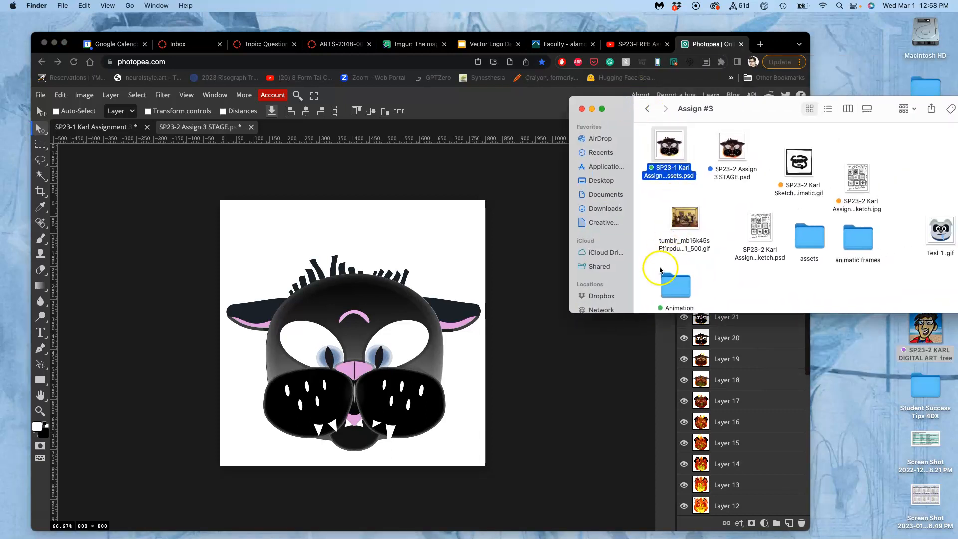
pyautogui.doubleClick(677, 283)
pyautogui.click(744, 201)
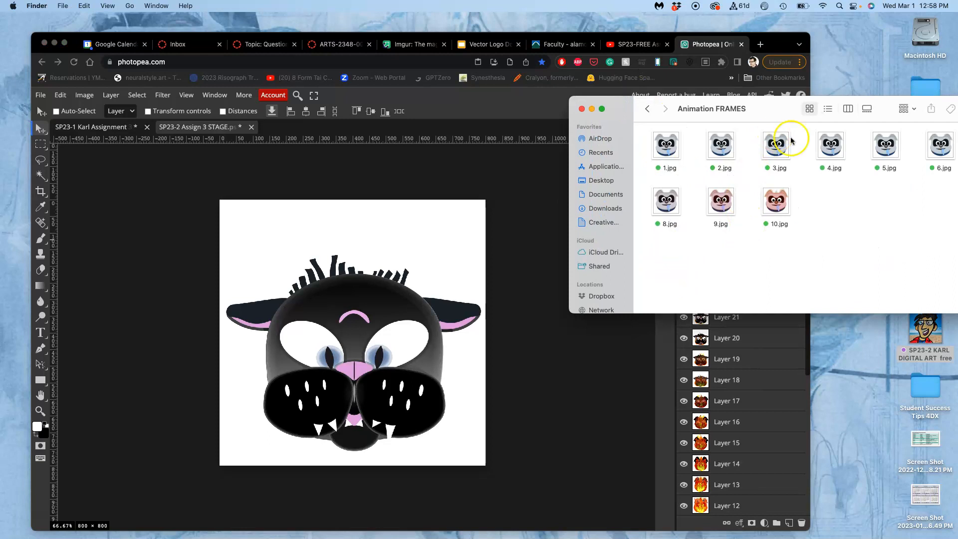
pyautogui.scroll(-10, 707, 449)
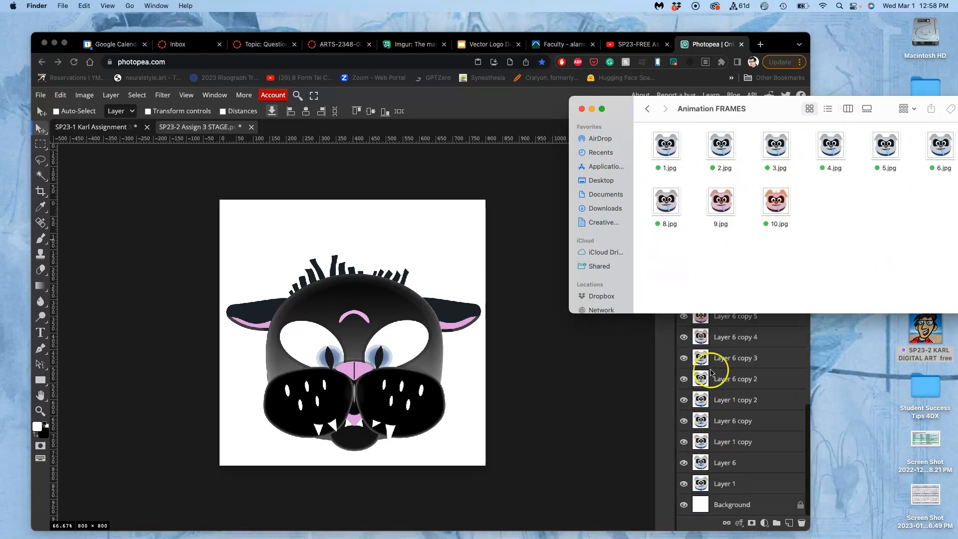
# Preview the exported frames 2.jpg, 4.jpg and 9.jpg at full size, closing each preview window when done
pyautogui.doubleClick(726, 151)
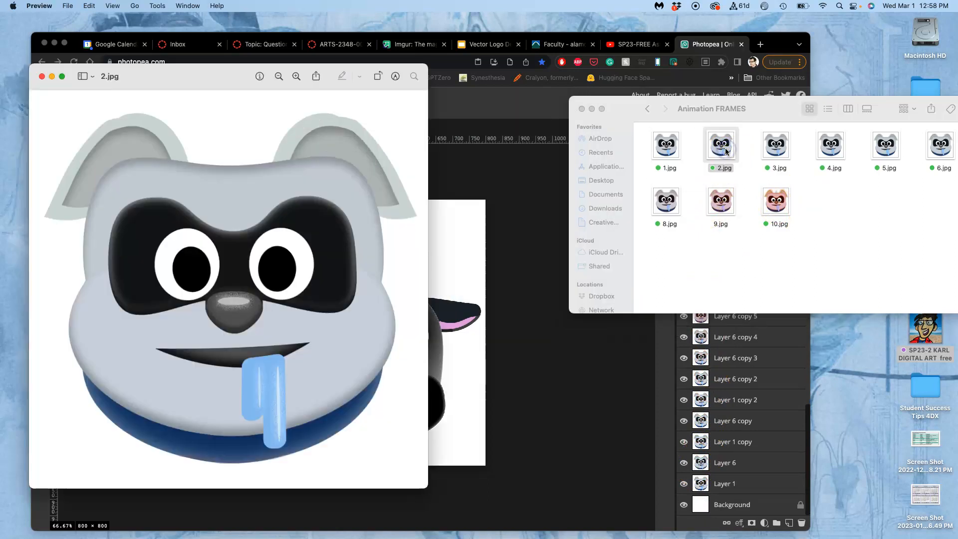
pyautogui.doubleClick(832, 147)
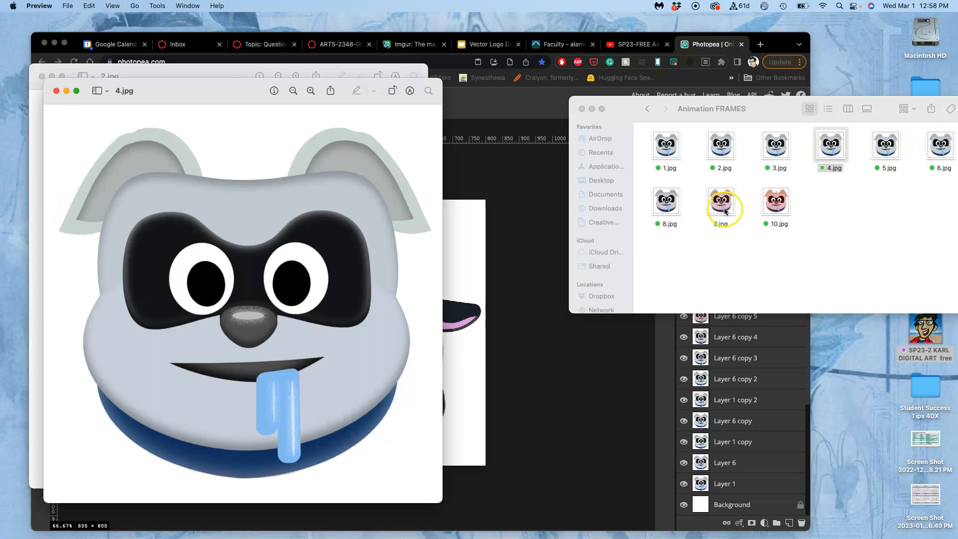
pyautogui.doubleClick(722, 202)
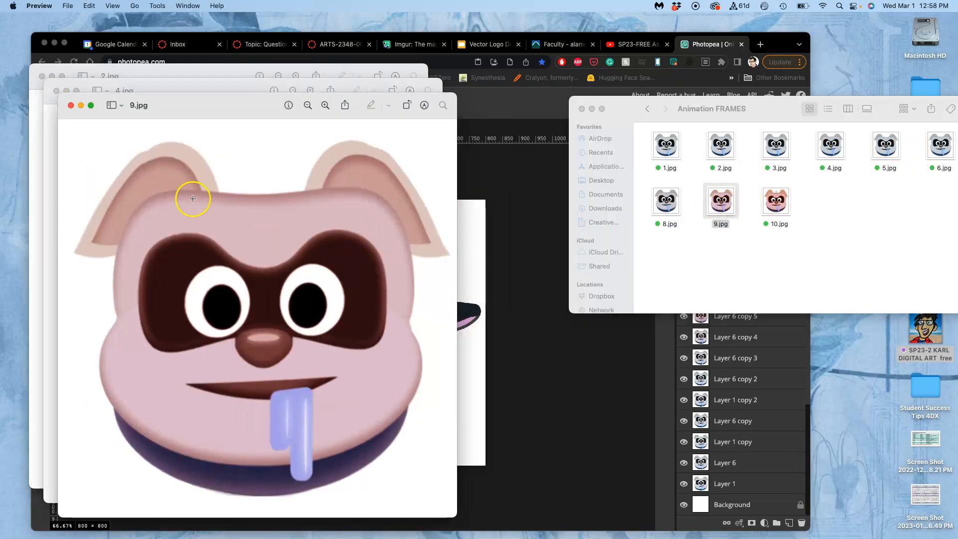
pyautogui.click(71, 106)
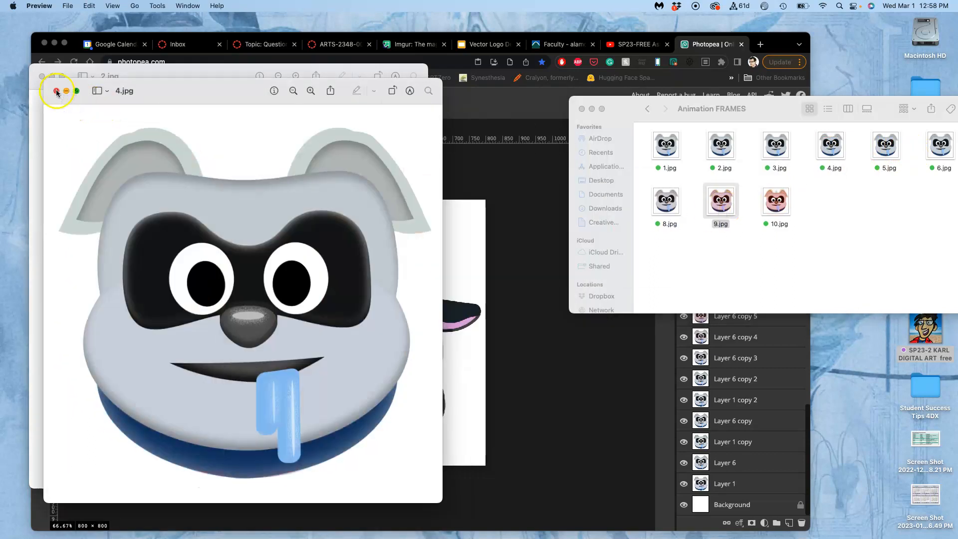
pyautogui.click(56, 91)
pyautogui.click(42, 77)
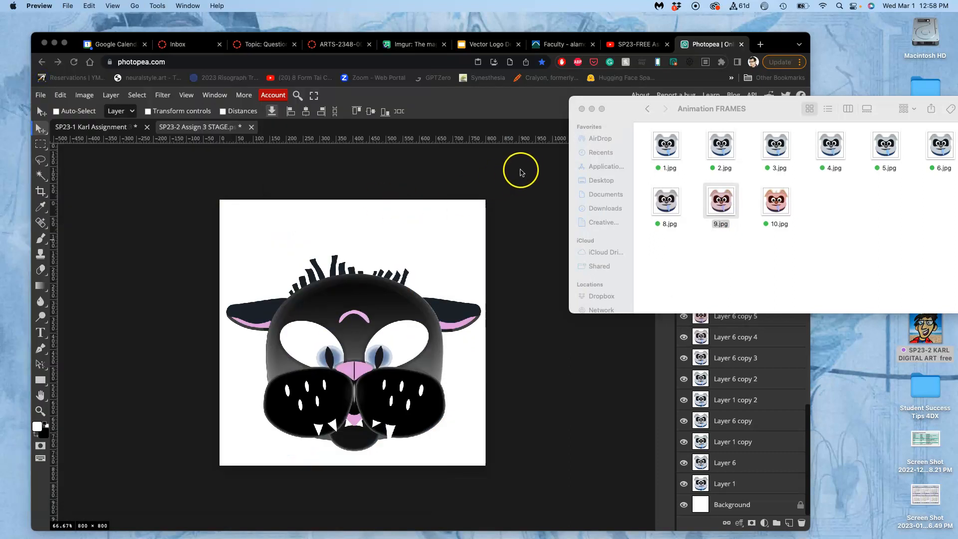
# Compare the lower frame layers of SP23-2 Assign 3 STAGE.psd with the numbered JPGs in the Animation FRAMES folder
pyautogui.click(550, 205)
pyautogui.scroll(3, 697, 392)
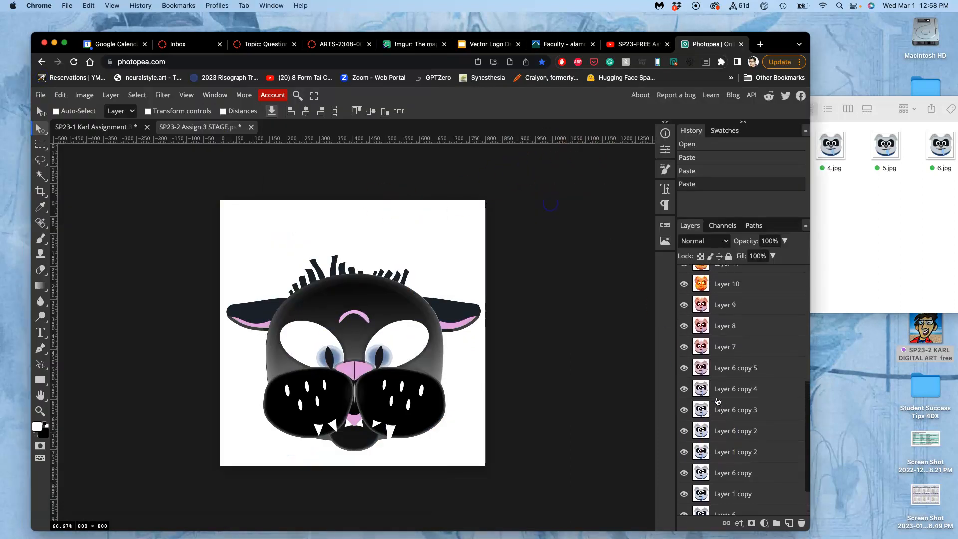
pyautogui.scroll(1, 718, 400)
pyautogui.click(719, 329)
pyautogui.scroll(-2, 717, 335)
pyautogui.click(901, 238)
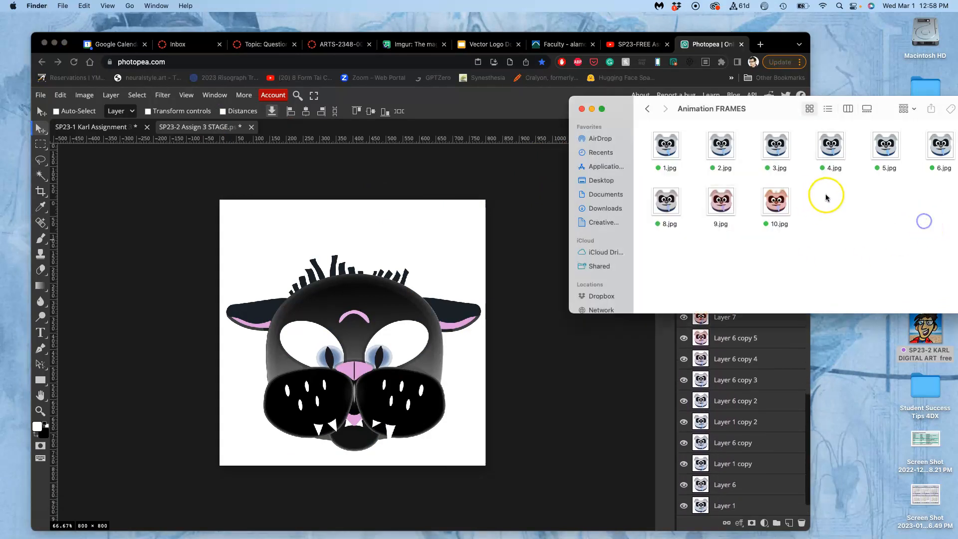
pyautogui.click(767, 437)
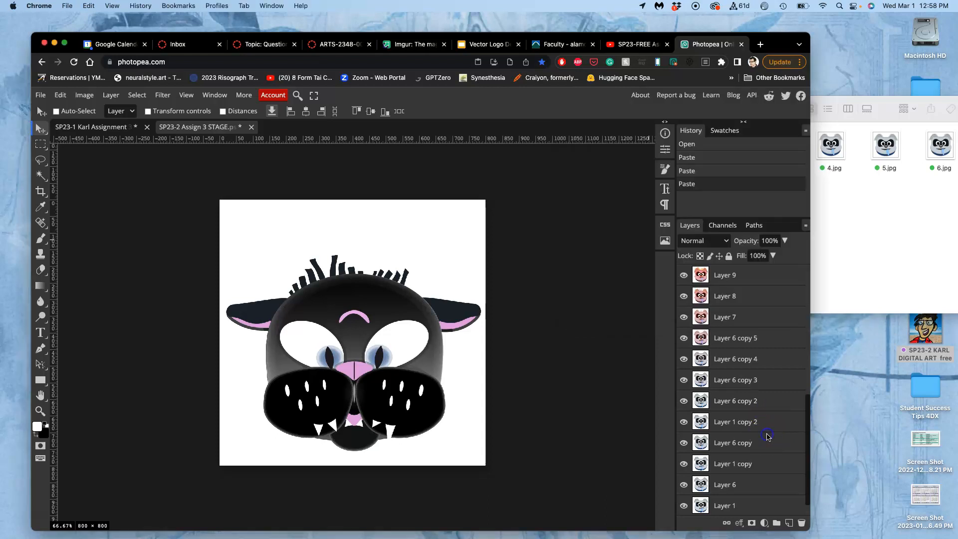
pyautogui.scroll(-1, 763, 433)
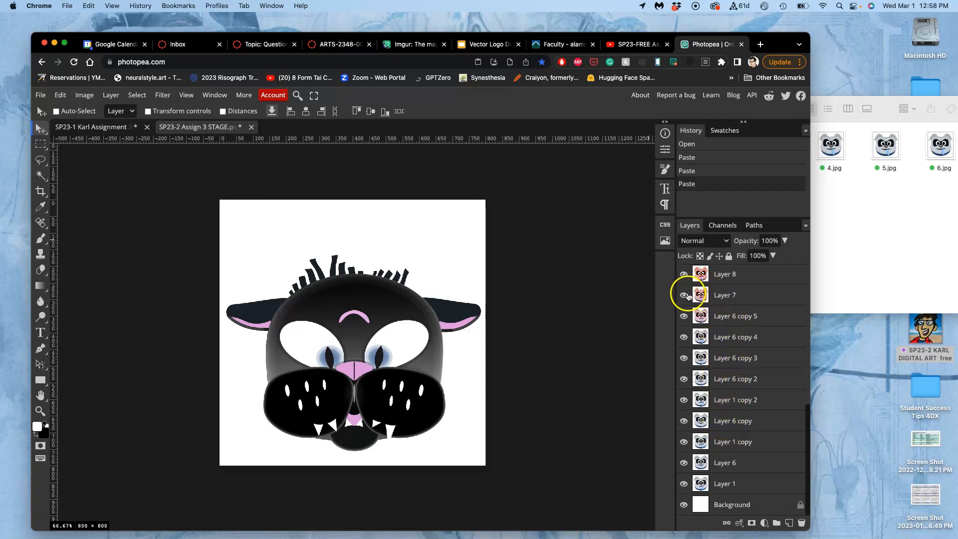
# Hide Layer 8 through Layer 13 in the stage document
pyautogui.click(684, 276)
pyautogui.scroll(5, 685, 300)
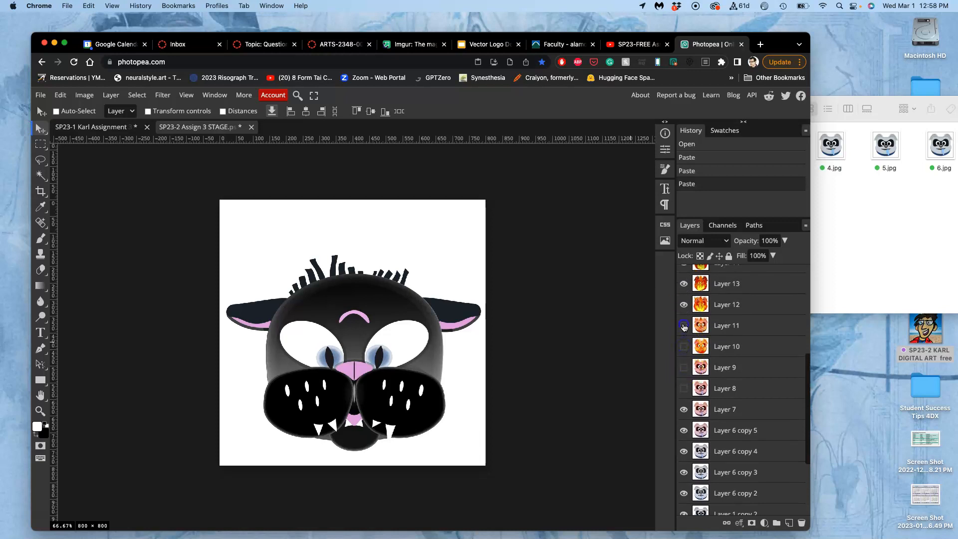
pyautogui.click(683, 284)
pyautogui.scroll(3, 684, 287)
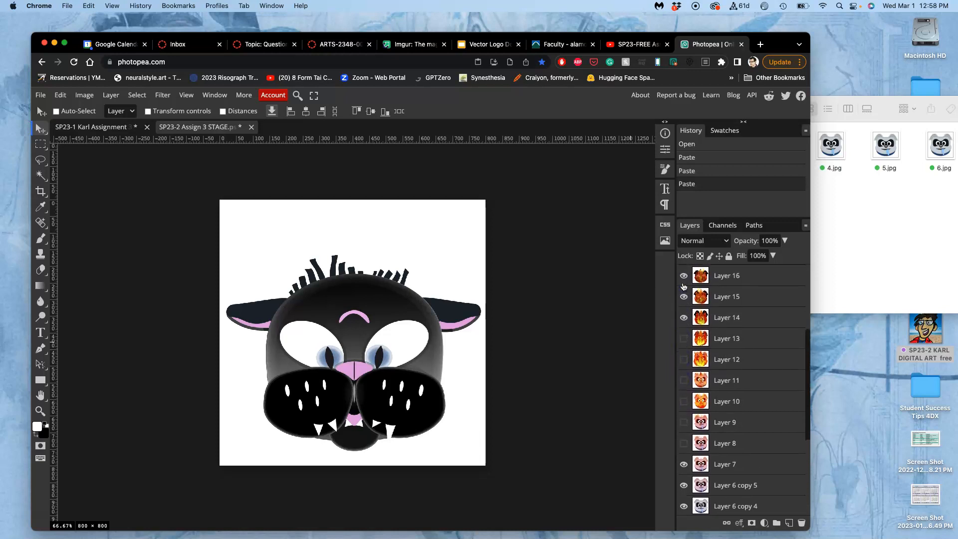
# View Layer 14 in isolation by hiding all other layers, and restore their previous visibility
pyautogui.keyDown('alt'); pyautogui.click(685, 317); pyautogui.keyUp('alt')
pyautogui.keyDown('alt'); pyautogui.click(684, 319); pyautogui.keyUp('alt')
pyautogui.keyDown('alt'); pyautogui.click(685, 318); pyautogui.keyUp('alt')
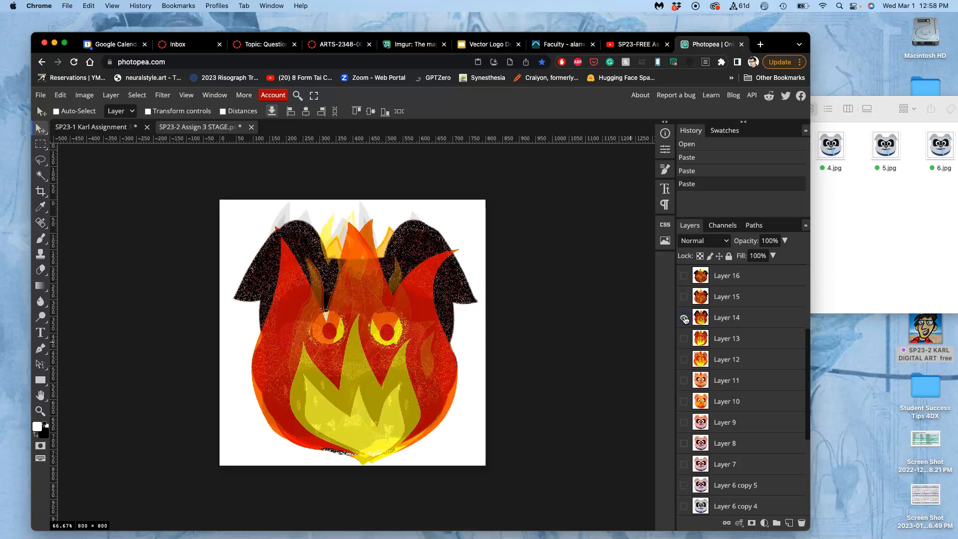
pyautogui.keyDown('alt'); pyautogui.click(684, 318); pyautogui.keyUp('alt')
# Hide Layer 14 through Layer 23 so that Layer 7 is the topmost visible frame
pyautogui.scroll(3, 685, 319)
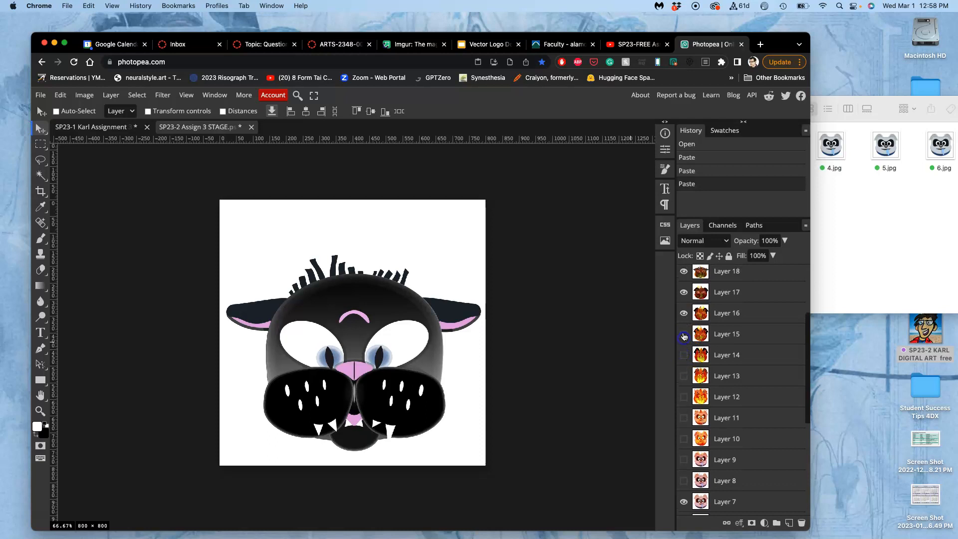
pyautogui.scroll(5, 683, 277)
pyautogui.click(684, 277)
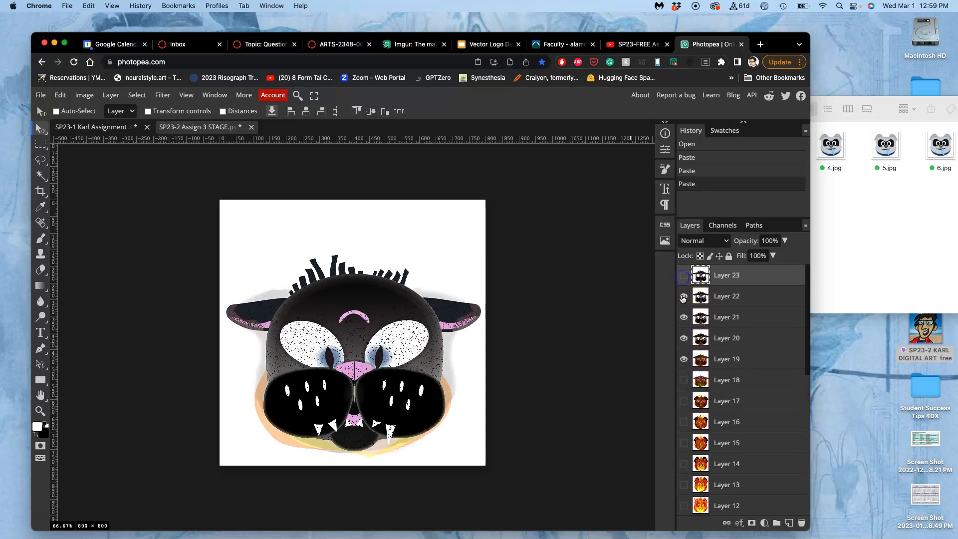
pyautogui.click(684, 298)
pyautogui.click(684, 317)
pyautogui.click(683, 340)
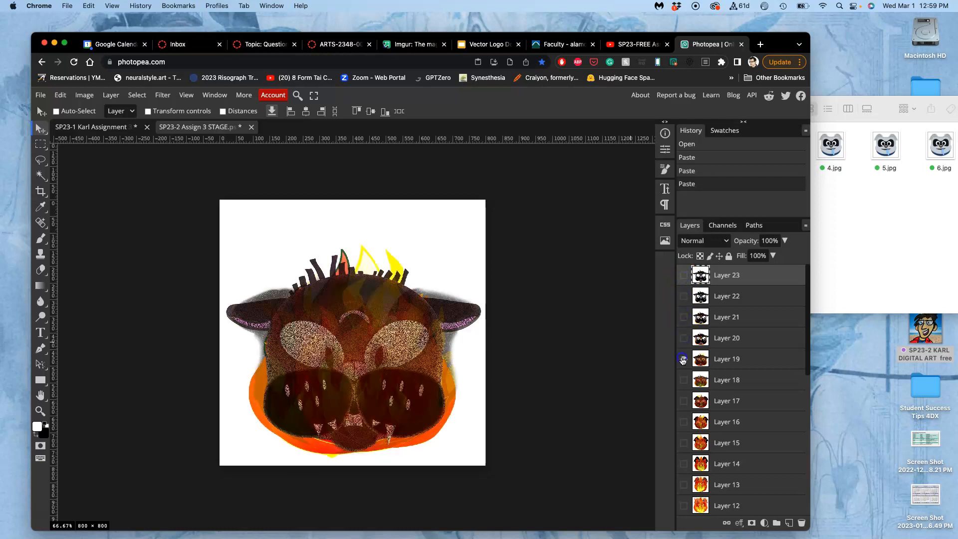
pyautogui.click(683, 359)
# Select Layer 7 and compare its artwork with the exported frame 10.jpg, closing the preview when done
pyautogui.scroll(-10, 694, 384)
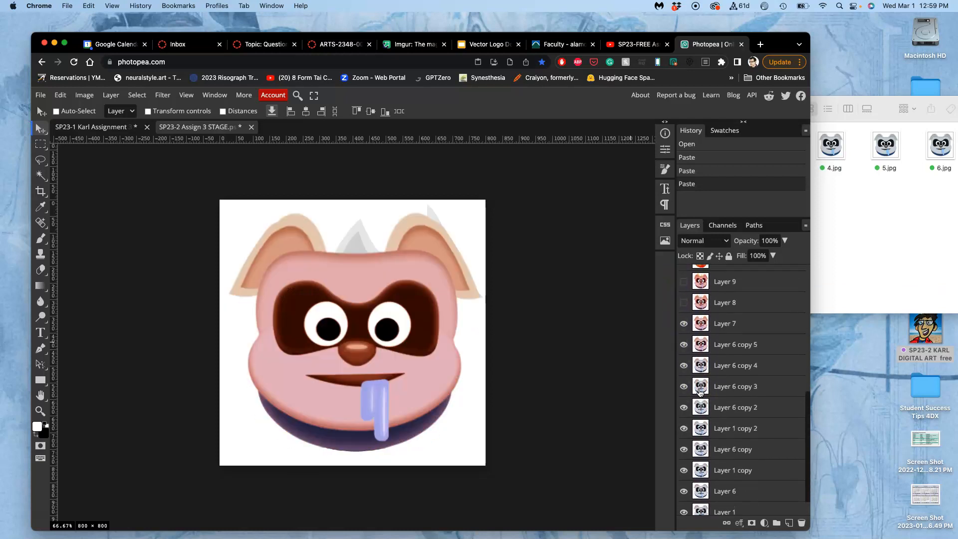
pyautogui.click(723, 324)
pyautogui.click(834, 253)
pyautogui.doubleClick(786, 226)
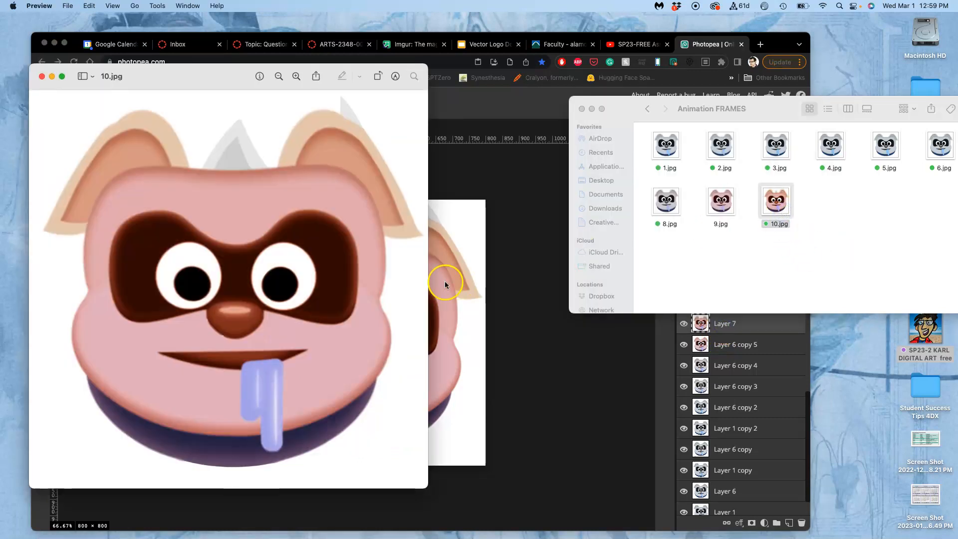
pyautogui.moveTo(220, 79); pyautogui.dragTo(338, 75)
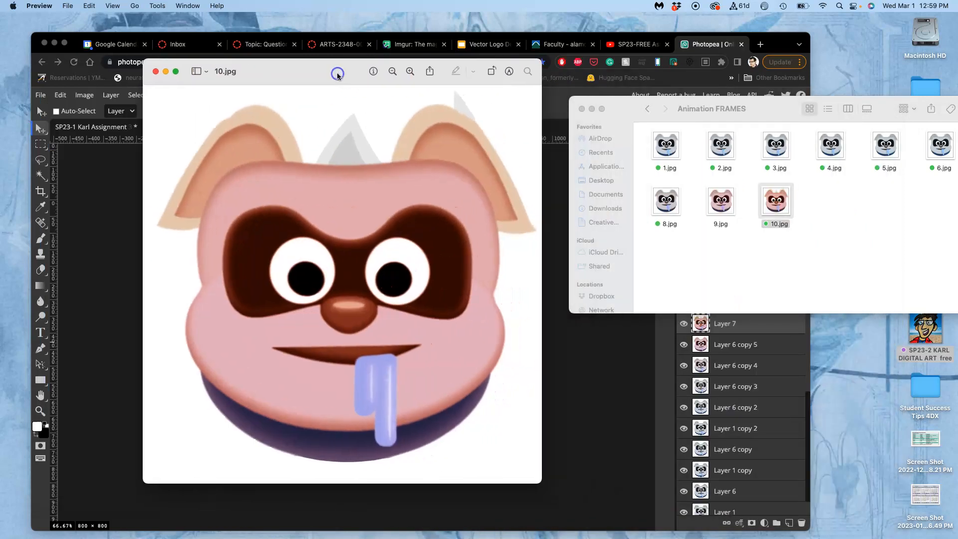
pyautogui.click(156, 72)
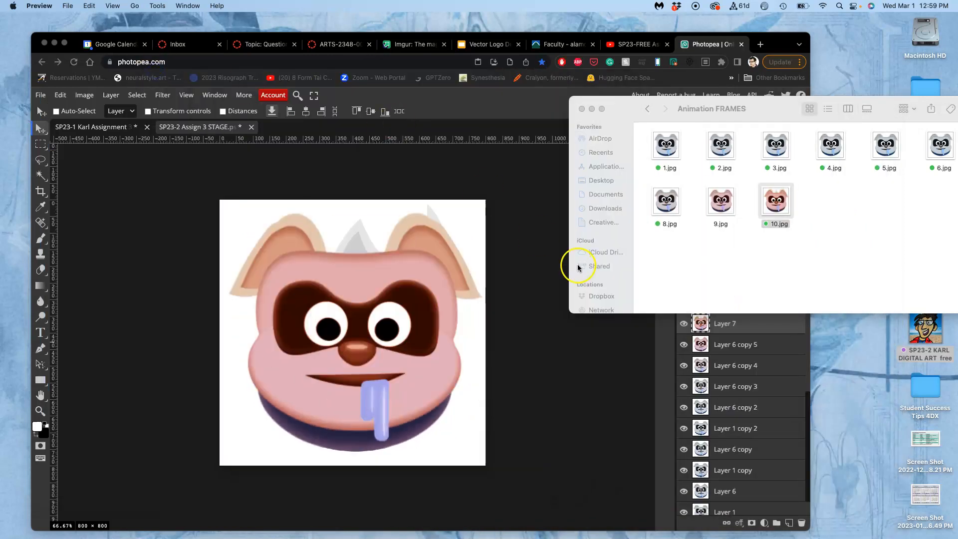
# Make Layer 8 visible above Layer 7 in the stage document, comparing the artwork with it shown and hidden
pyautogui.click(631, 360)
pyautogui.click(684, 303)
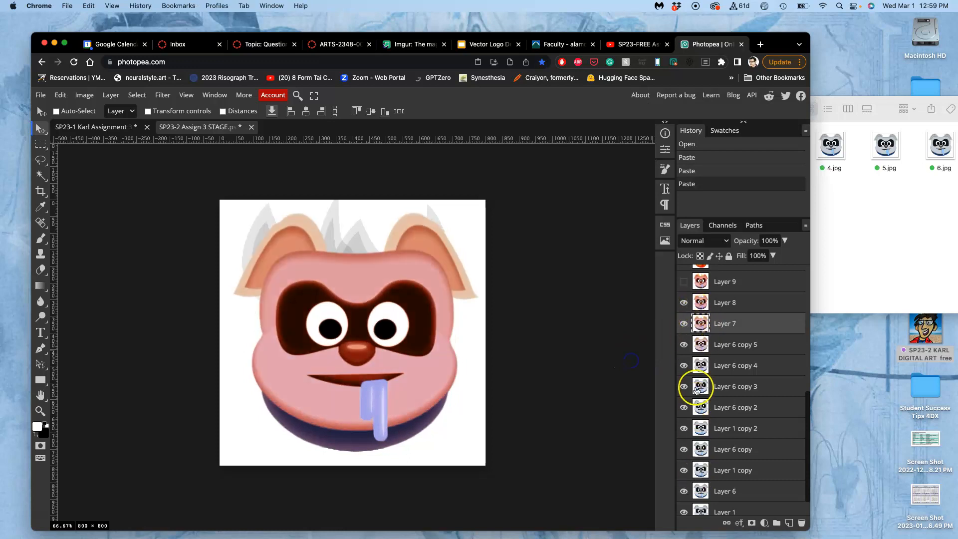
pyautogui.click(684, 303)
pyautogui.click(683, 303)
pyautogui.click(406, 219)
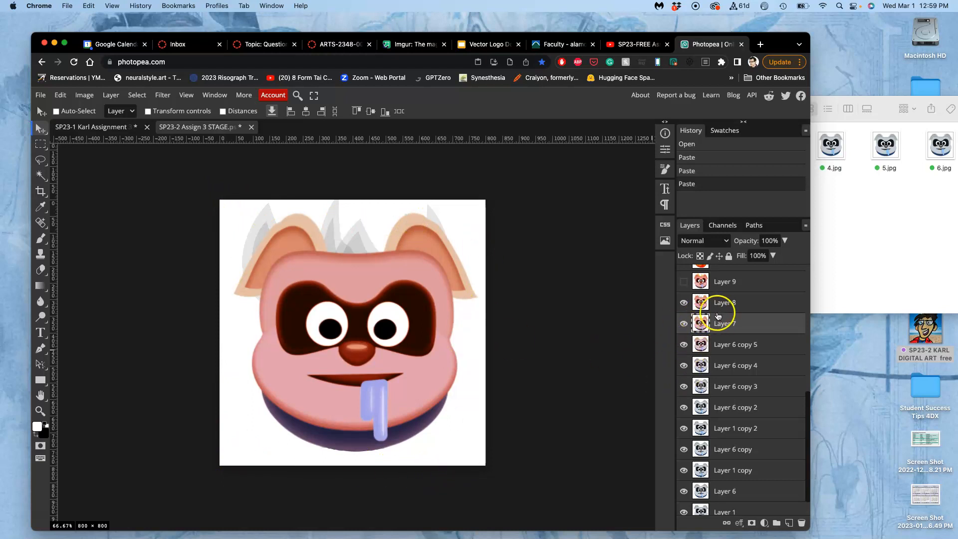
# View the assets document, return to the stage document, and select Layer 8 as the next frame
pyautogui.click(113, 126)
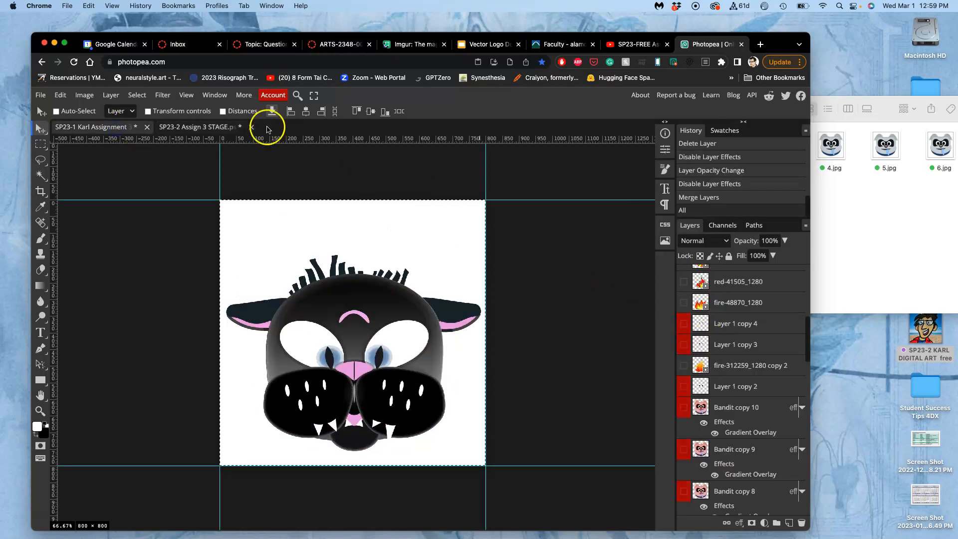
pyautogui.click(216, 128)
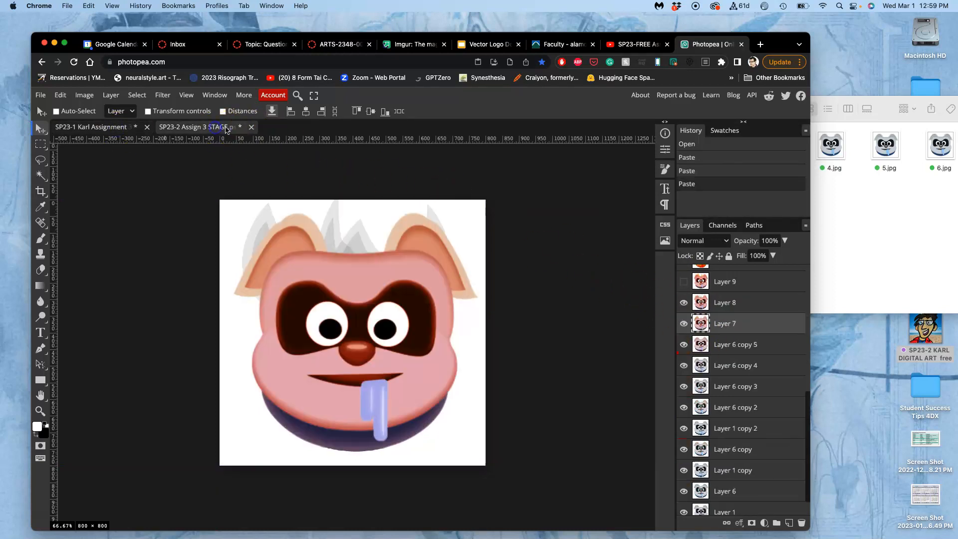
pyautogui.click(715, 303)
pyautogui.click(878, 222)
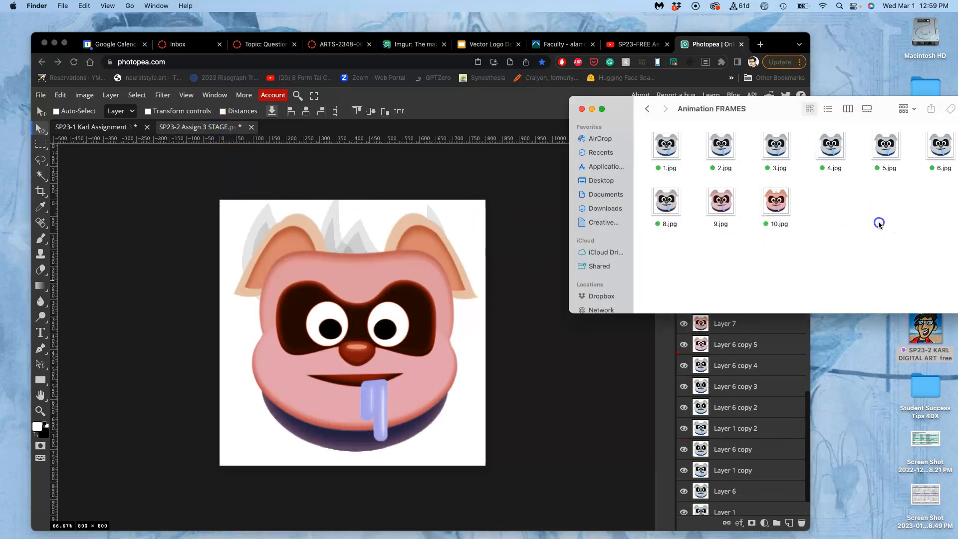
pyautogui.click(506, 207)
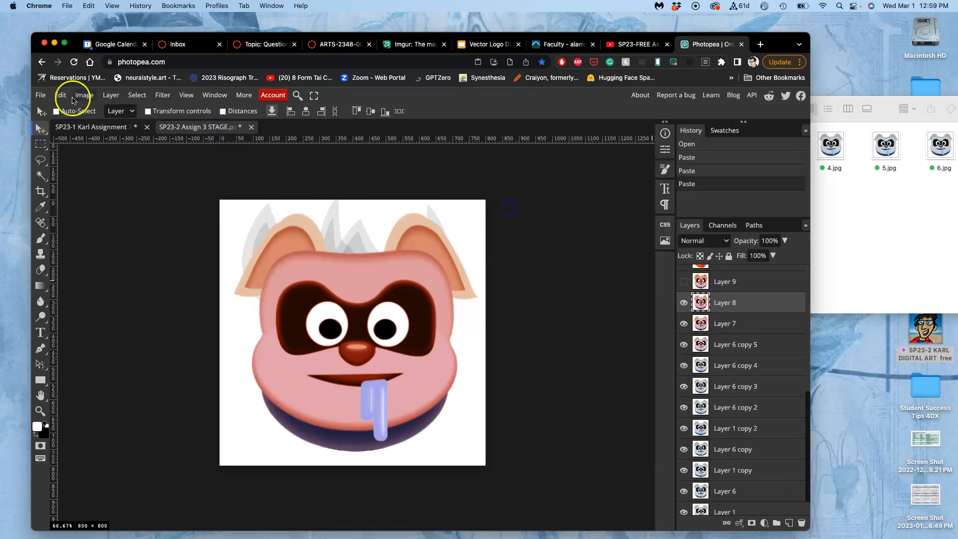
# Save the stage document and allow the changes to SP23-2 Assign 3 STAGE.psd
pyautogui.click(42, 94)
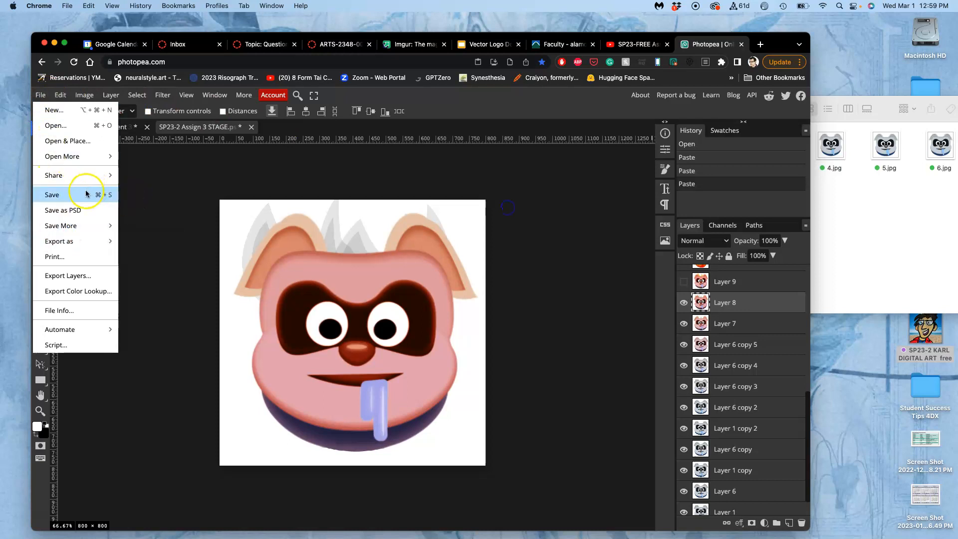
pyautogui.click(72, 198)
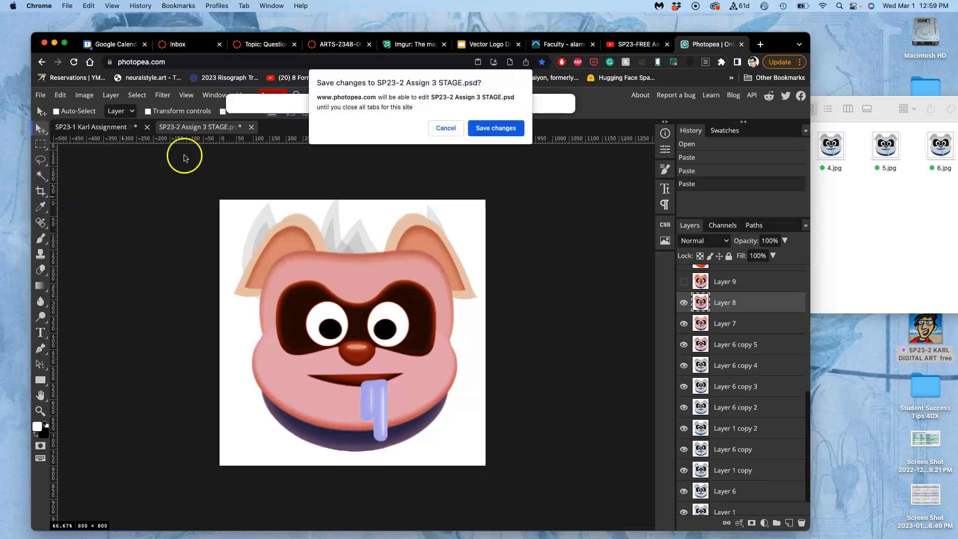
pyautogui.click(513, 130)
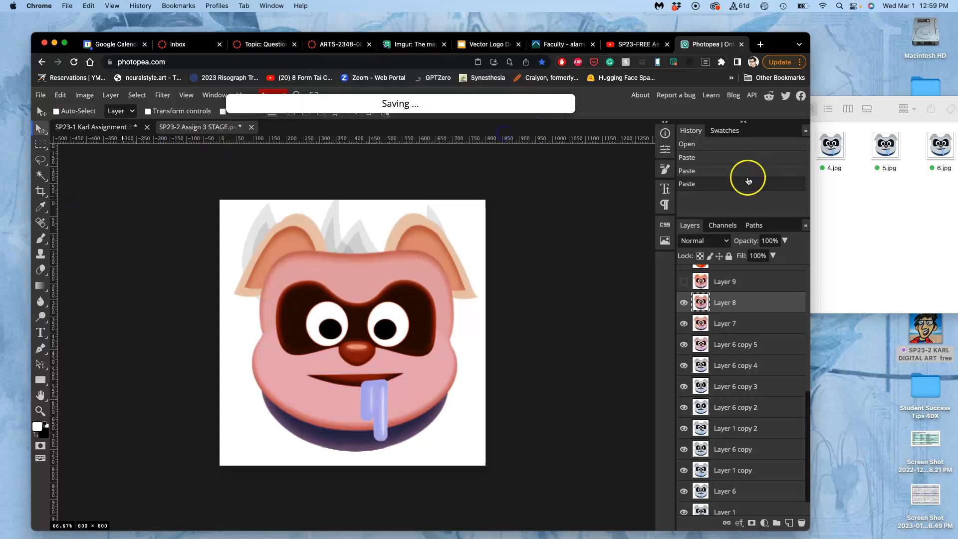
# Check SP23-2 Assign 3 STAGE.psd in the Assign #3 folder, reopen the Animation FRAMES folder, and return to Photopea
pyautogui.click(853, 207)
pyautogui.click(647, 110)
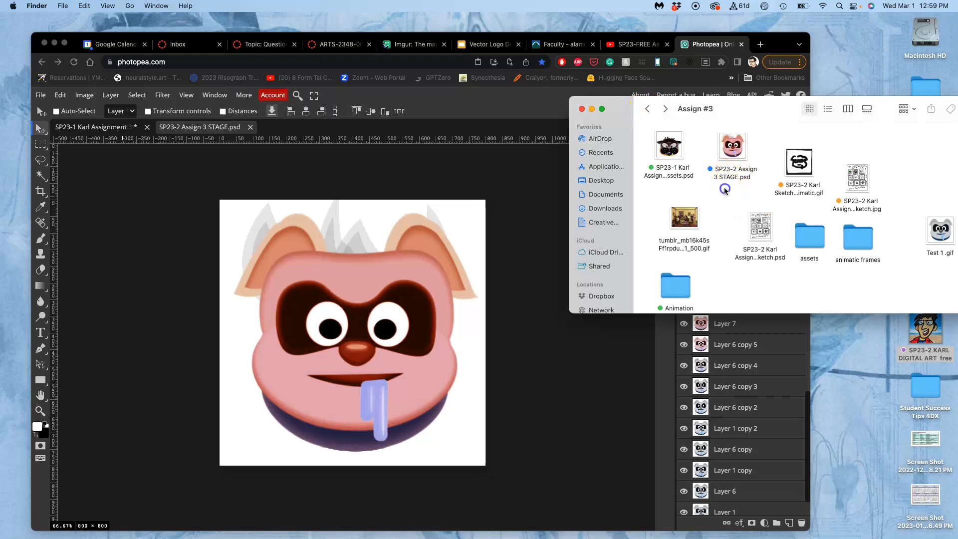
pyautogui.click(733, 144)
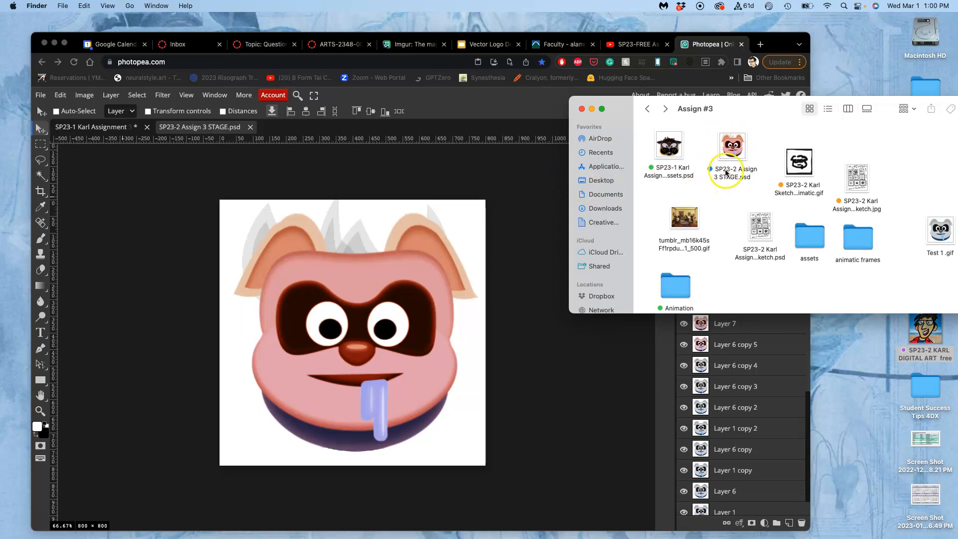
pyautogui.click(529, 204)
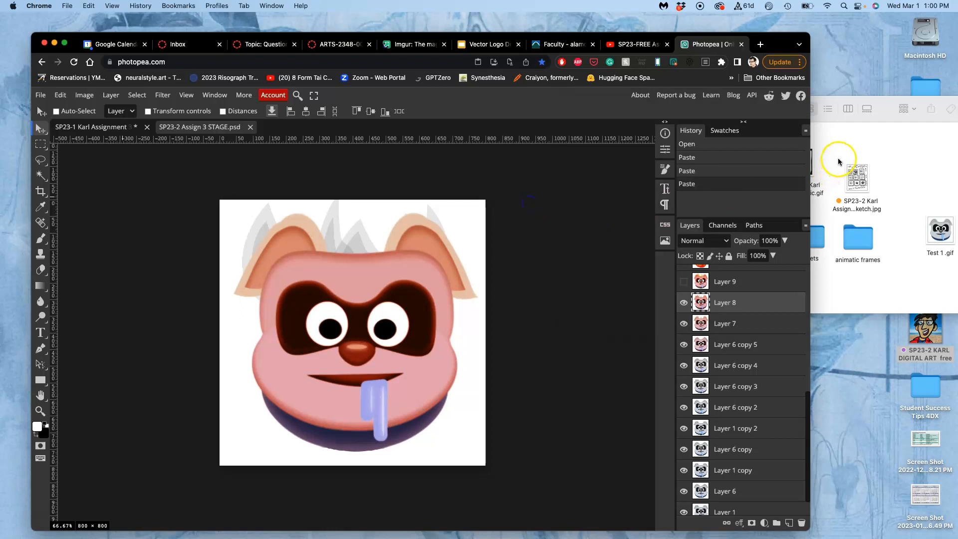
pyautogui.click(836, 179)
pyautogui.click(677, 275)
pyautogui.click(547, 258)
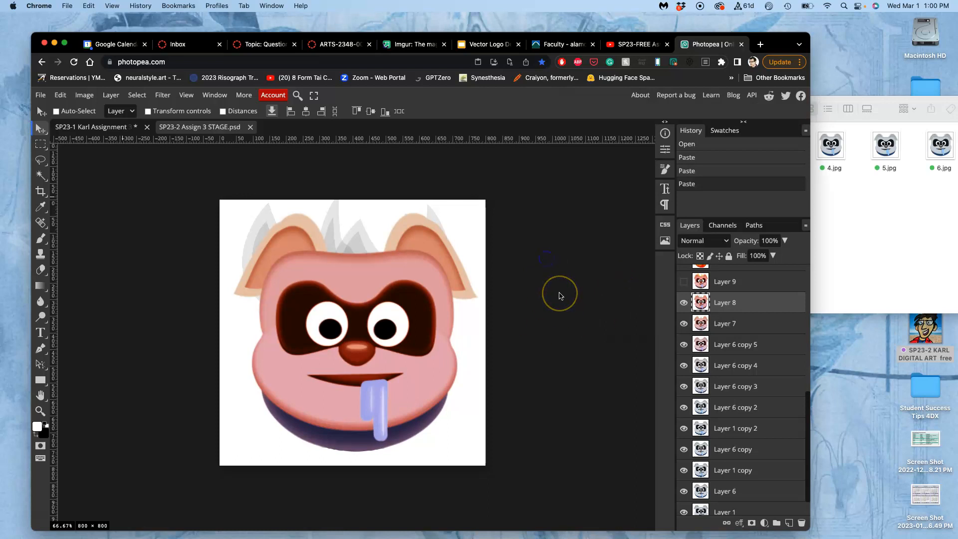
# Export the frame with Layer 8 as the topmost visible layer as a JPG named 11, and dismiss the ad-blocker notice
pyautogui.click(684, 303)
pyautogui.click(684, 304)
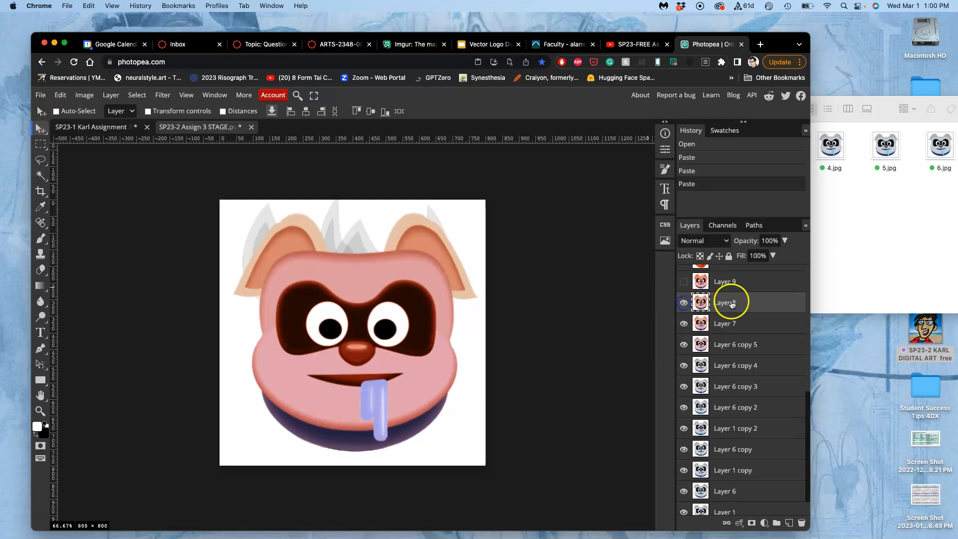
pyautogui.click(42, 95)
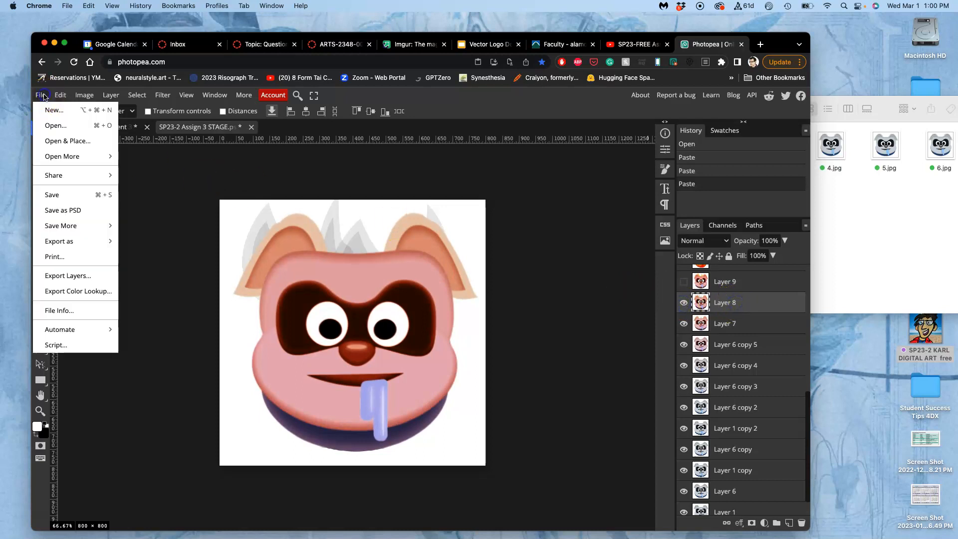
pyautogui.moveTo(74, 241)
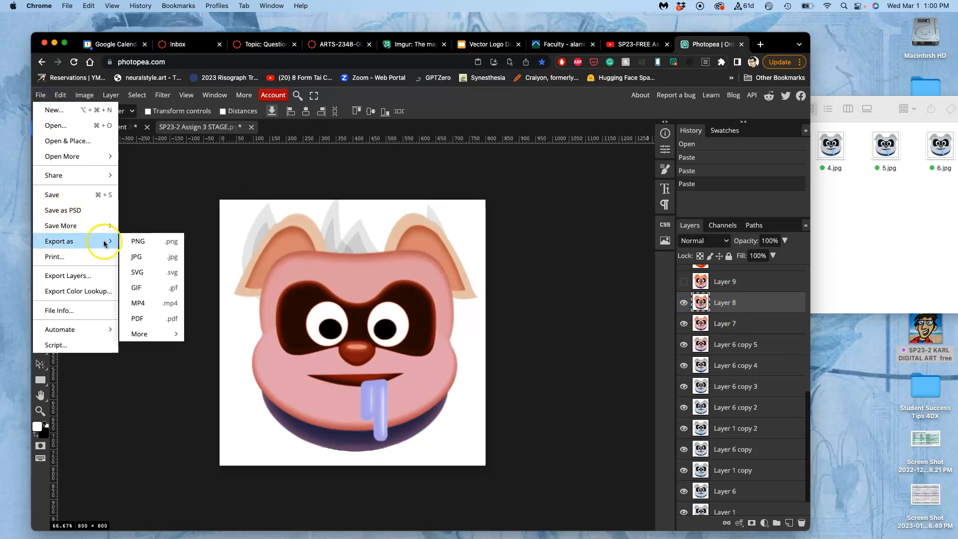
pyautogui.click(139, 255)
pyautogui.tripleClick(397, 207)
pyautogui.write('11')
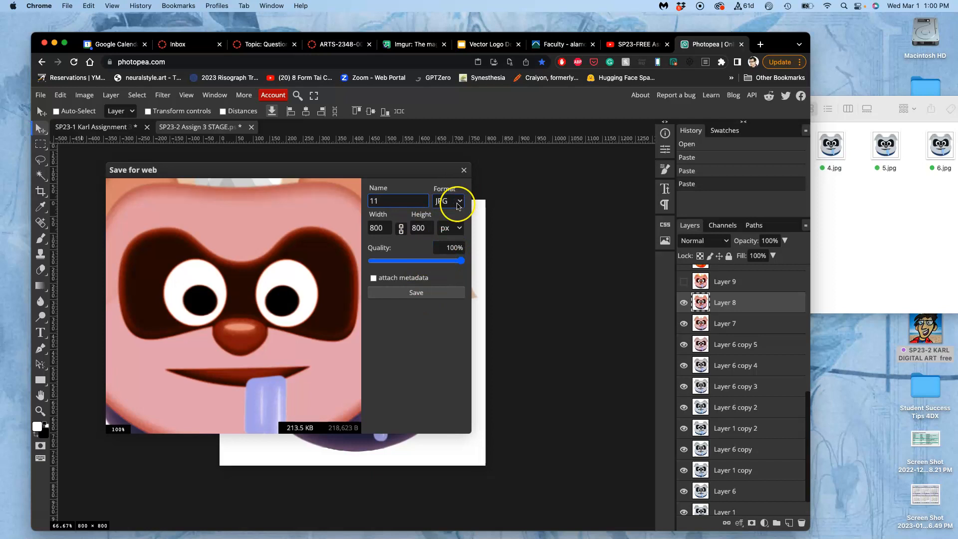
pyautogui.click(417, 294)
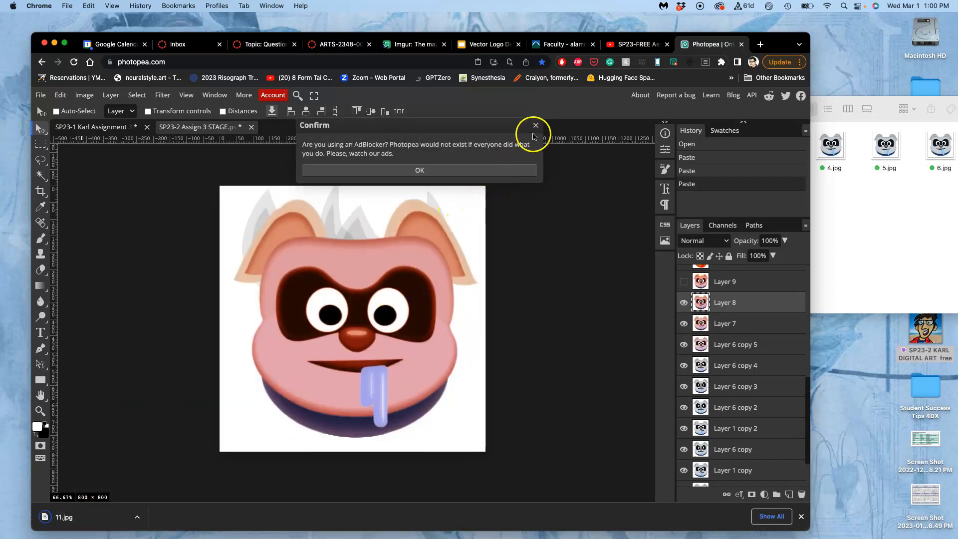
pyautogui.click(425, 172)
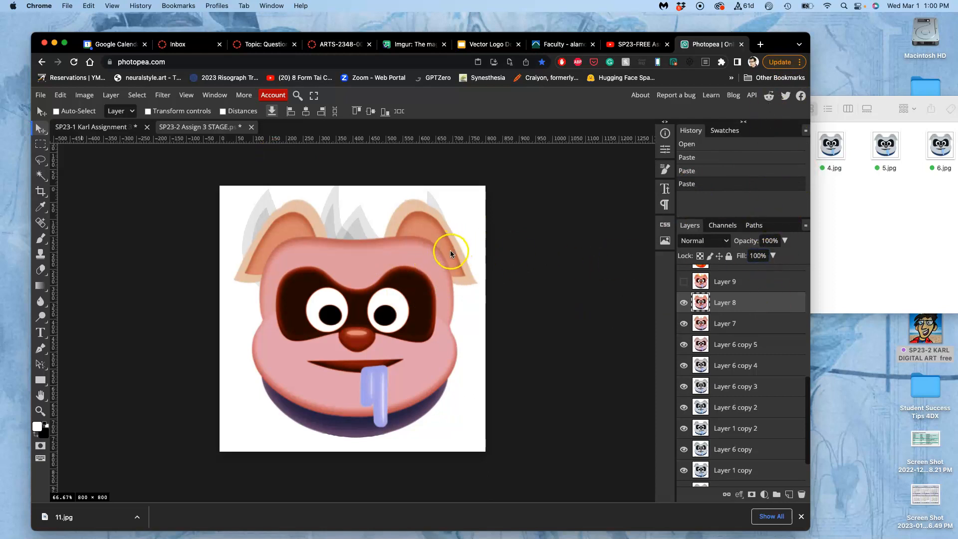
# Show and select Layer 9, and open the JPG export settings with the file name ready for replacement
pyautogui.click(684, 281)
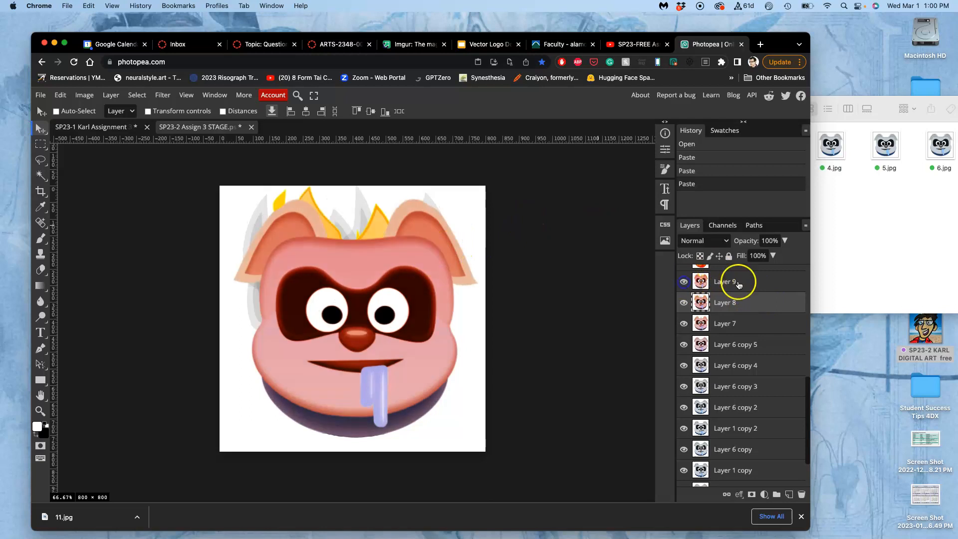
pyautogui.click(752, 282)
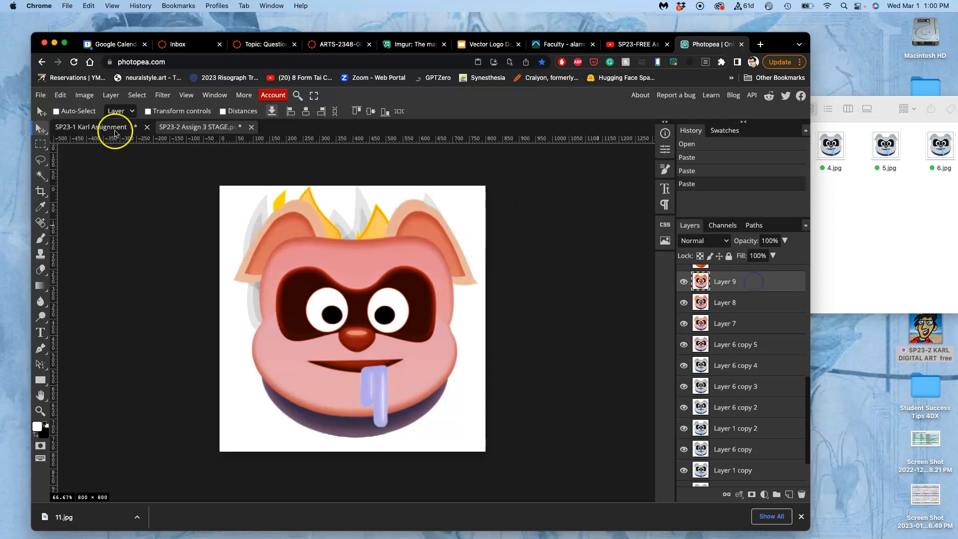
pyautogui.click(41, 95)
pyautogui.click(71, 196)
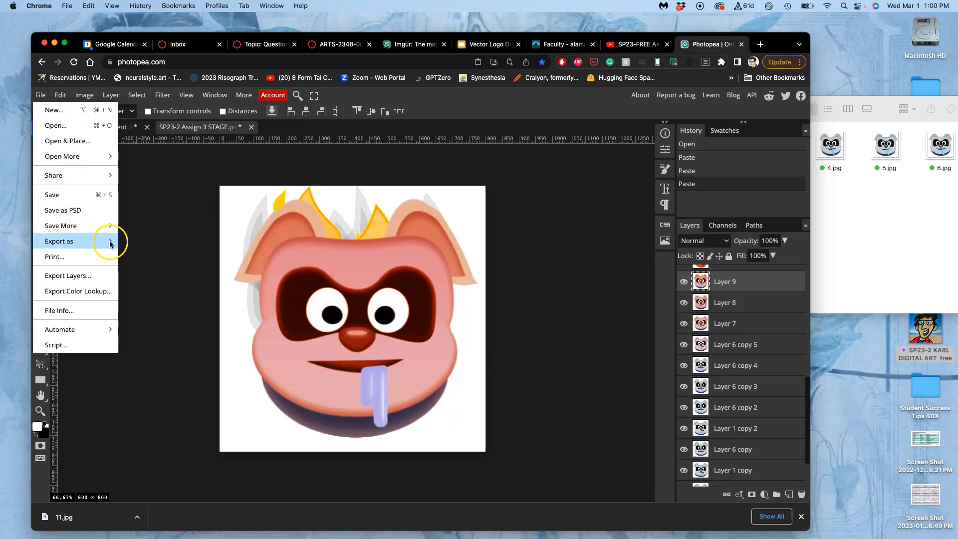
pyautogui.moveTo(111, 244)
pyautogui.click(133, 257)
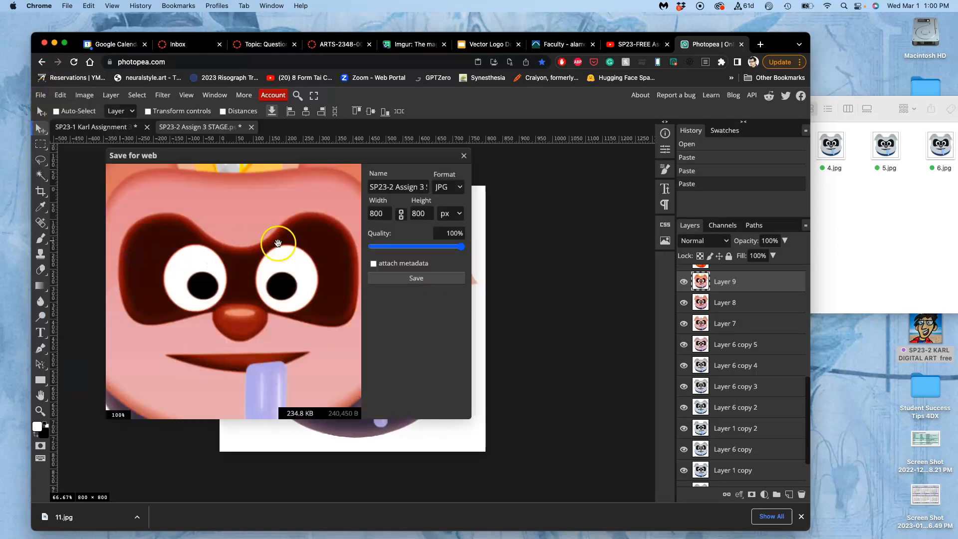
pyautogui.click(386, 192)
pyautogui.tripleClick(385, 192)
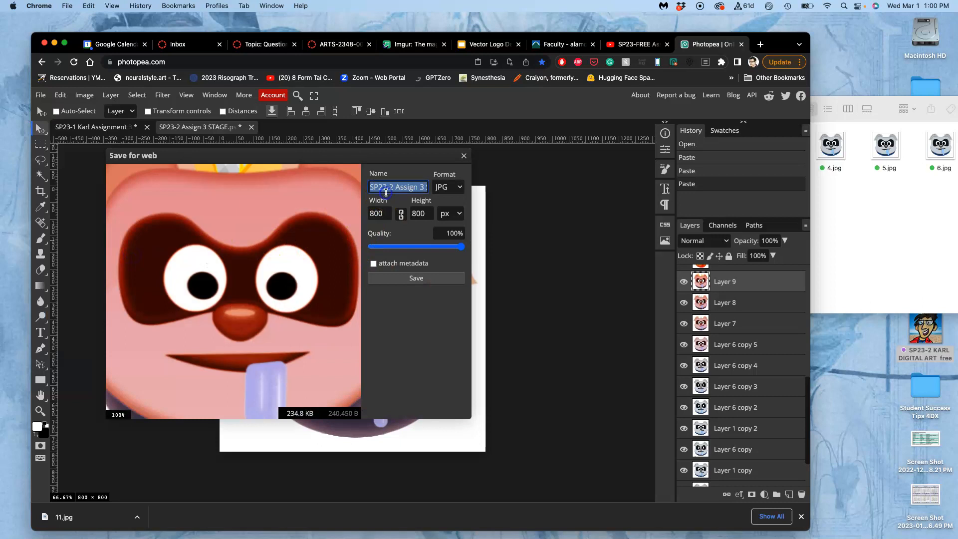
# Open the Downloads folder in Finder and arrange it beside the Animation FRAMES window and a smaller browser window
pyautogui.click(829, 206)
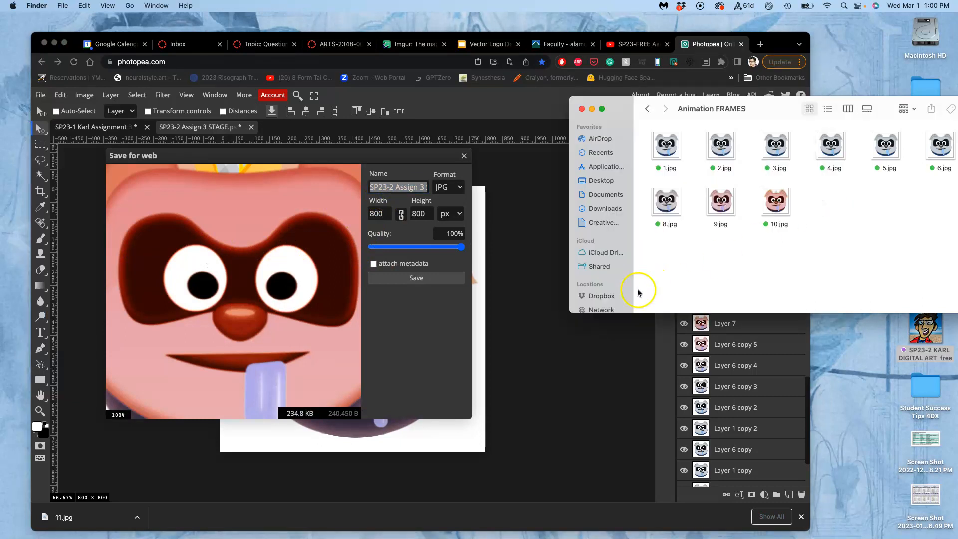
pyautogui.moveTo(571, 311); pyautogui.dragTo(719, 360)
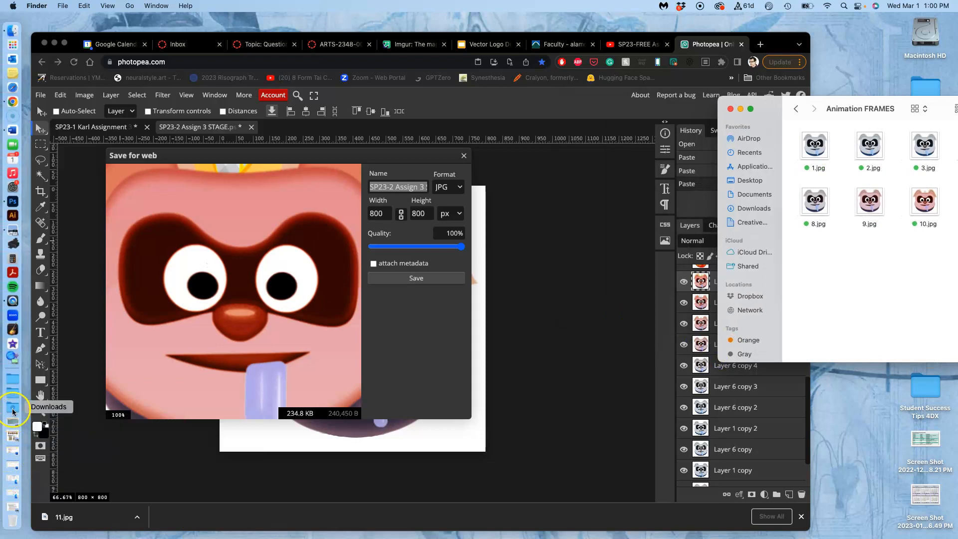
pyautogui.click(12, 410)
pyautogui.click(207, 473)
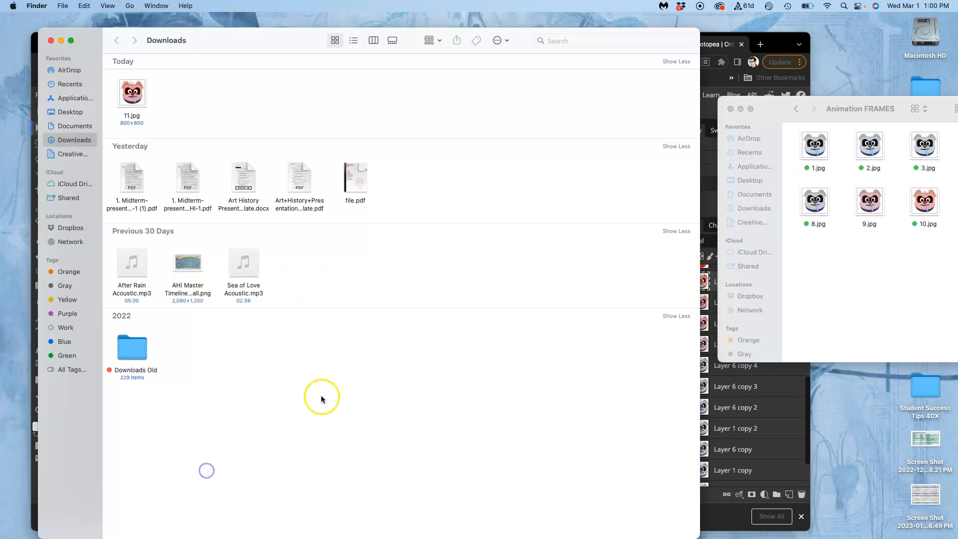
pyautogui.moveTo(259, 41); pyautogui.dragTo(532, 435)
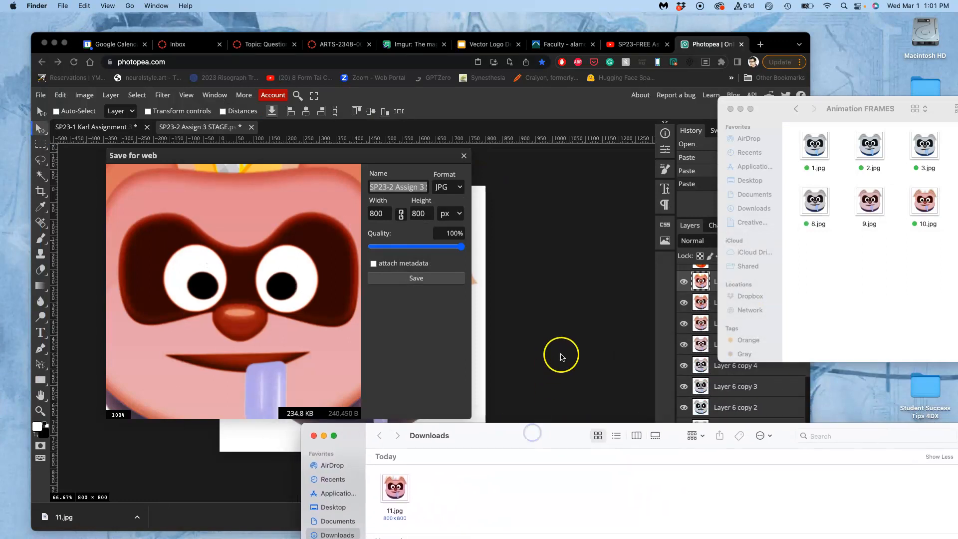
pyautogui.click(781, 43)
pyautogui.moveTo(754, 479); pyautogui.dragTo(739, 461)
# Name the Layer 9 frame 12, save it as a JPG, and dismiss the ad-blocker notice
pyautogui.write('12')
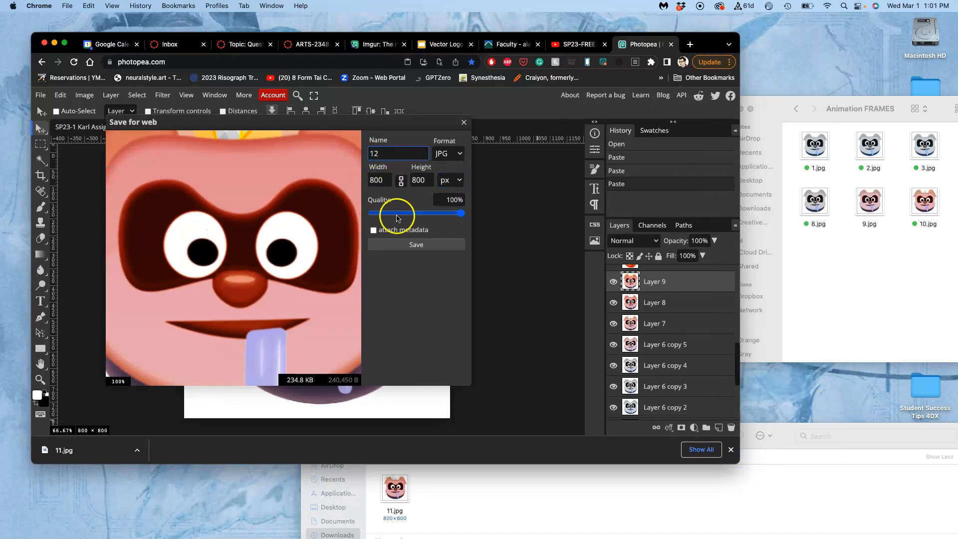
pyautogui.click(406, 244)
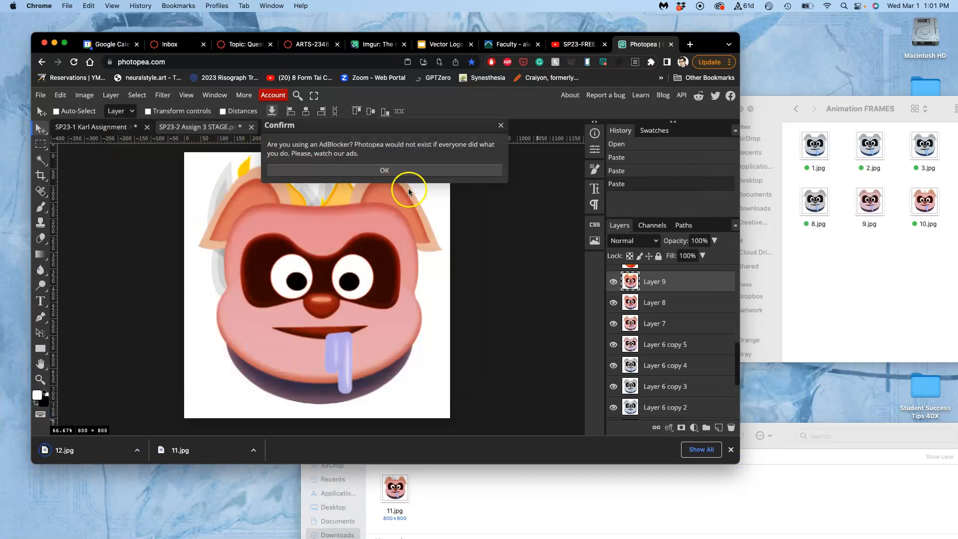
pyautogui.click(438, 170)
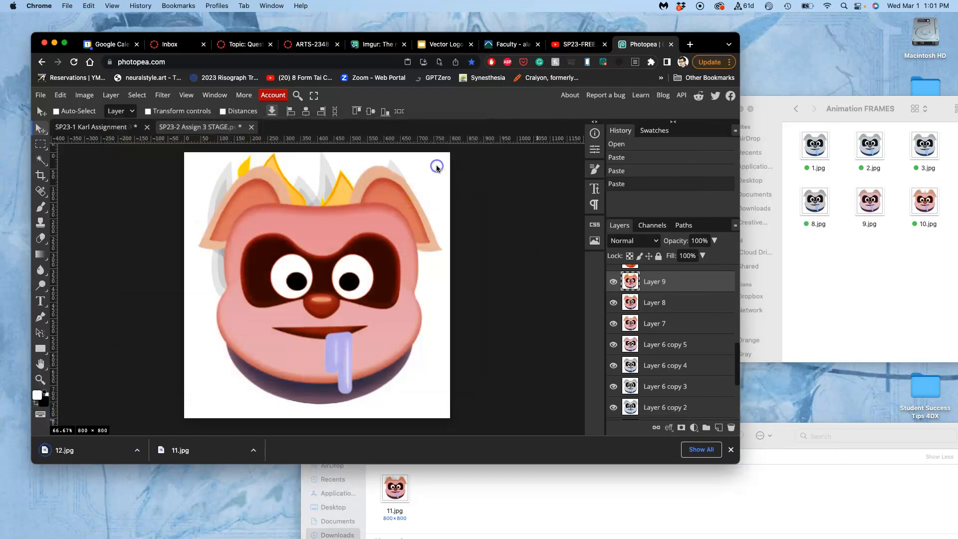
# Show and select Layer 10, export the frame as a JPG named 13, and dismiss the ad-blocker notice
pyautogui.scroll(2, 615, 294)
pyautogui.click(614, 299)
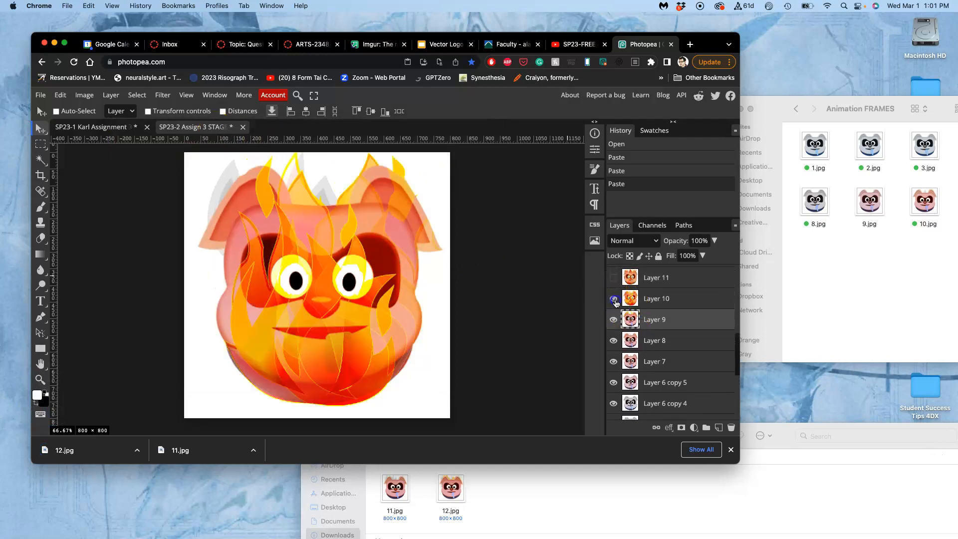
pyautogui.click(646, 300)
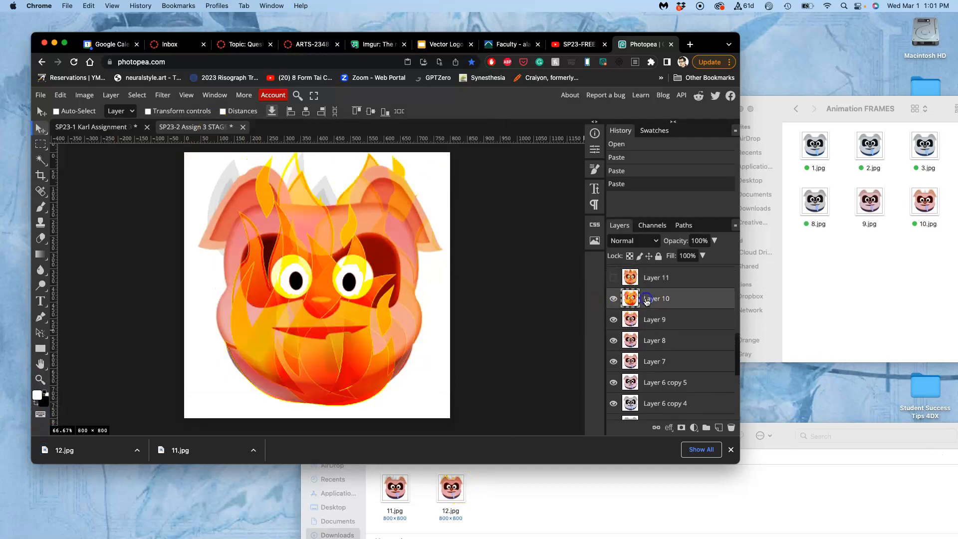
pyautogui.click(40, 94)
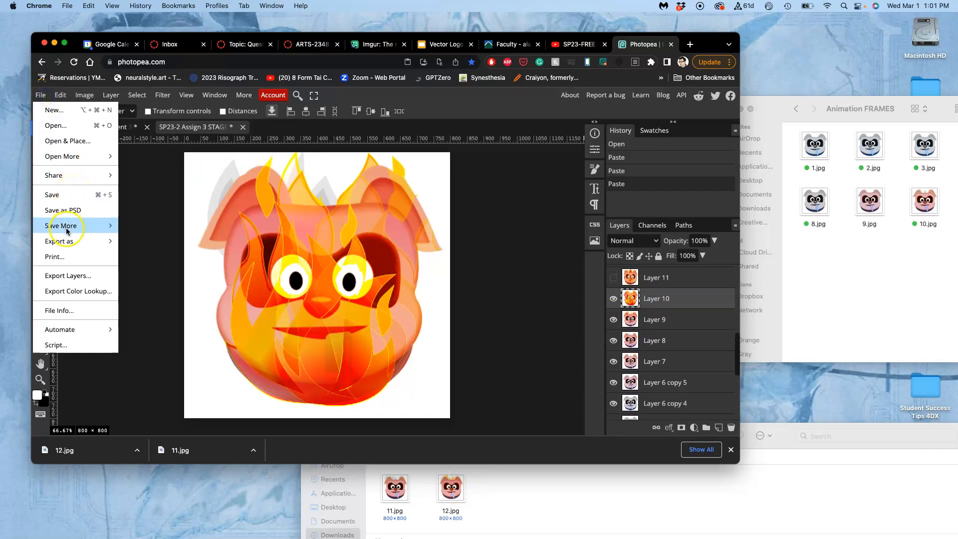
pyautogui.moveTo(112, 241)
pyautogui.click(131, 256)
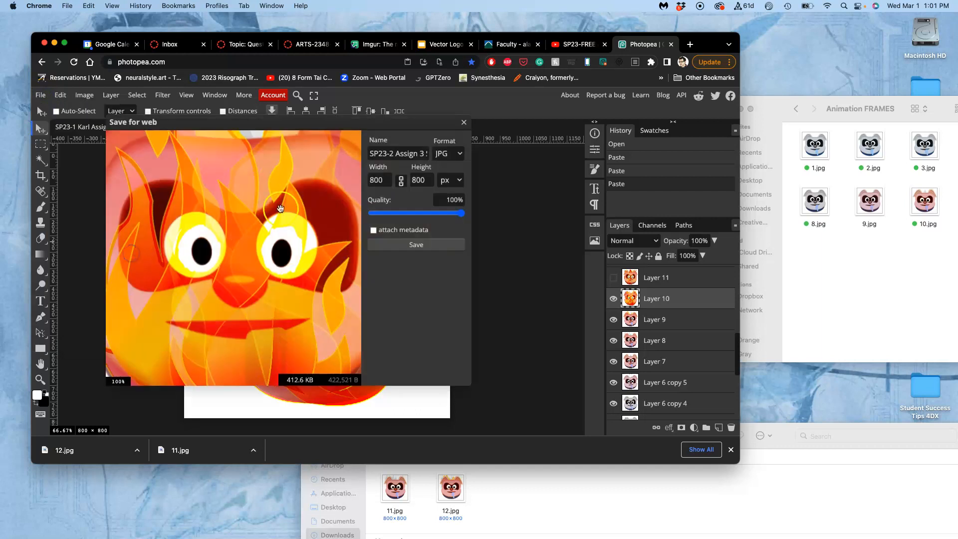
pyautogui.click(401, 155)
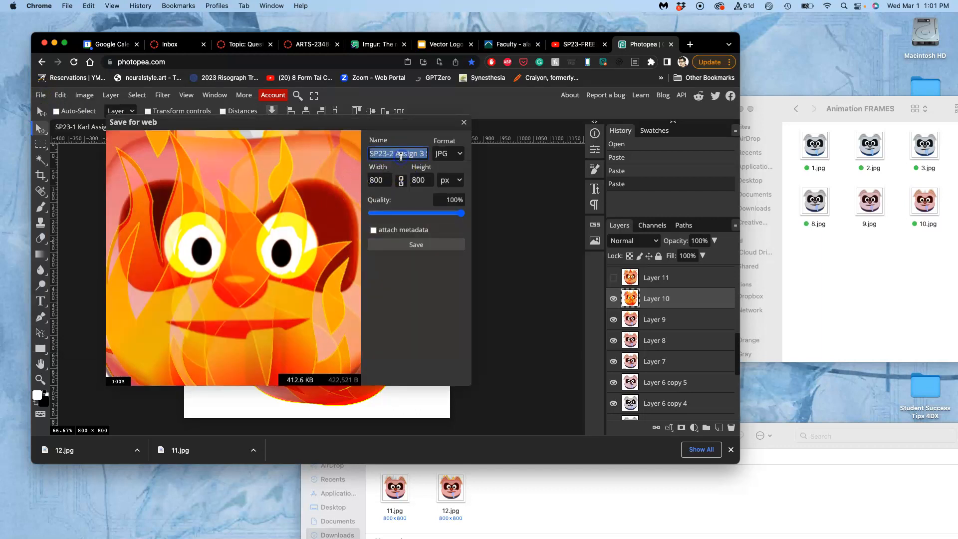
pyautogui.write('13')
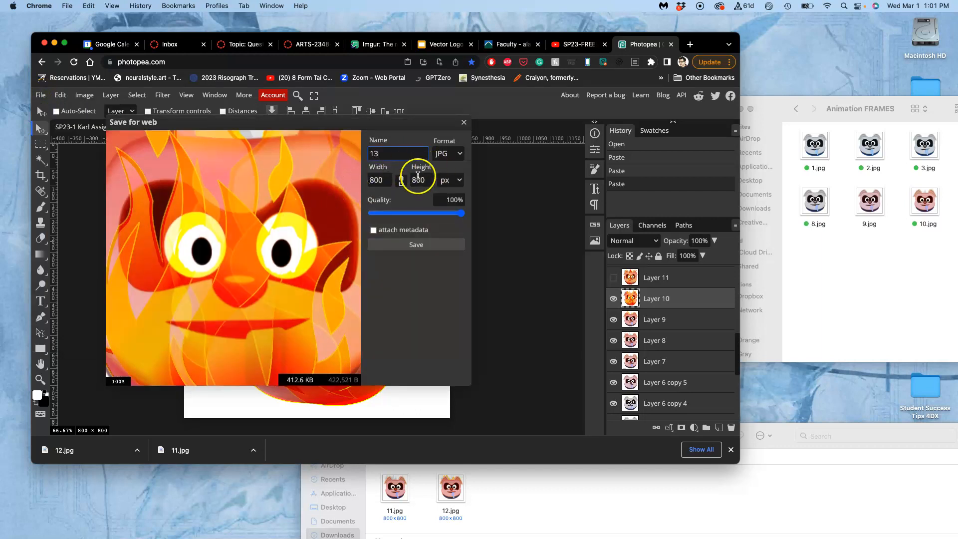
pyautogui.click(422, 246)
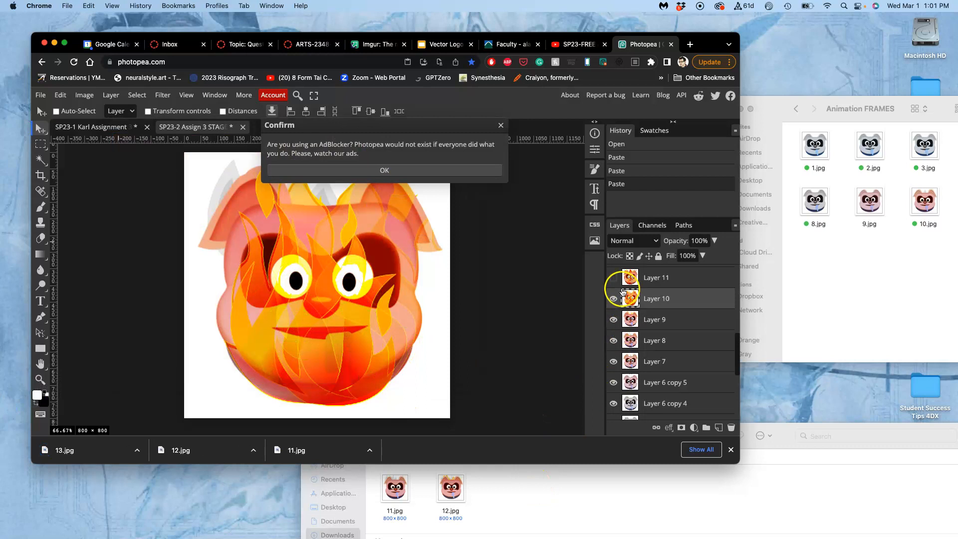
pyautogui.click(391, 170)
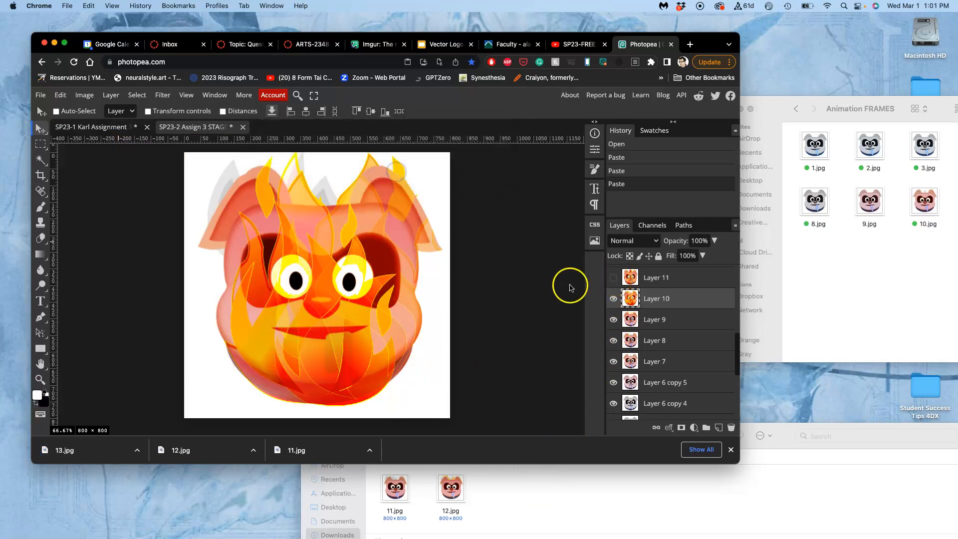
# Show and select Layer 11, save the frame as a JPG named 14, and close the ad-blocker notice
pyautogui.click(614, 278)
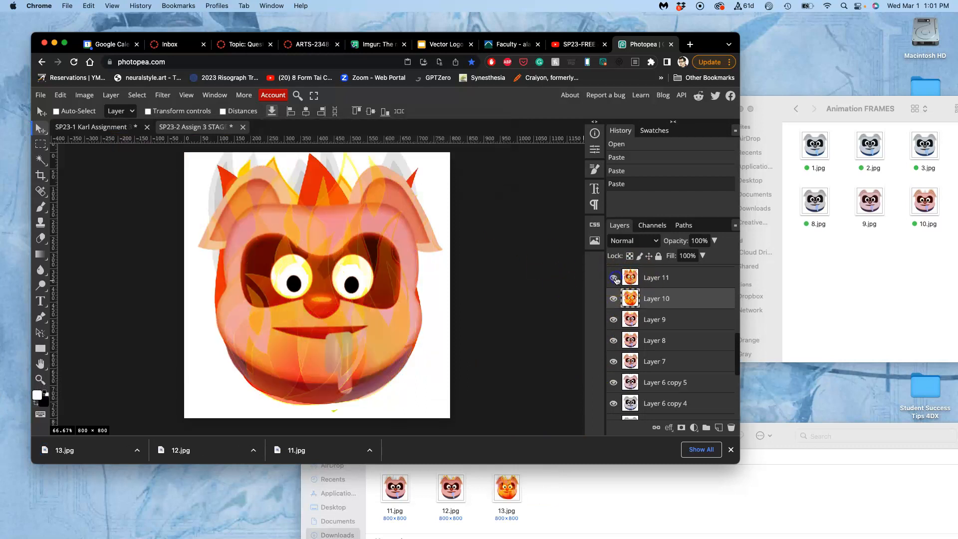
pyautogui.click(665, 281)
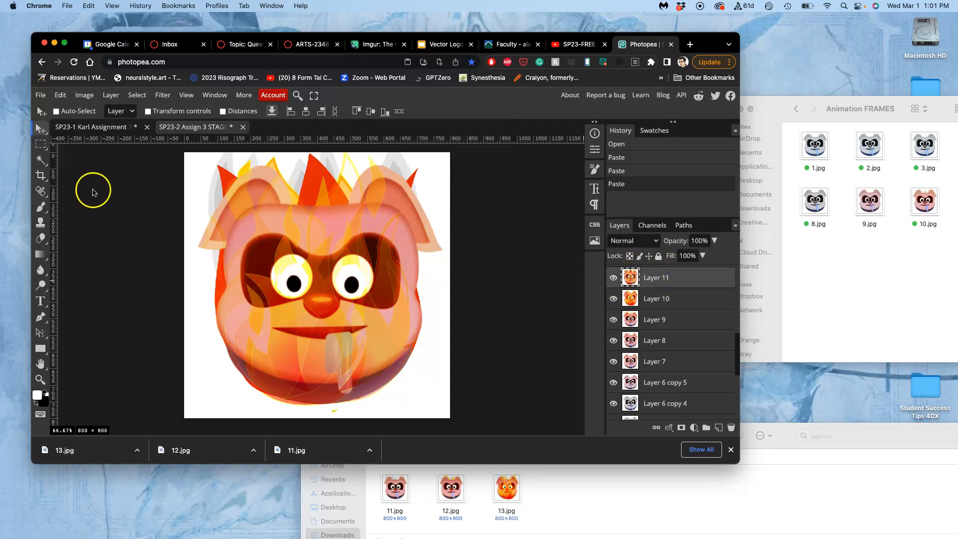
pyautogui.click(41, 96)
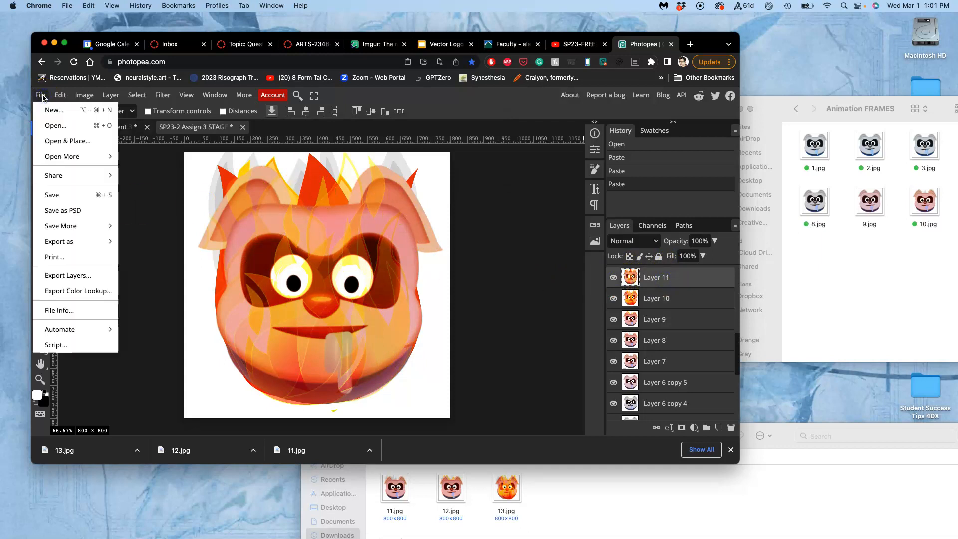
pyautogui.moveTo(88, 245)
pyautogui.click(146, 255)
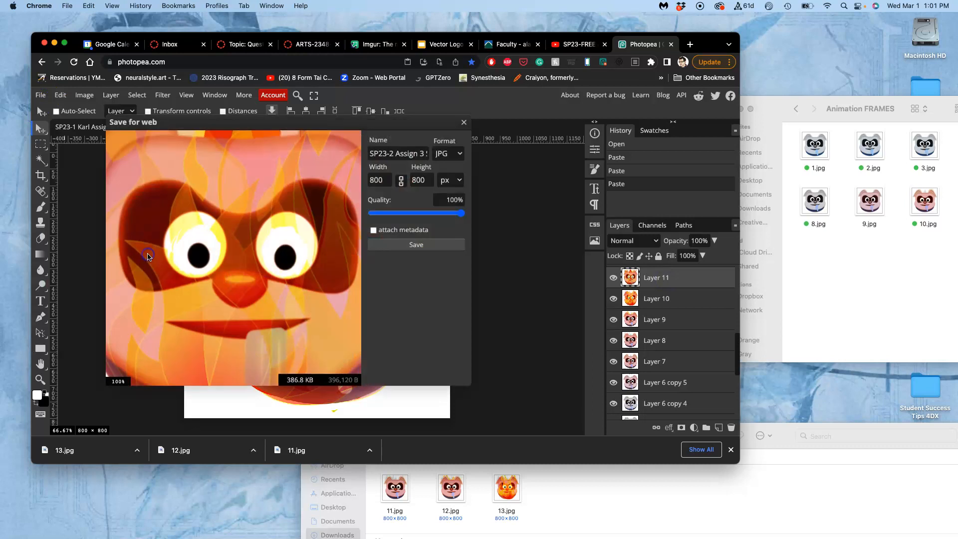
pyautogui.click(413, 155)
pyautogui.write('14')
pyautogui.click(435, 247)
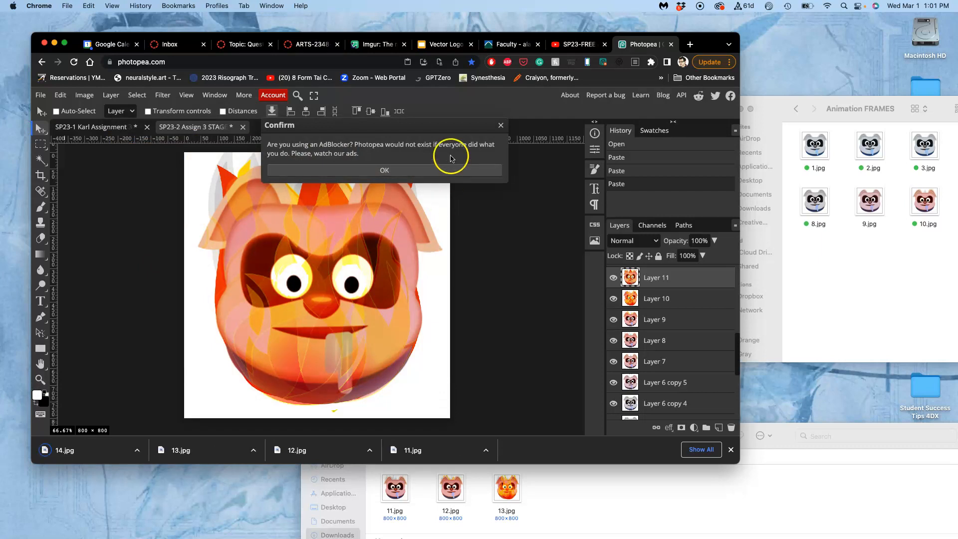
pyautogui.click(501, 128)
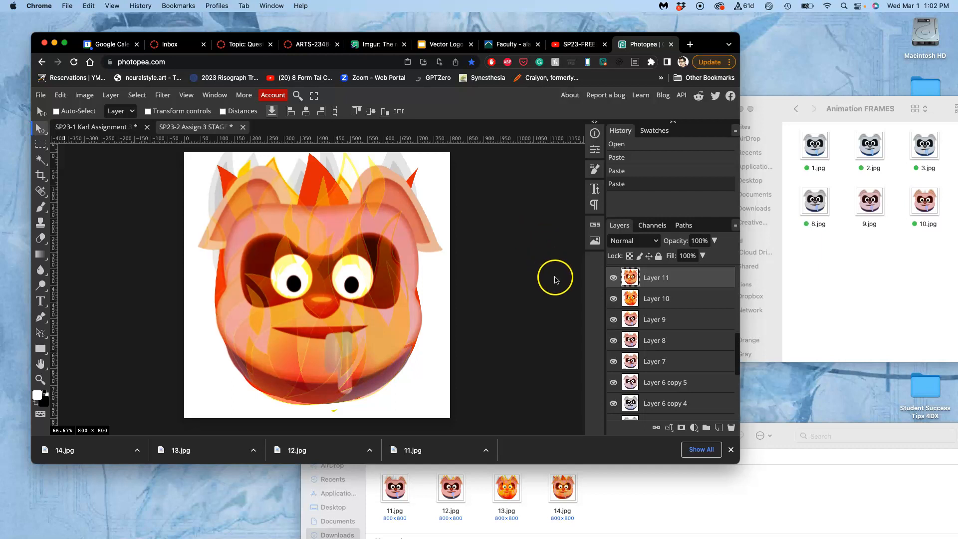
# Make Layer 12 visible above Layer 11 and select it
pyautogui.click(614, 280)
pyautogui.click(614, 282)
pyautogui.scroll(3, 643, 290)
pyautogui.click(615, 306)
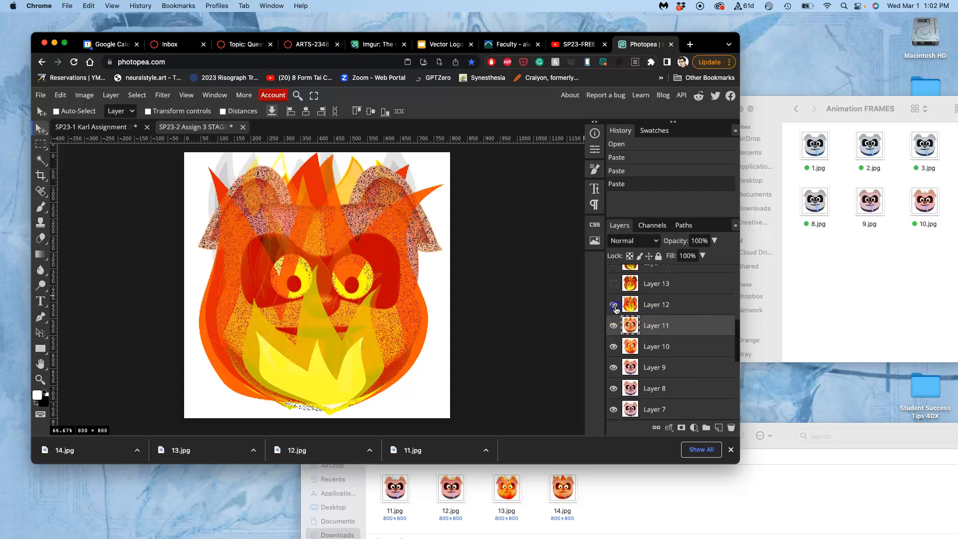
pyautogui.click(653, 310)
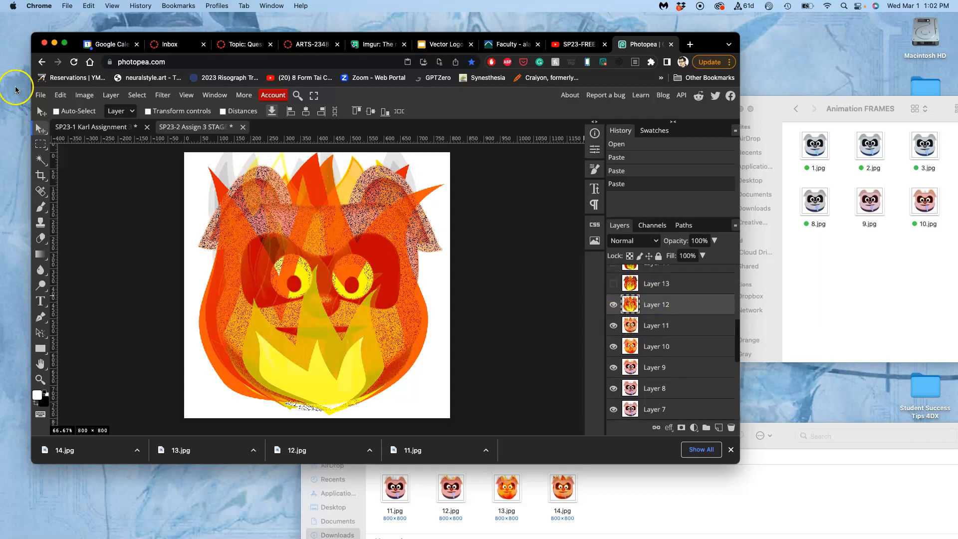
# Export the frame with Layer 12 on top as a JPG named 15, and dismiss the ad-blocker notice
pyautogui.click(42, 96)
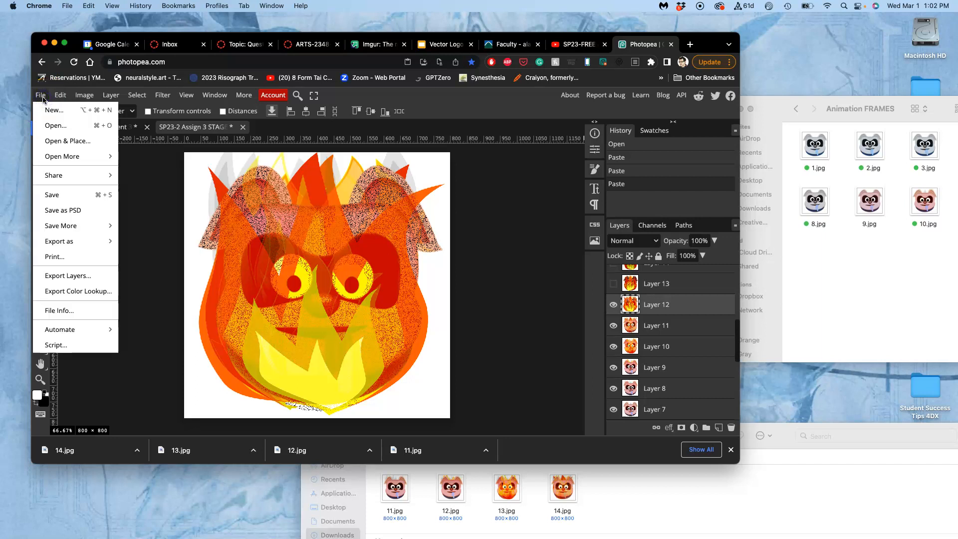
pyautogui.click(64, 251)
pyautogui.moveTo(62, 241)
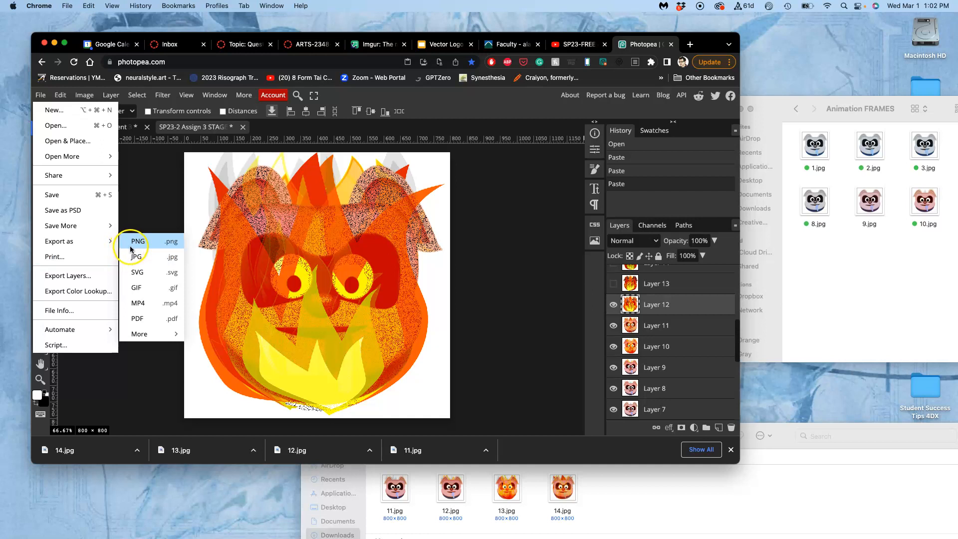
pyautogui.click(134, 256)
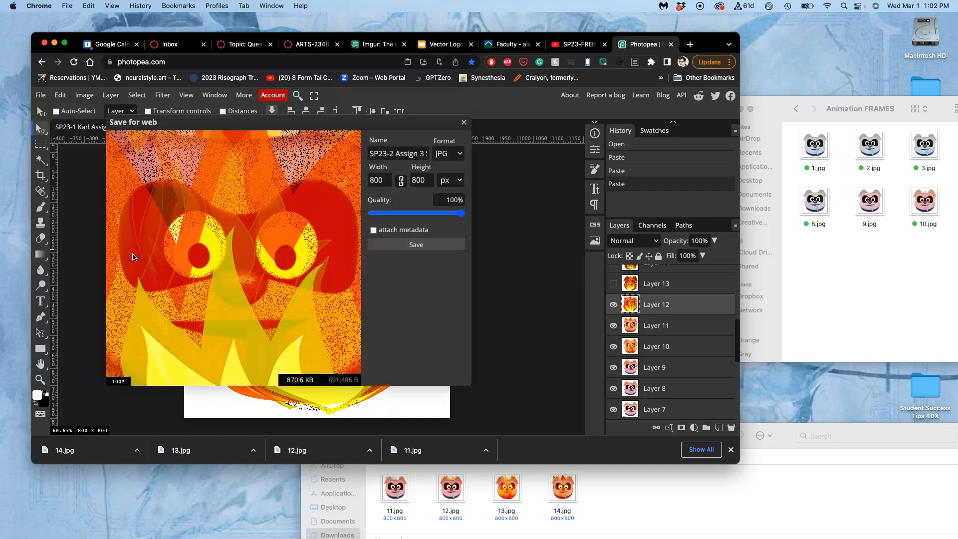
pyautogui.tripleClick(395, 159)
pyautogui.write('15')
pyautogui.click(417, 244)
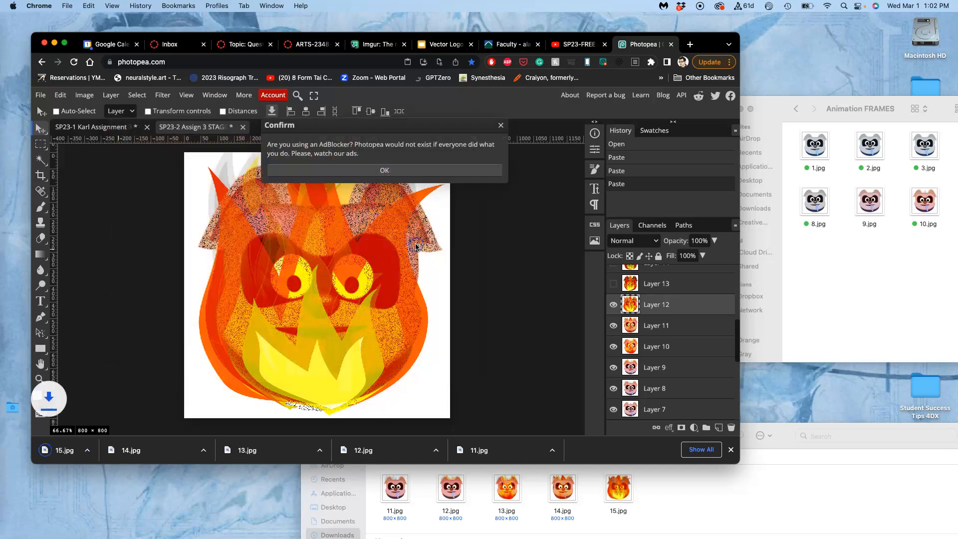
pyautogui.click(421, 171)
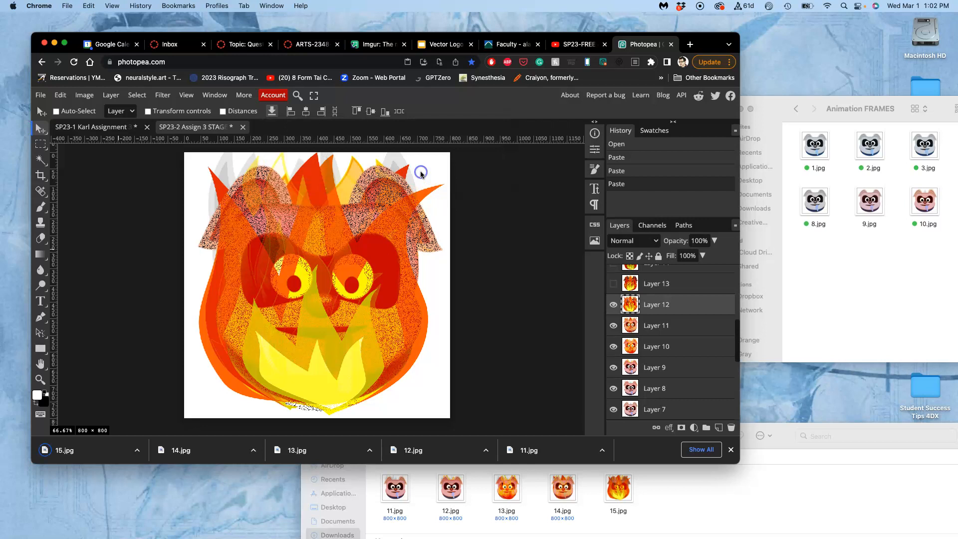
# Make Layer 13 visible, export the frame as a JPG named 16, and dismiss the ad-blocker notice
pyautogui.click(614, 284)
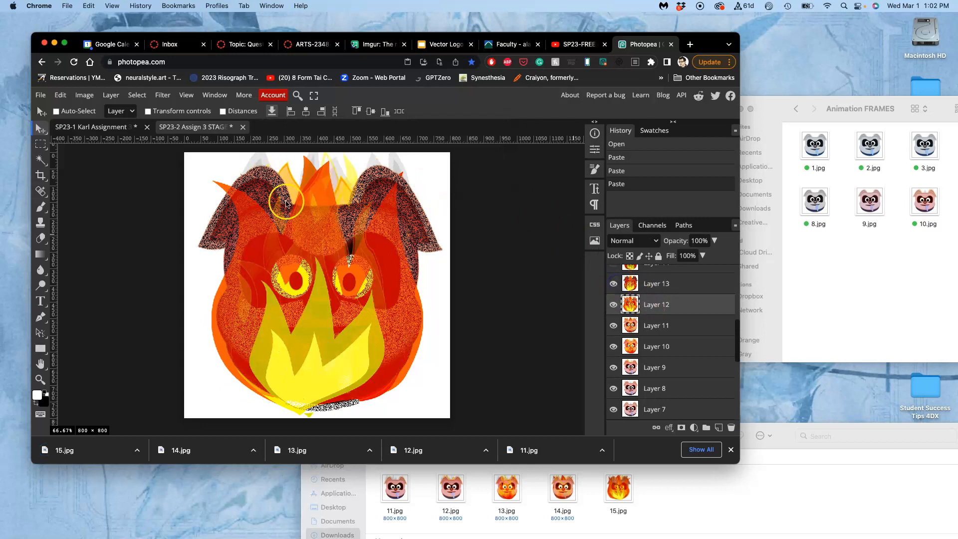
pyautogui.click(40, 95)
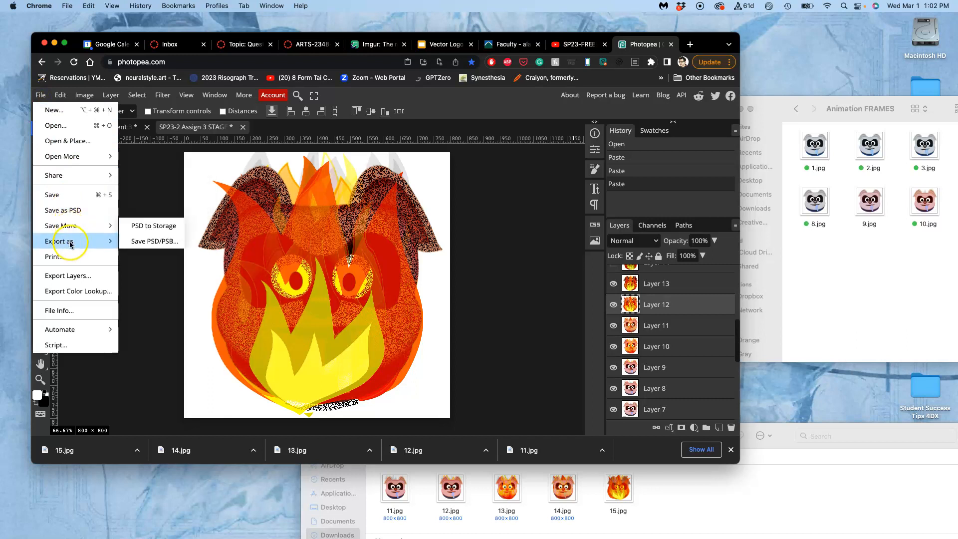
pyautogui.moveTo(103, 242)
pyautogui.click(137, 255)
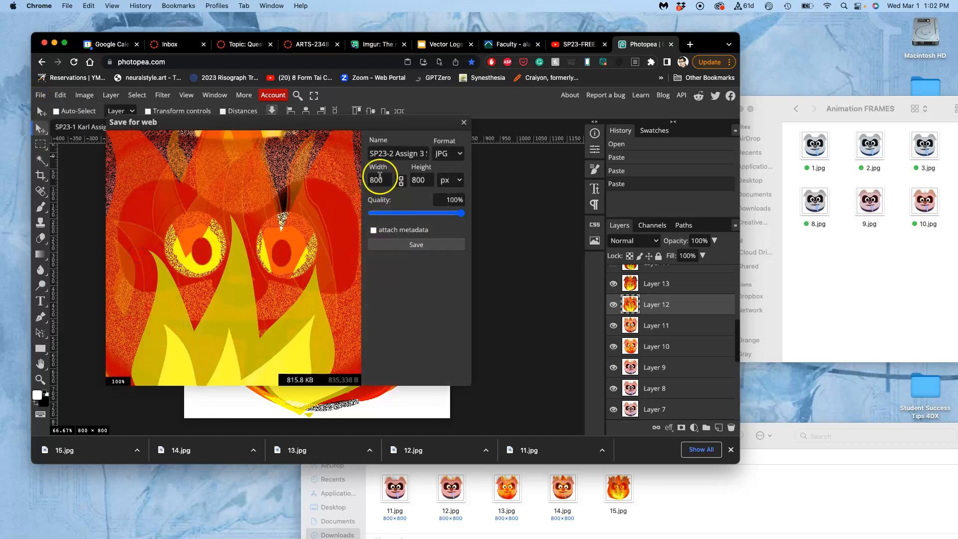
pyautogui.click(392, 153)
pyautogui.write('1')
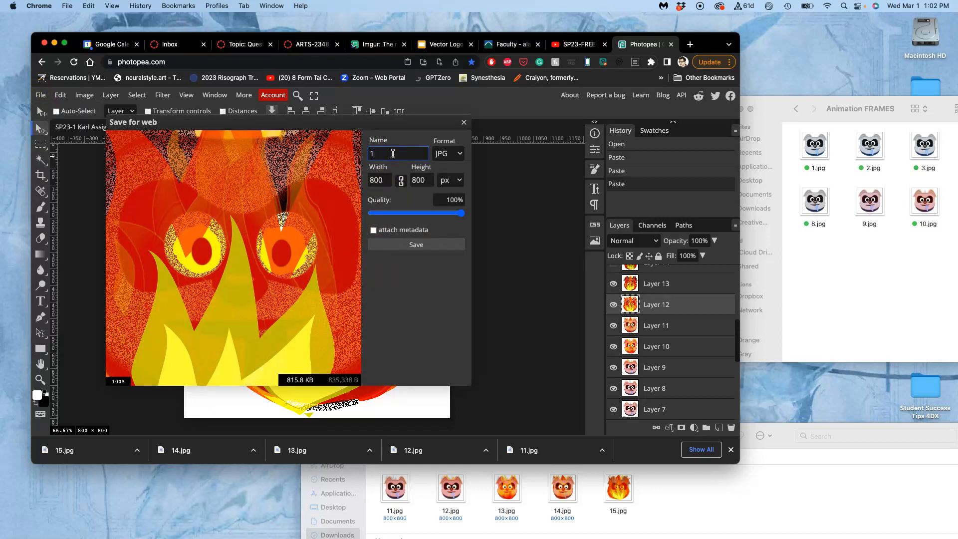
pyautogui.write('6')
pyautogui.click(423, 244)
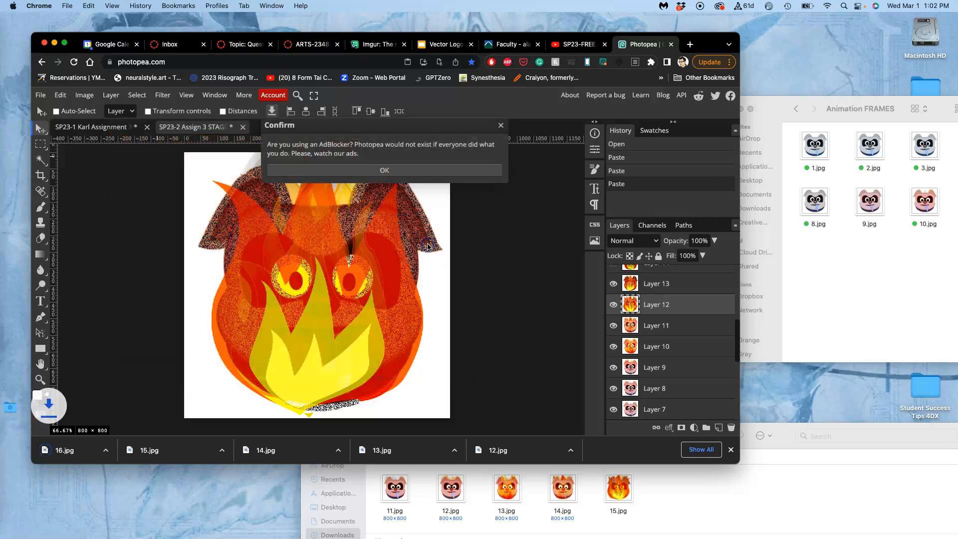
pyautogui.click(452, 169)
# Show and select Layer 14, and set its opacity to 100%
pyautogui.scroll(2, 656, 300)
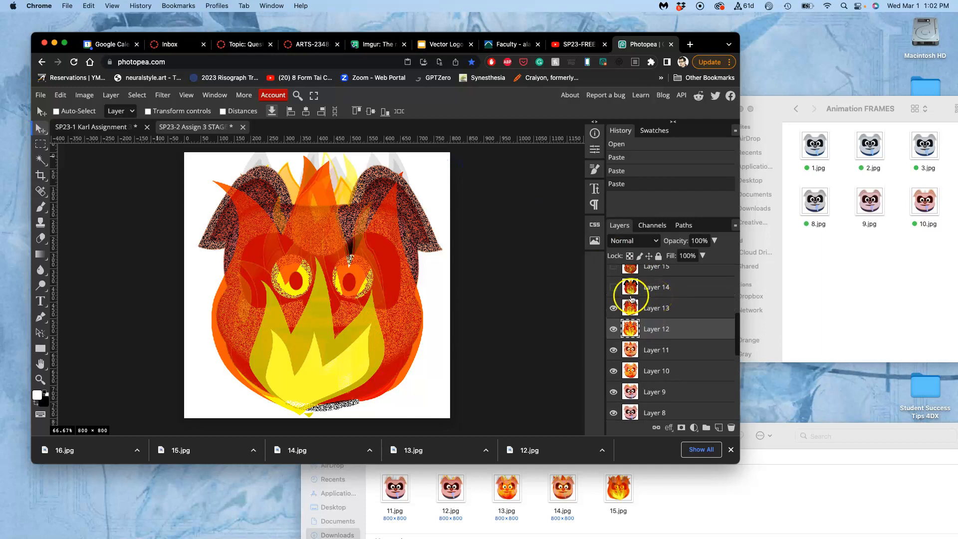
pyautogui.click(614, 288)
pyautogui.click(673, 289)
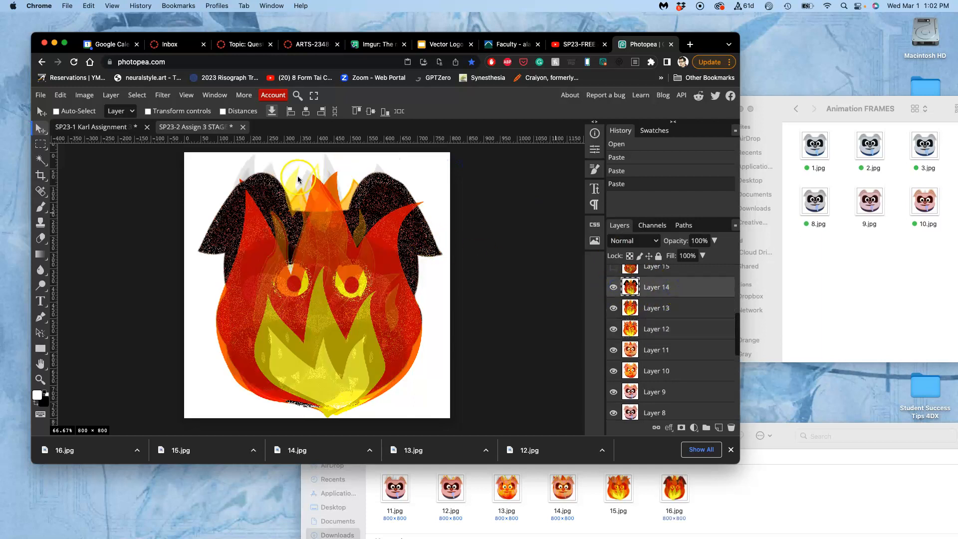
pyautogui.click(41, 95)
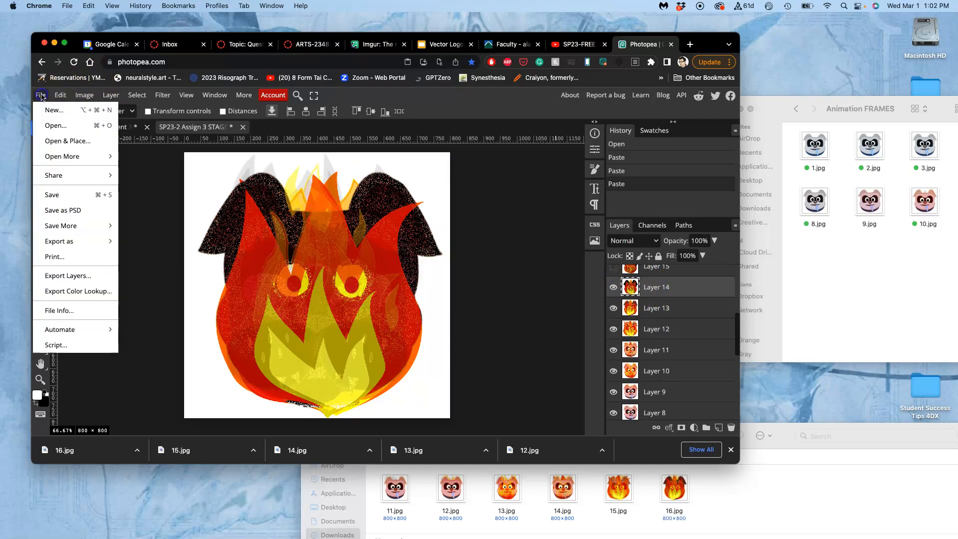
pyautogui.click(41, 95)
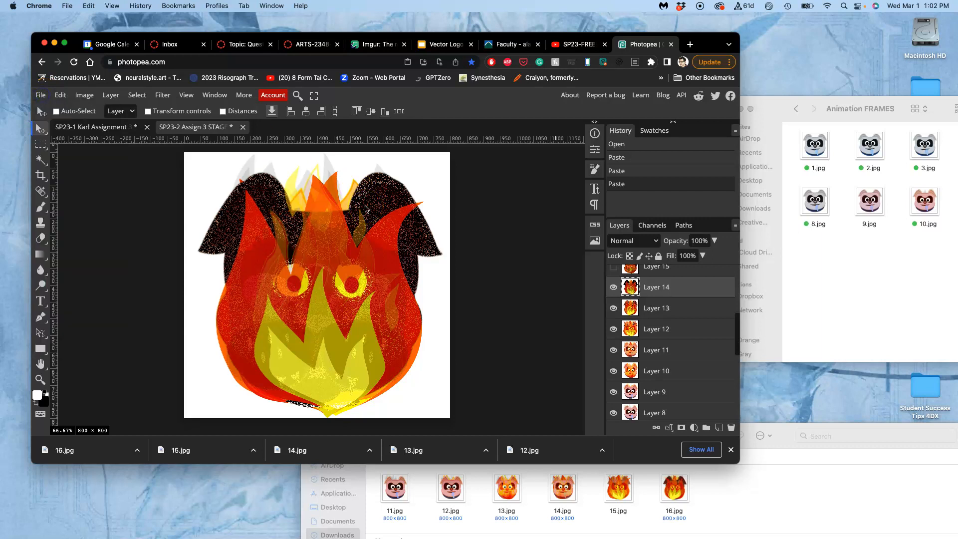
pyautogui.click(713, 242)
pyautogui.moveTo(714, 258); pyautogui.dragTo(740, 257)
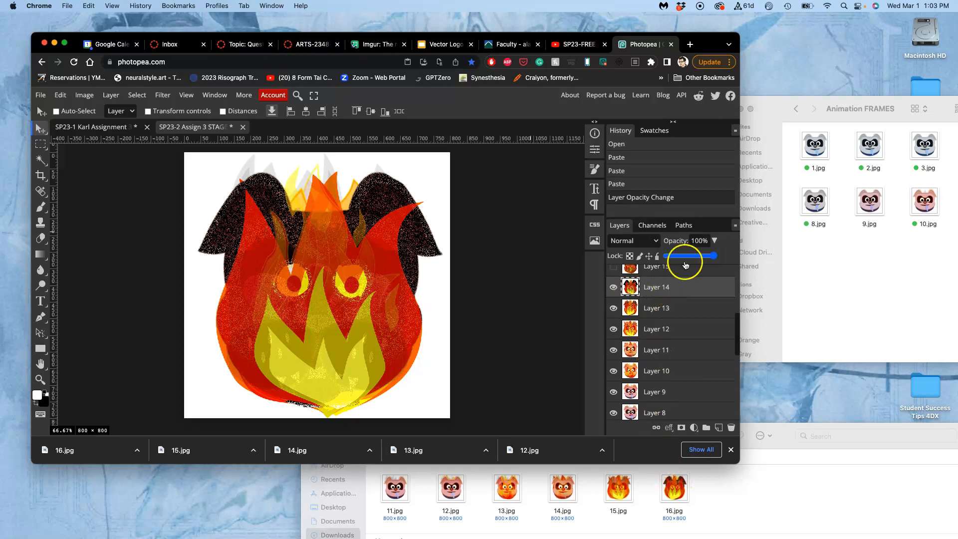
# Hide Layer 14 to compare the artwork with the exported 16.jpg opened in Preview, and show the layer again
pyautogui.click(613, 288)
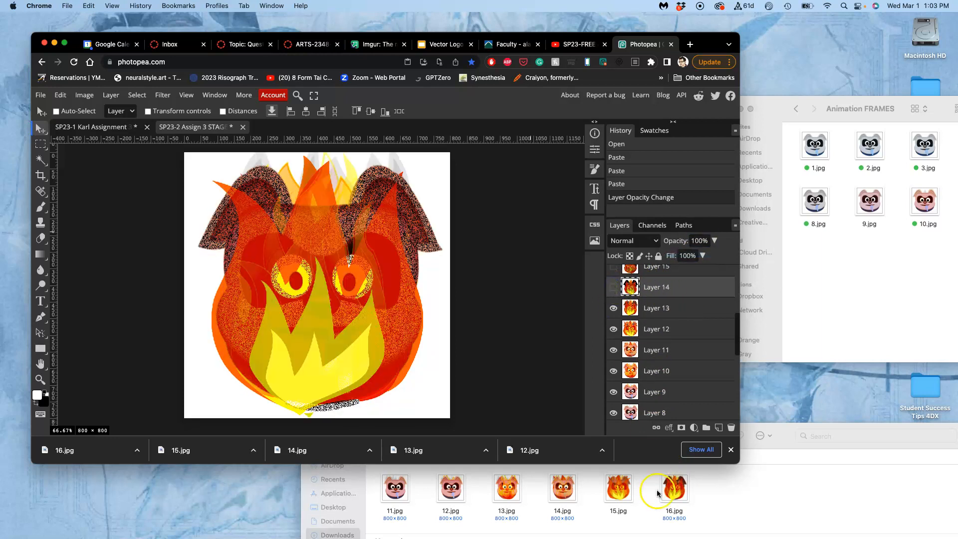
pyautogui.doubleClick(675, 494)
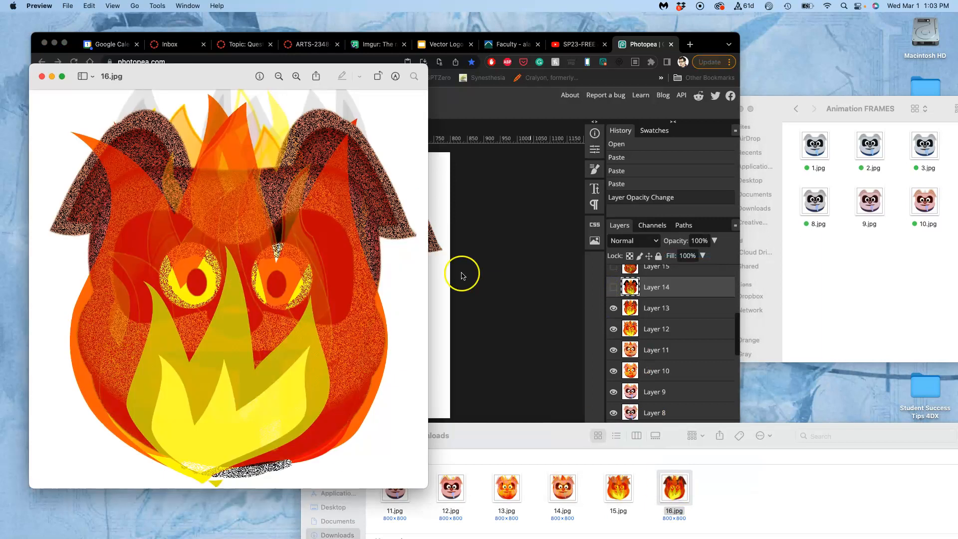
pyautogui.click(43, 78)
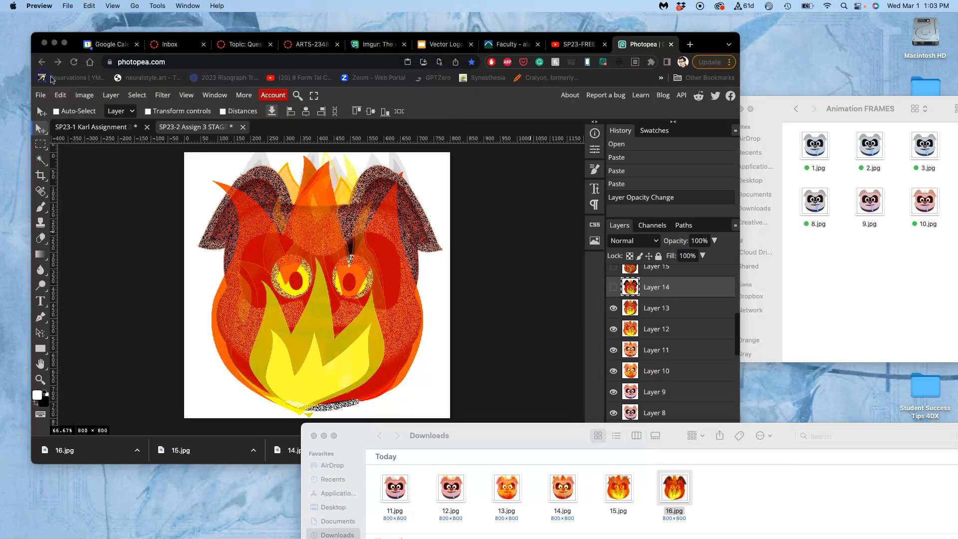
pyautogui.click(615, 288)
pyautogui.click(614, 287)
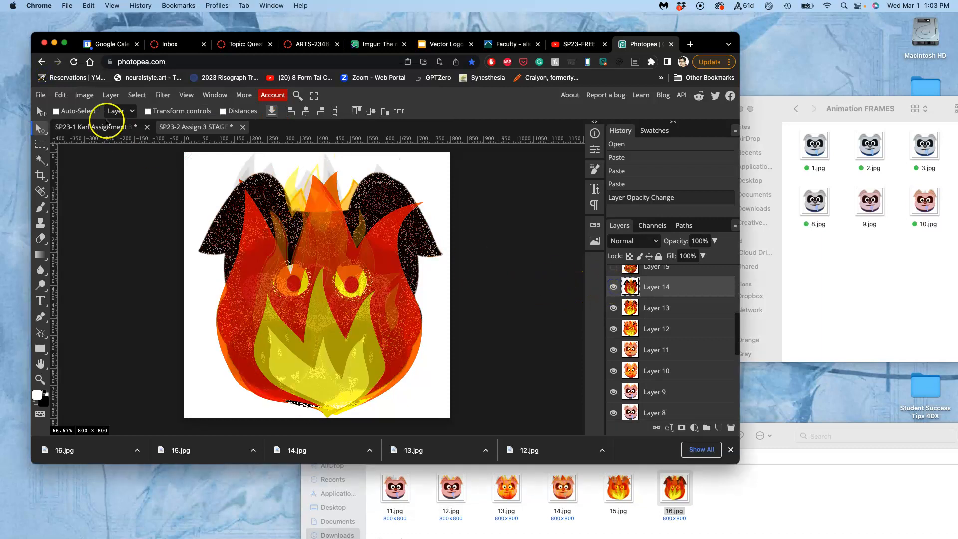
# Export the frame with Layer 14 on top as a JPG named 17, and dismiss the ad-blocker notice
pyautogui.click(41, 95)
pyautogui.moveTo(85, 243)
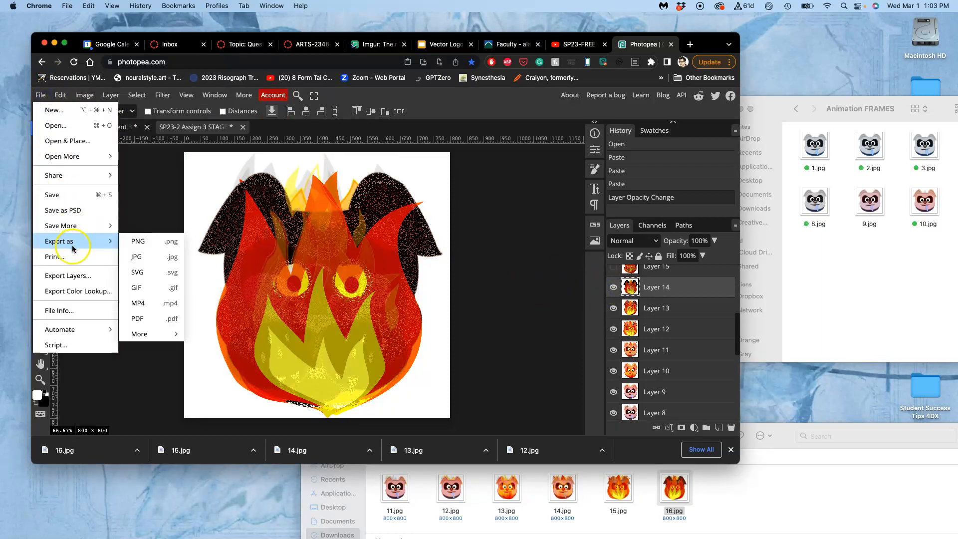
pyautogui.click(134, 263)
pyautogui.tripleClick(389, 155)
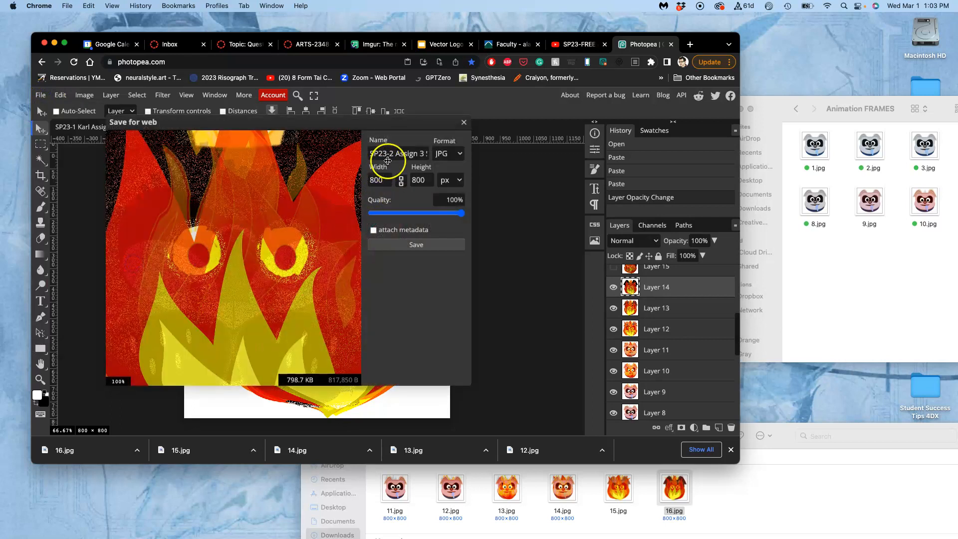
pyautogui.write('17')
pyautogui.click(416, 245)
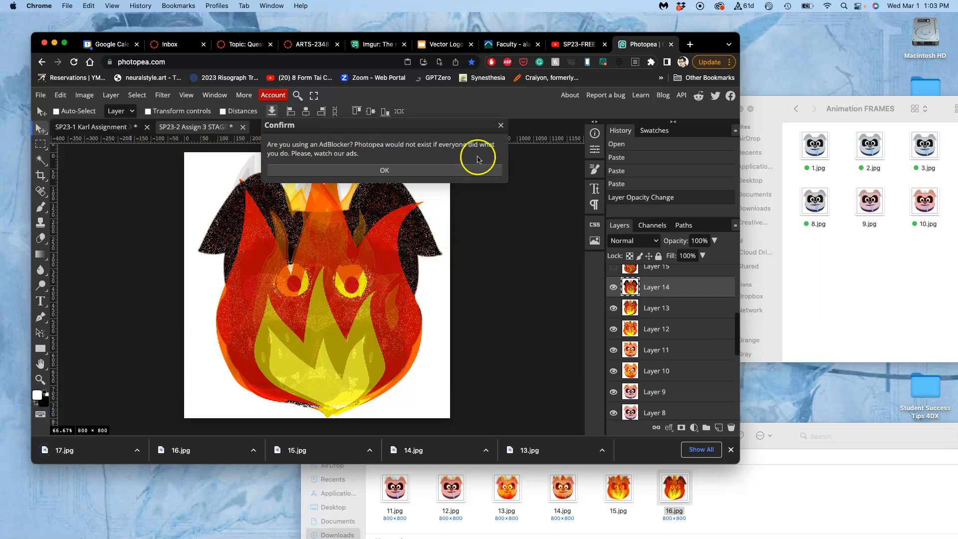
pyautogui.click(470, 170)
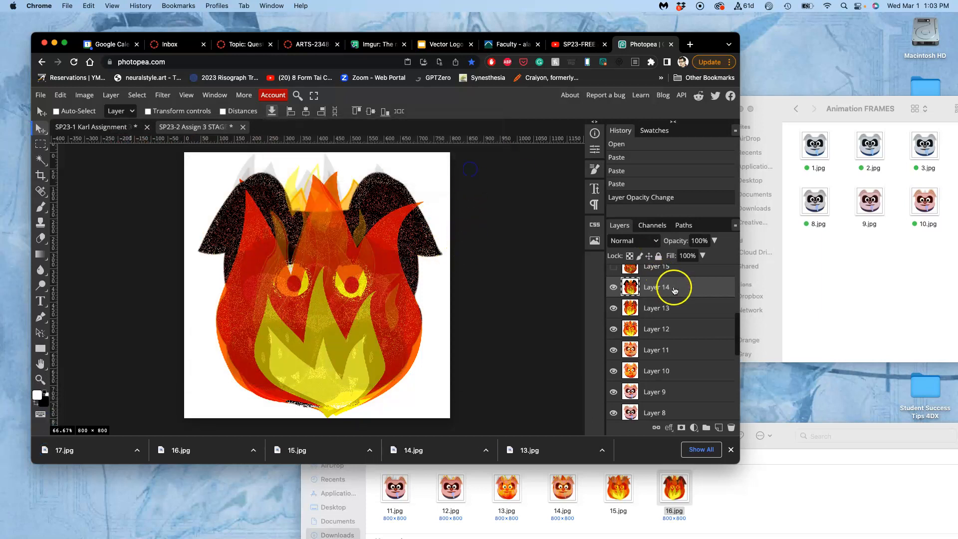
# Make Layer 15 visible and select it
pyautogui.scroll(5, 671, 292)
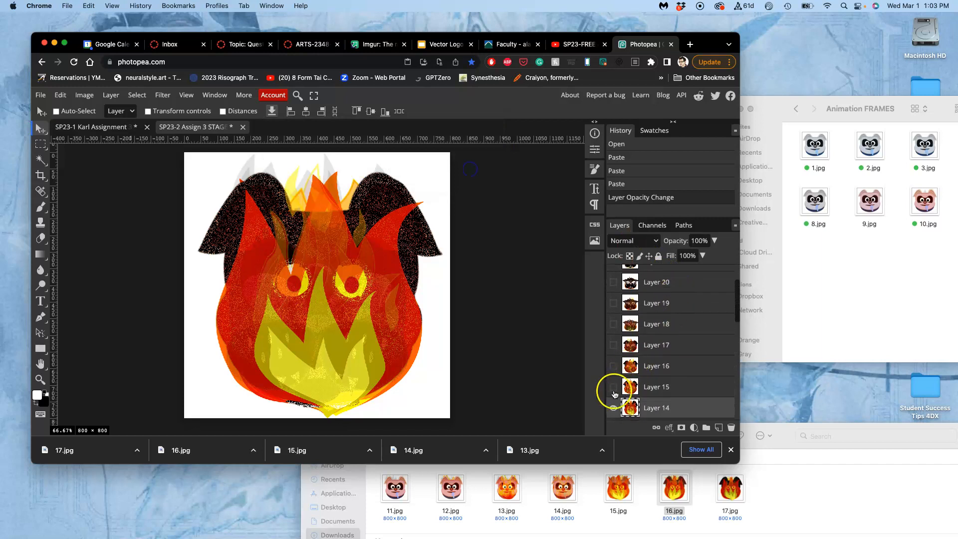
pyautogui.click(614, 388)
pyautogui.click(667, 388)
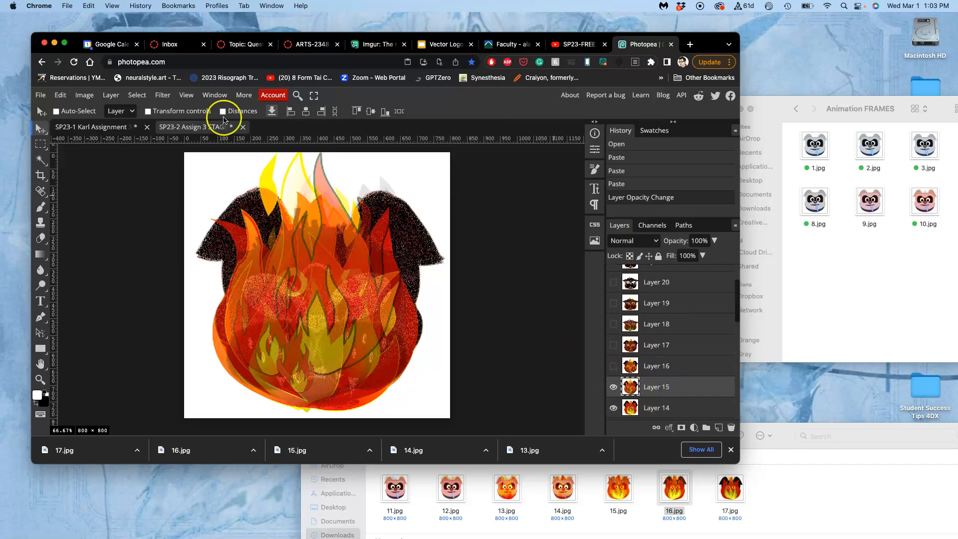
# Export the frame with Layer 15 on top as a JPG named 18, and dismiss the ad-blocker notice
pyautogui.click(41, 96)
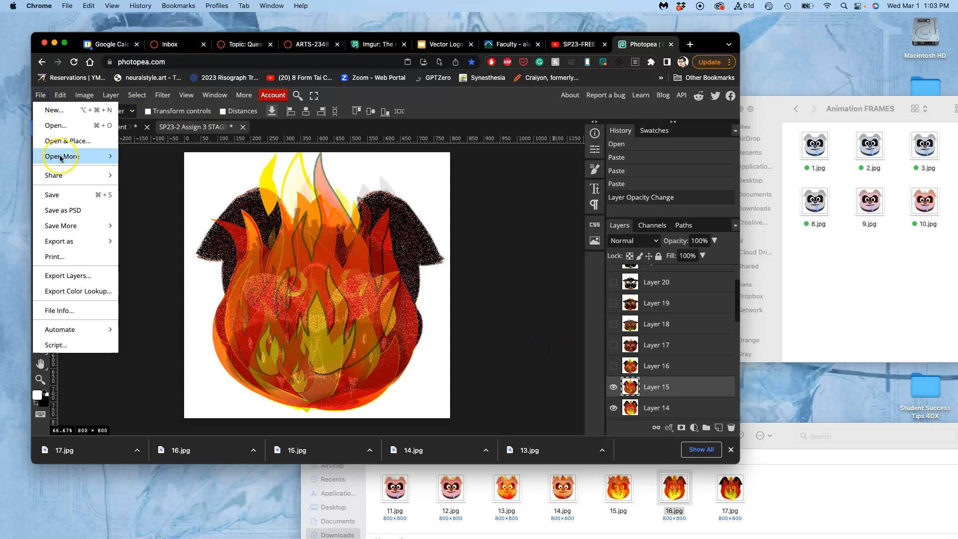
pyautogui.moveTo(75, 241)
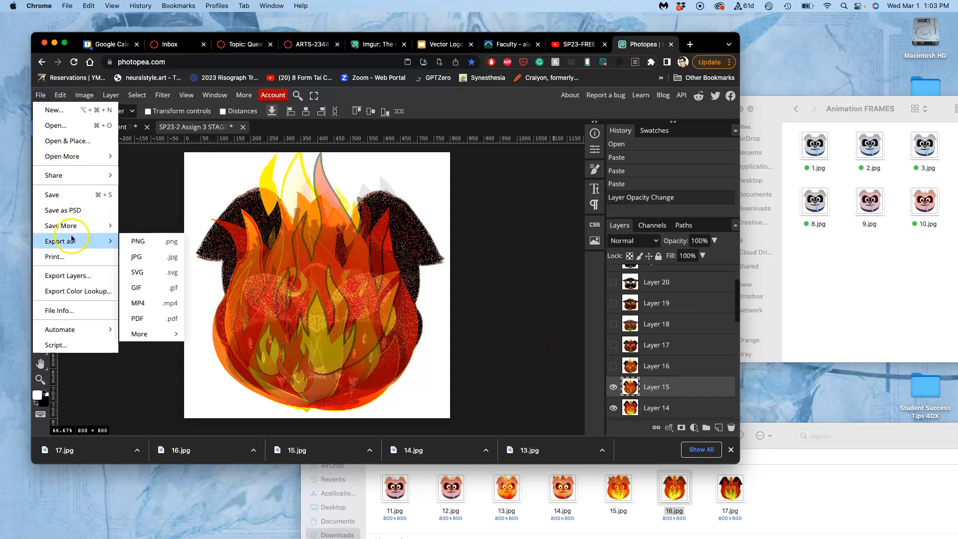
pyautogui.click(149, 256)
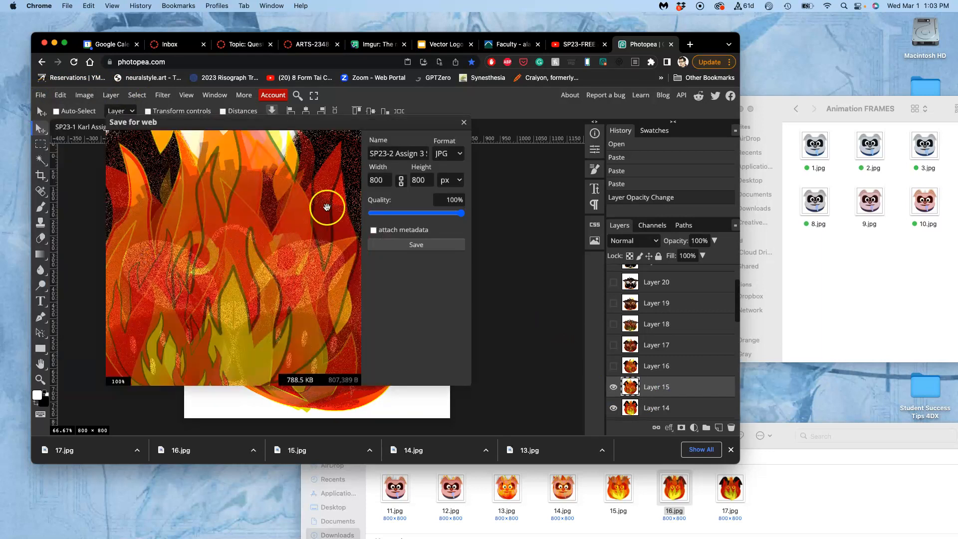
pyautogui.tripleClick(391, 156)
pyautogui.write('18')
pyautogui.click(417, 245)
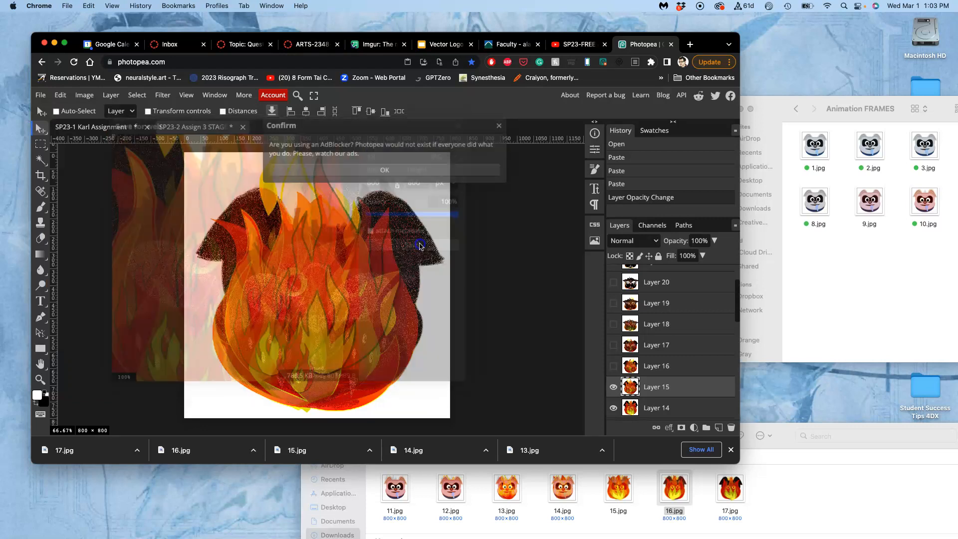
pyautogui.click(431, 170)
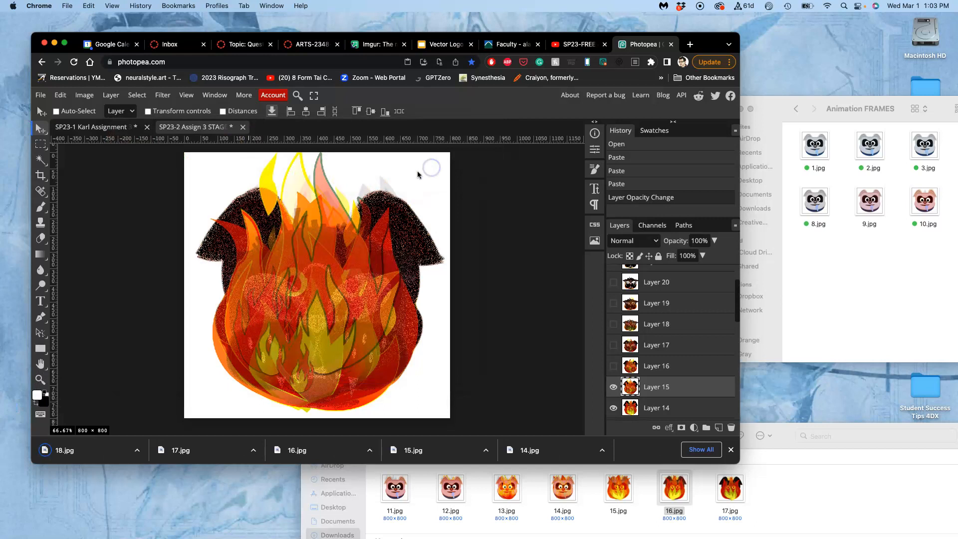
# Make Layer 16 visible and select it
pyautogui.click(614, 367)
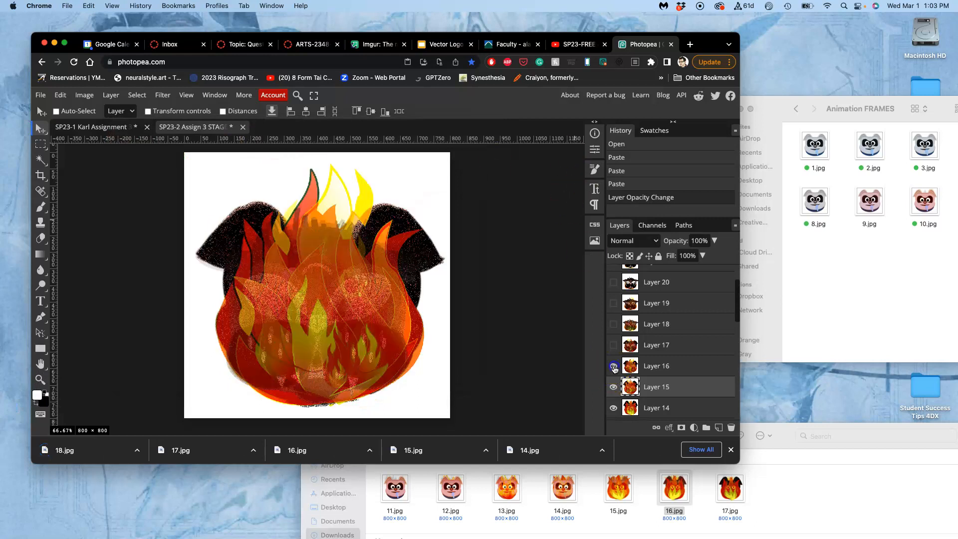
pyautogui.click(652, 367)
pyautogui.click(683, 369)
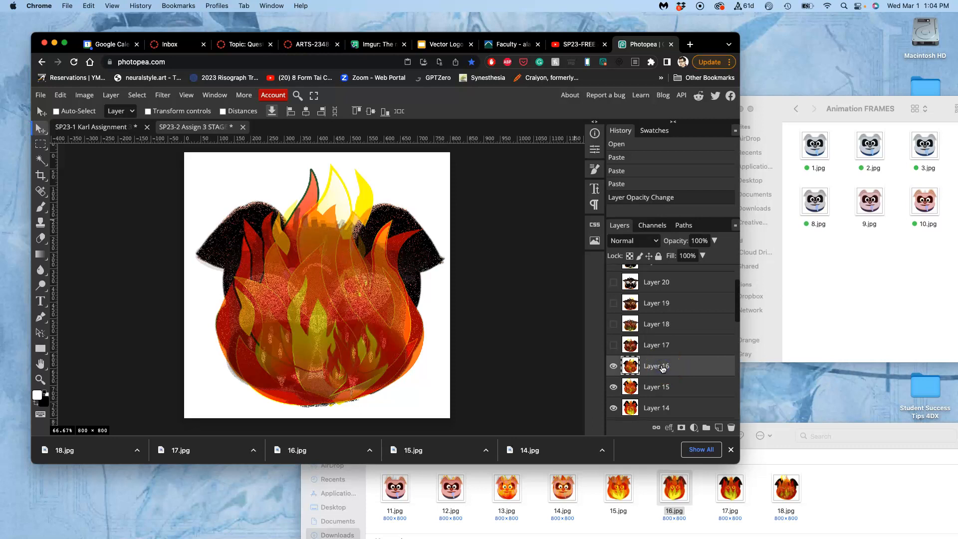
# Hide Layer 16 to compare the artwork with the exported 18.jpg opened in Preview, close the preview, and show the layer again
pyautogui.click(614, 367)
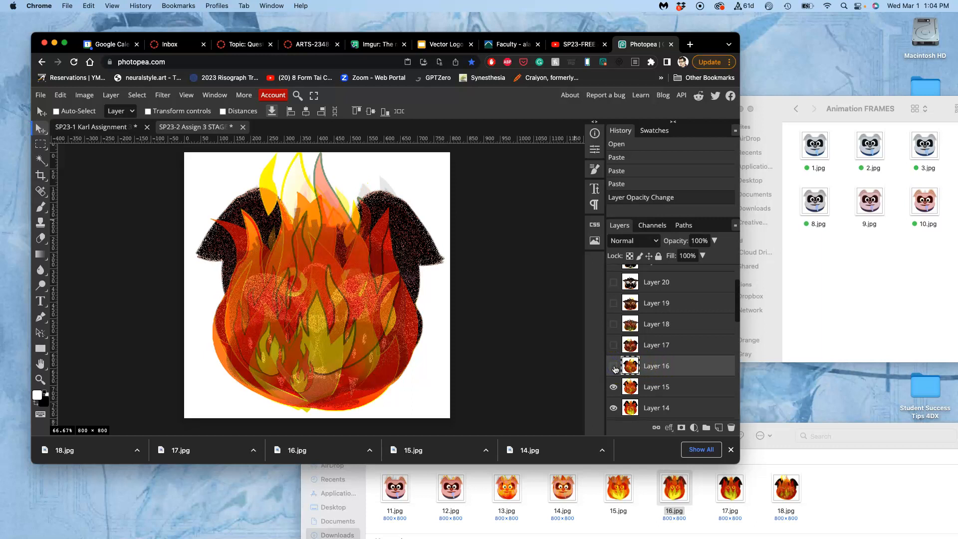
pyautogui.click(615, 368)
pyautogui.click(615, 369)
pyautogui.click(791, 494)
pyautogui.doubleClick(791, 495)
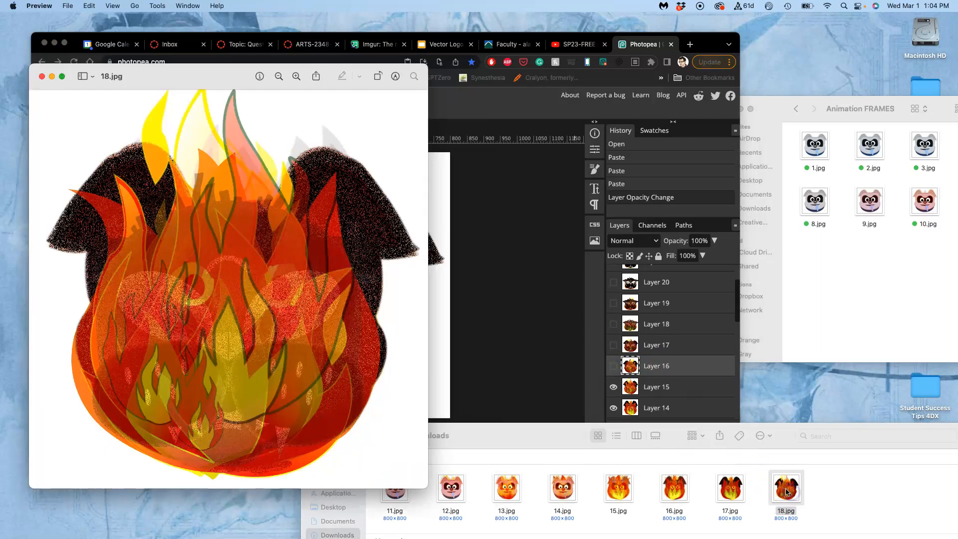
pyautogui.click(42, 77)
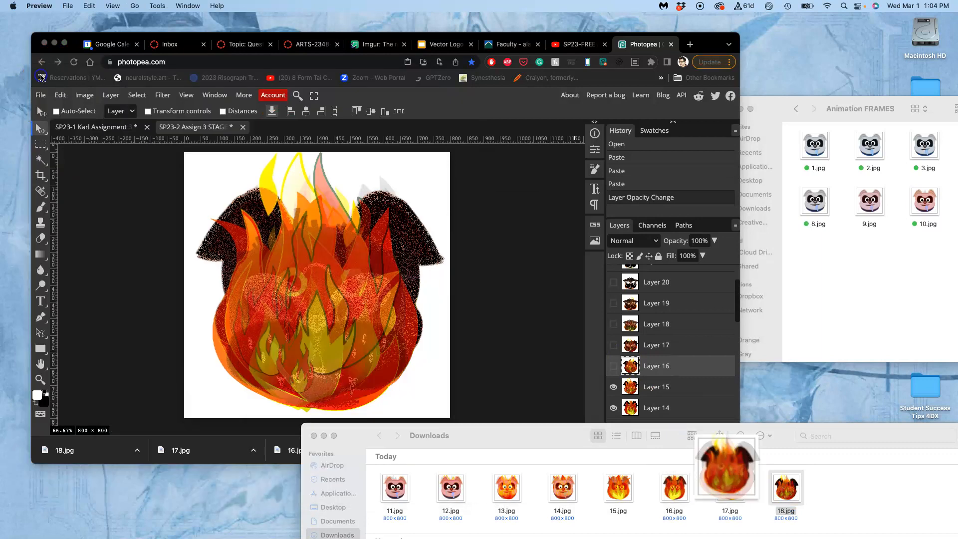
pyautogui.click(616, 367)
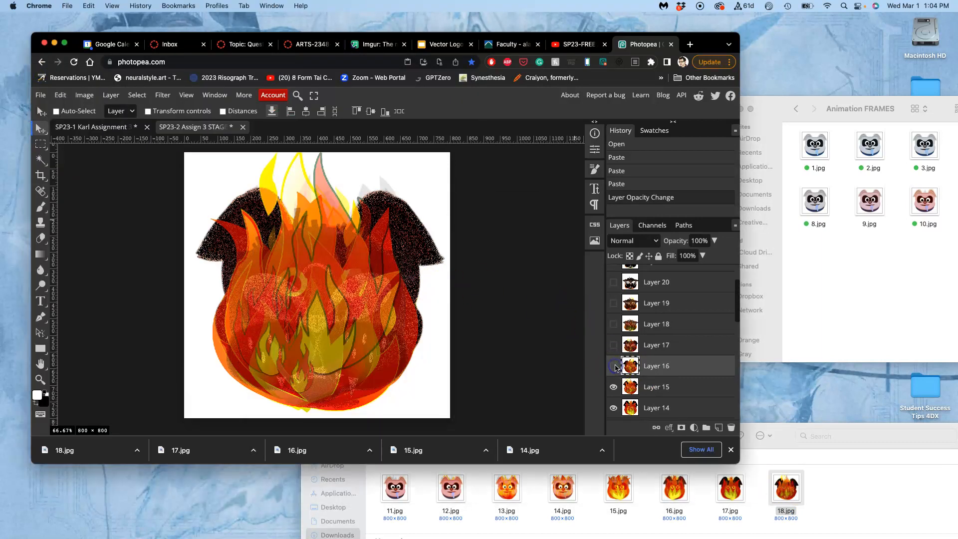
pyautogui.click(614, 367)
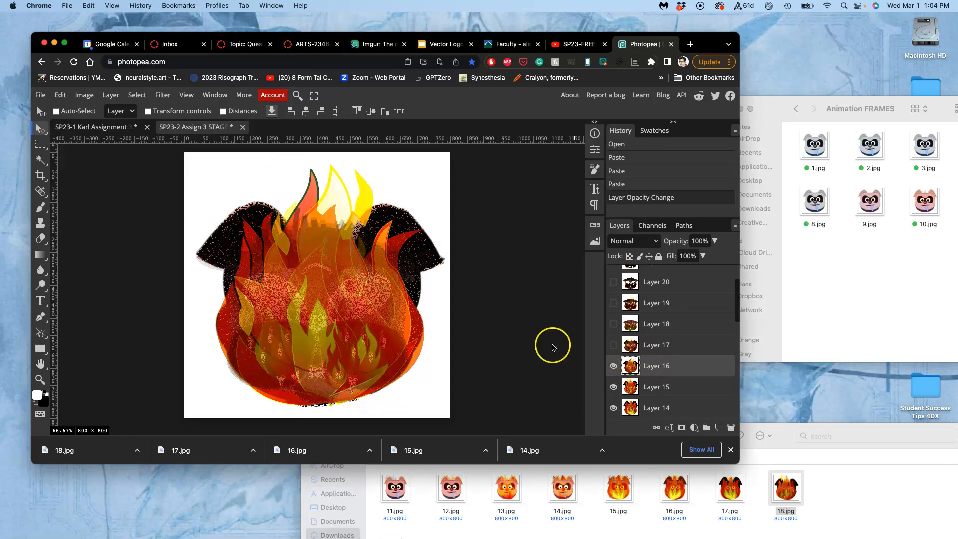
# Export the frame with Layer 16 on top as a JPG named 19, and dismiss the ad-blocker notice
pyautogui.click(41, 95)
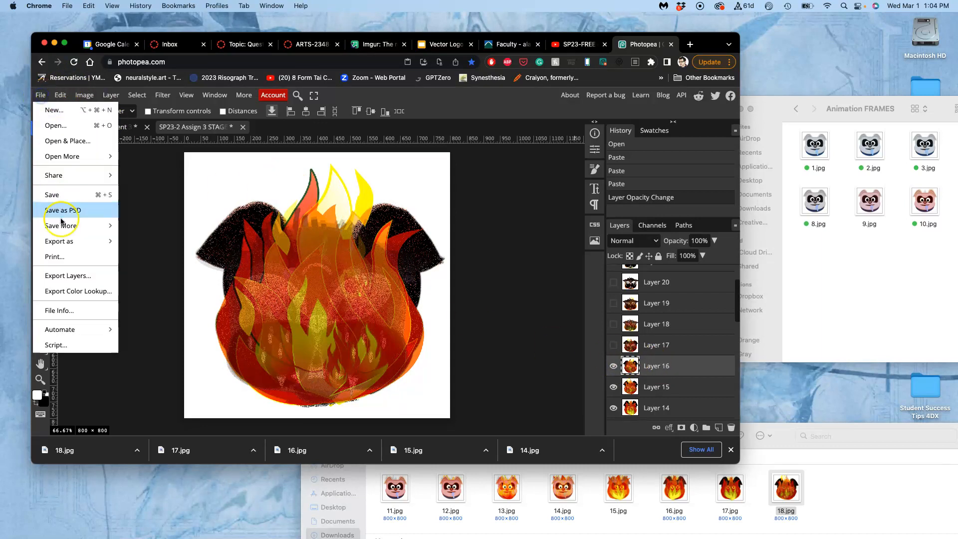
pyautogui.moveTo(62, 226)
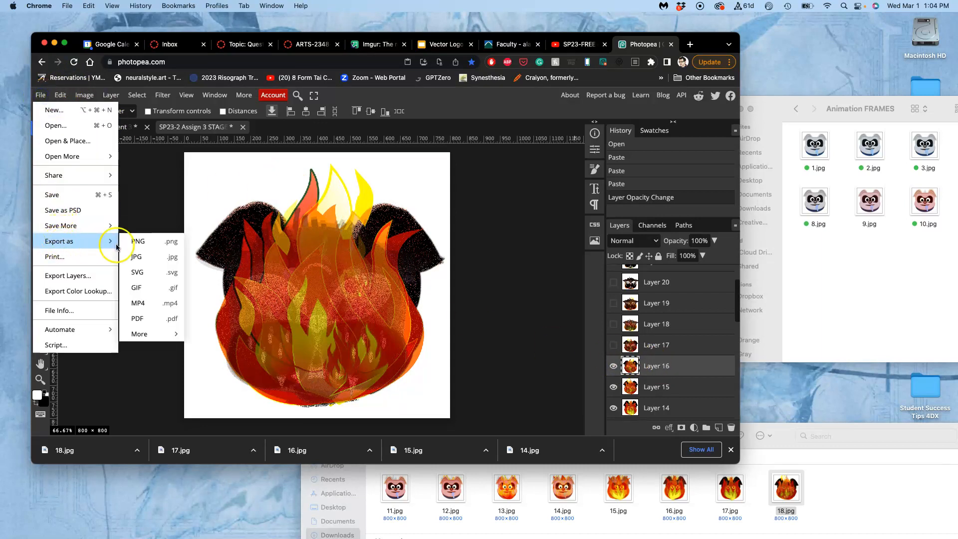
pyautogui.click(138, 257)
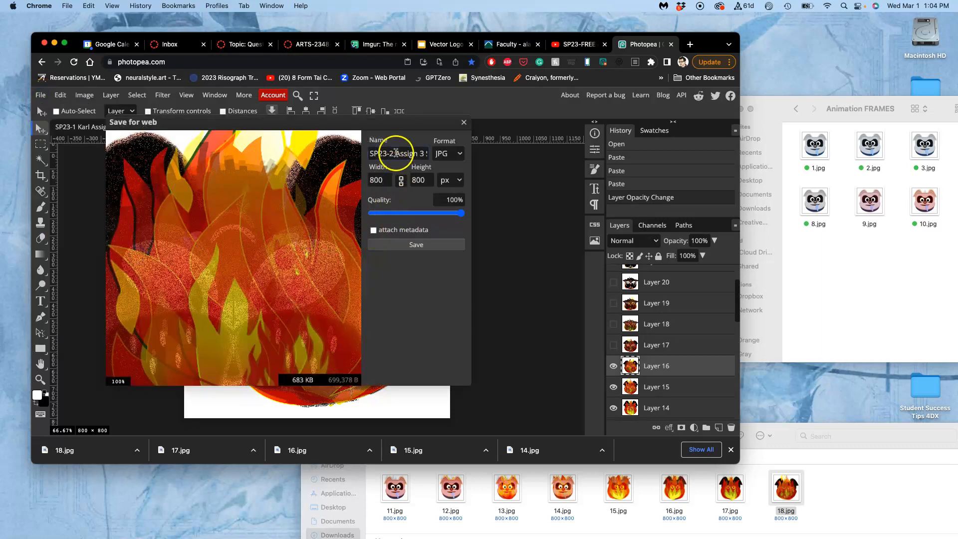
pyautogui.write('19')
pyautogui.click(411, 243)
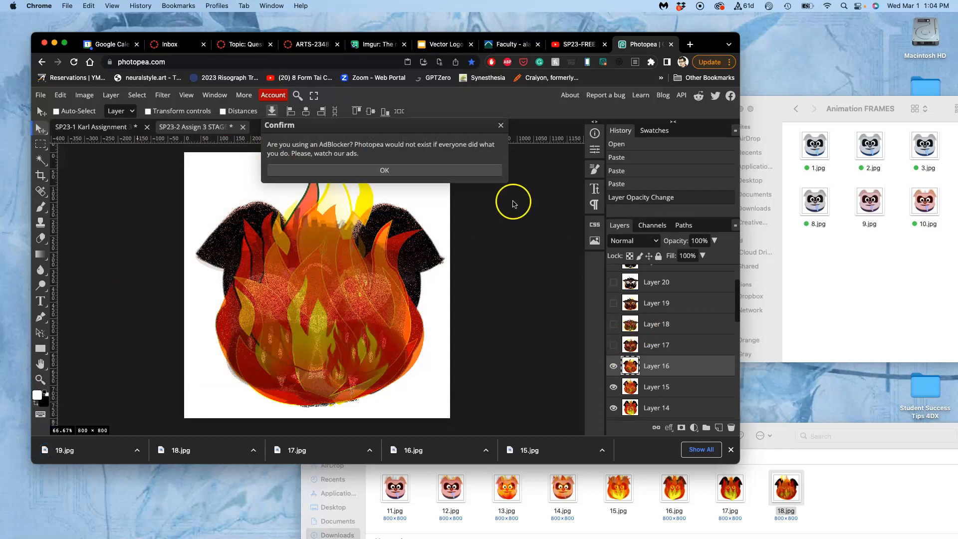
pyautogui.click(474, 171)
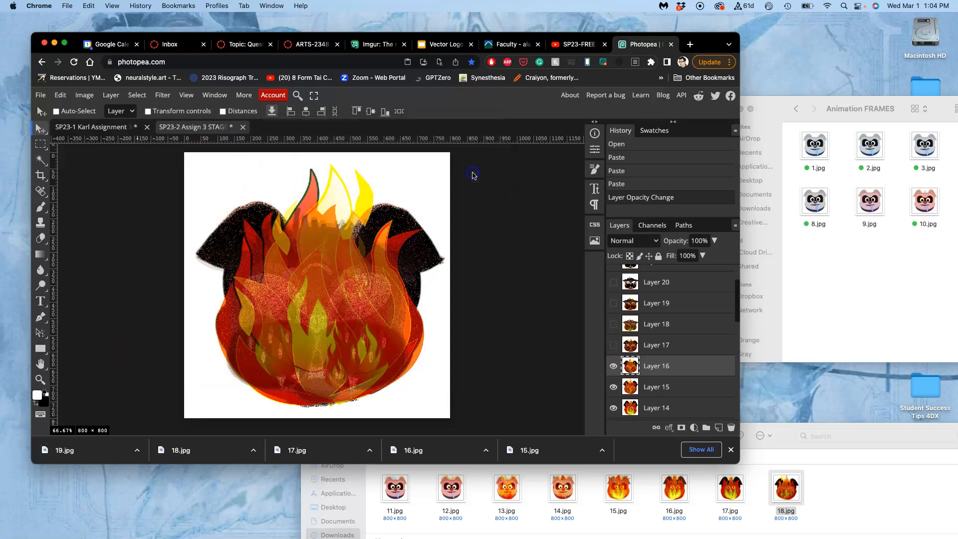
# Show and select Layer 17, export the frame as a JPG named 20, and dismiss the ad-blocker notice
pyautogui.click(614, 346)
pyautogui.click(657, 346)
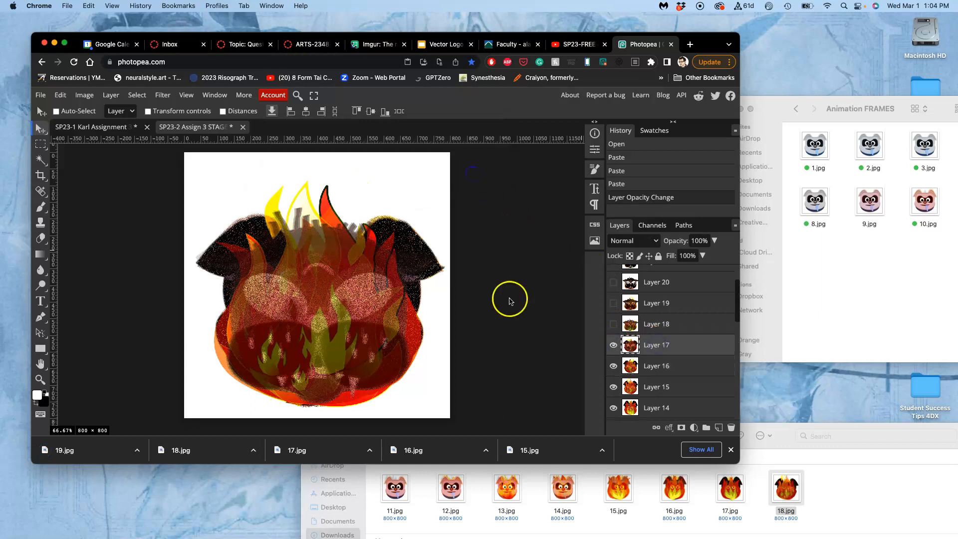
pyautogui.click(41, 95)
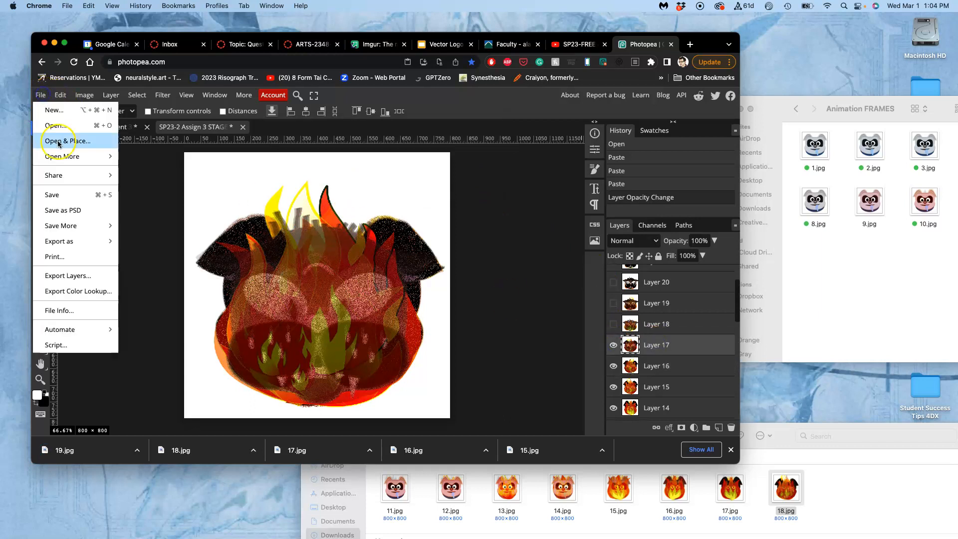
pyautogui.moveTo(71, 240)
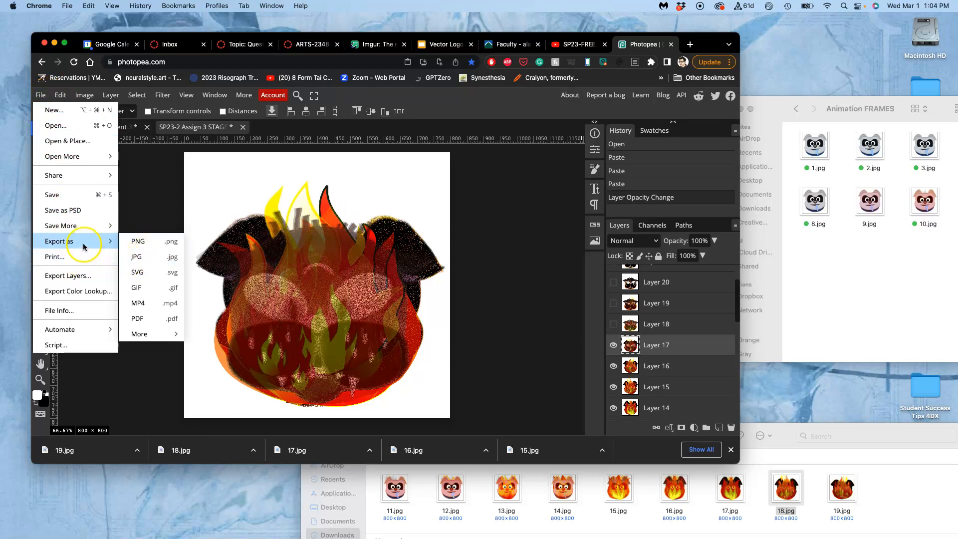
pyautogui.click(132, 259)
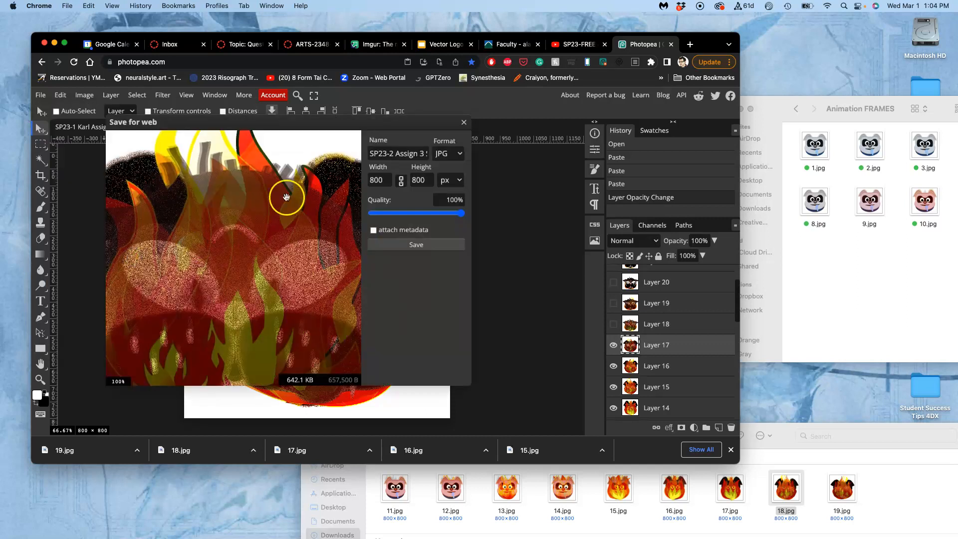
pyautogui.click(409, 153)
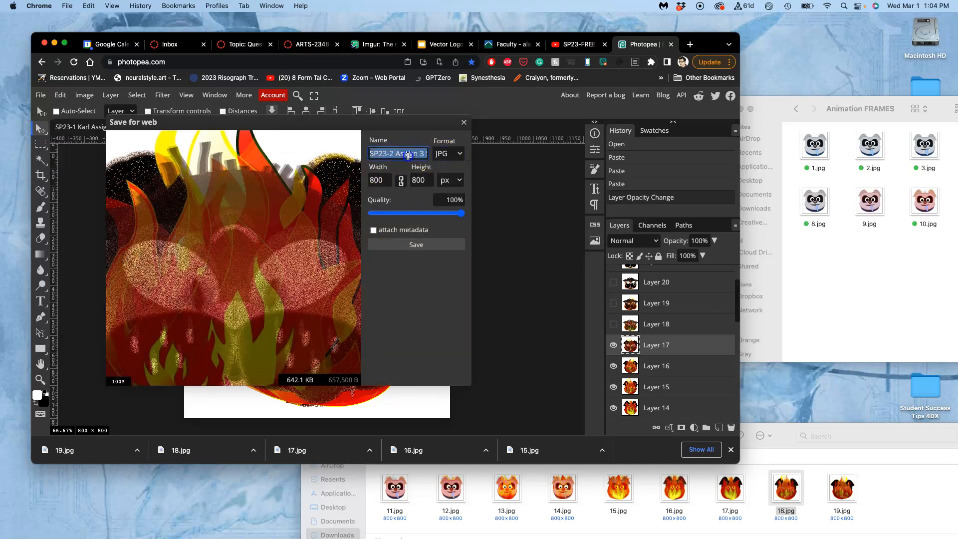
pyautogui.write('20')
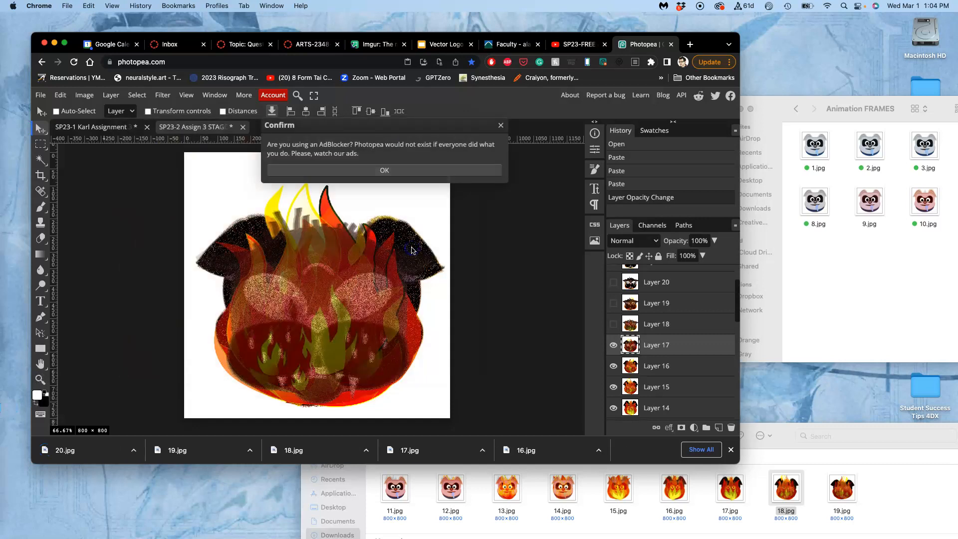
pyautogui.click(439, 169)
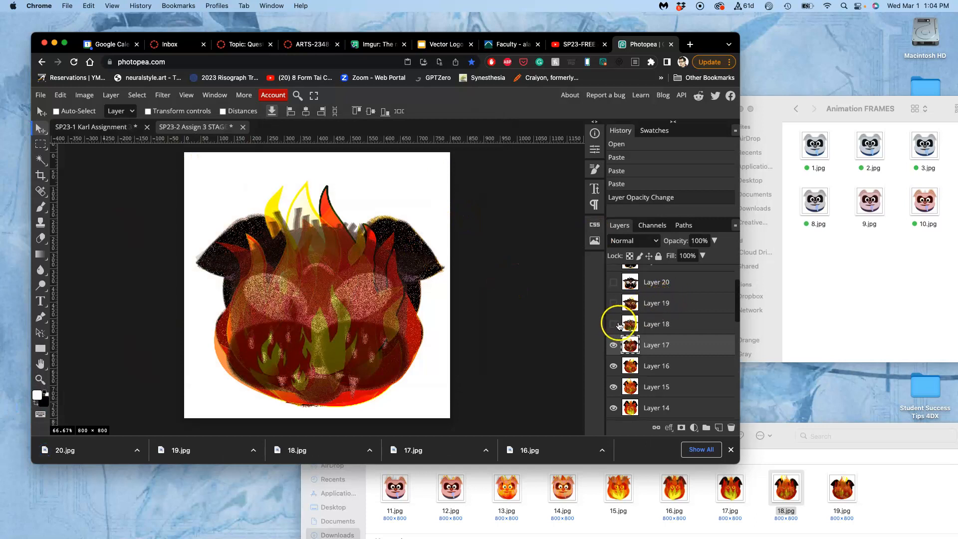
# Make Layer 18 visible and select it
pyautogui.click(614, 324)
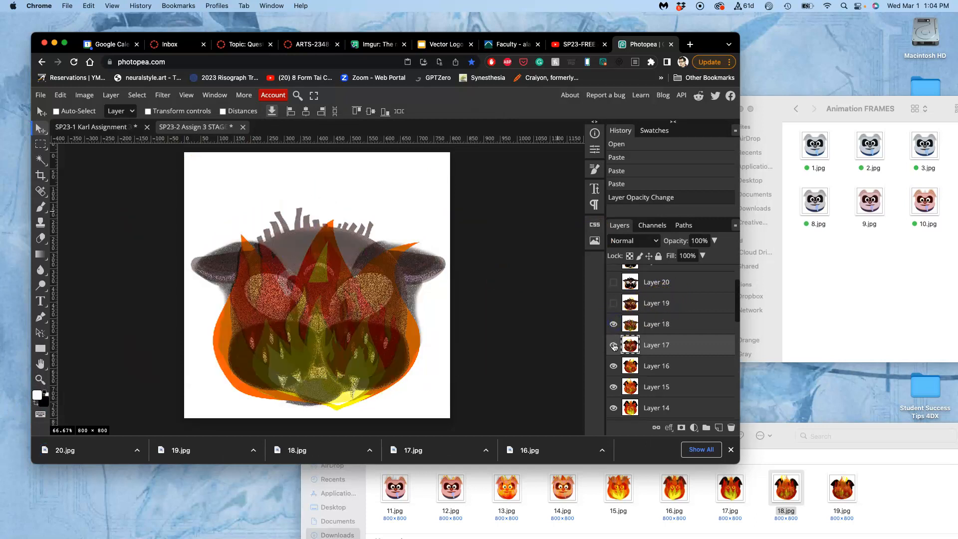
pyautogui.click(665, 329)
pyautogui.click(665, 329)
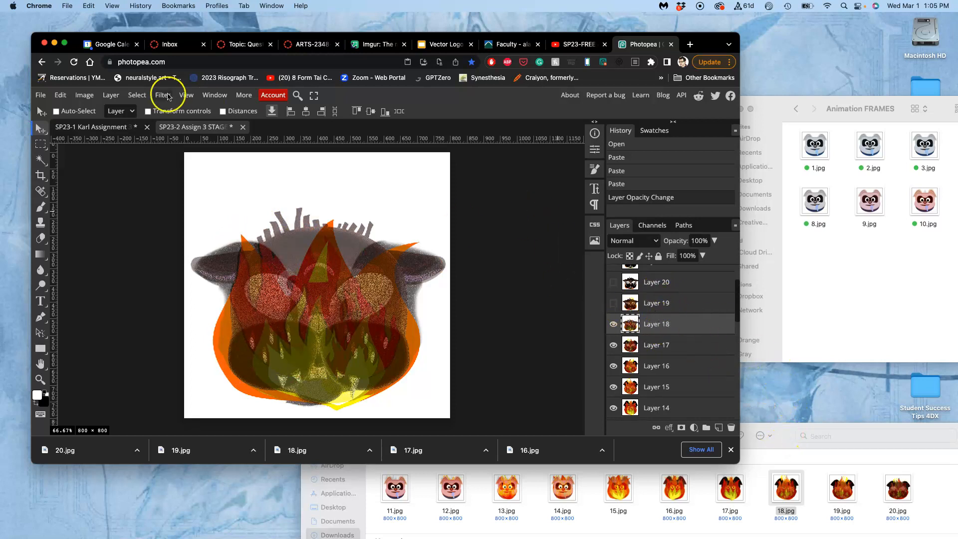
# Compare the Layer 18 and Layer 19 frames by switching the visibility of both layers off and on
pyautogui.click(41, 95)
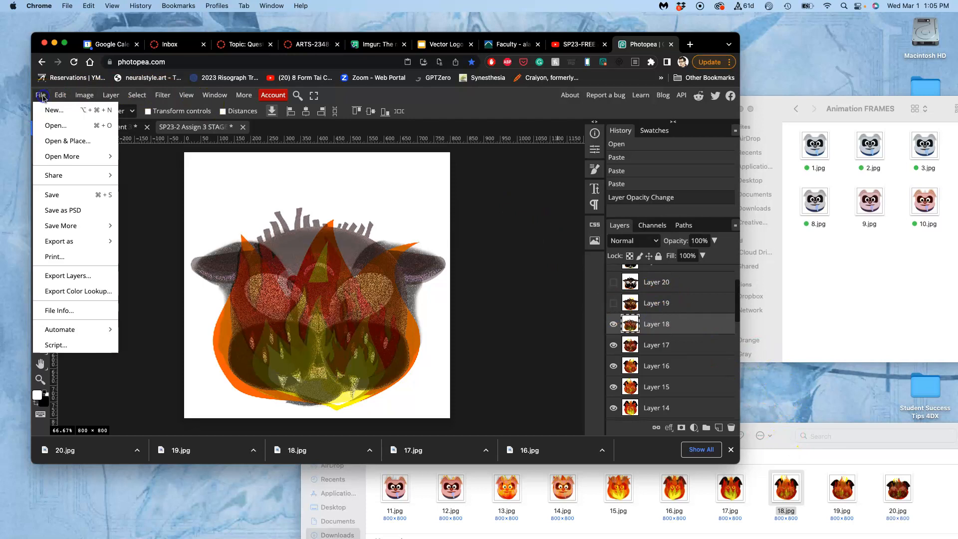
pyautogui.click(42, 96)
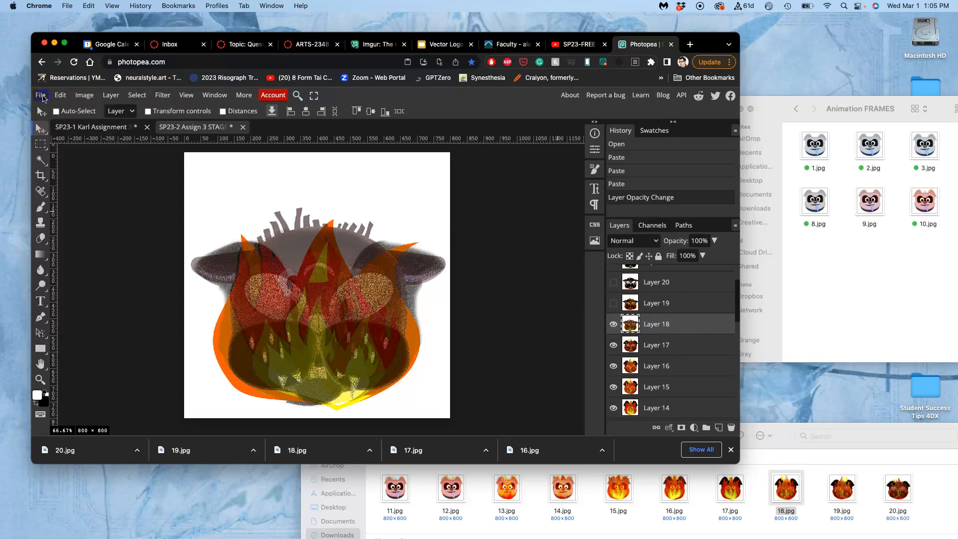
pyautogui.click(614, 303)
pyautogui.click(614, 303)
pyautogui.click(614, 324)
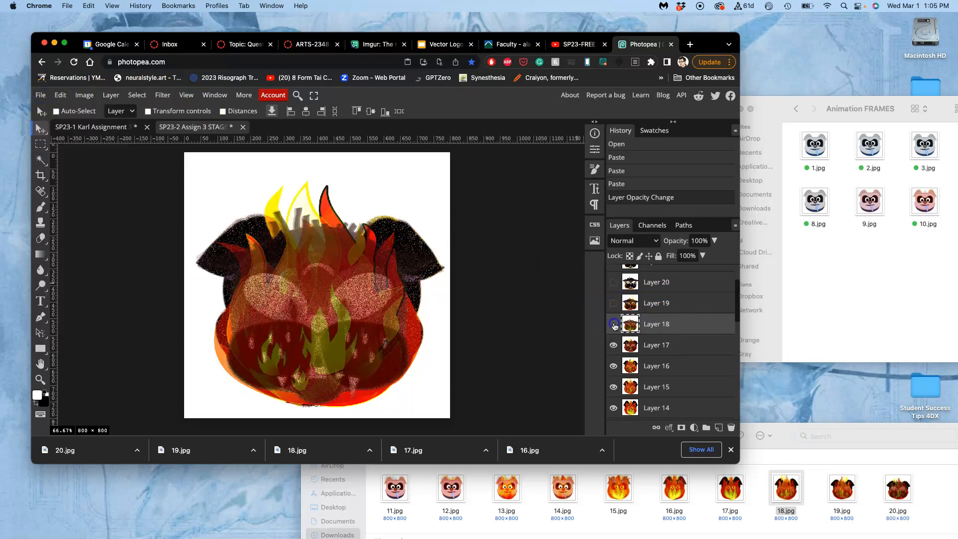
pyautogui.click(614, 303)
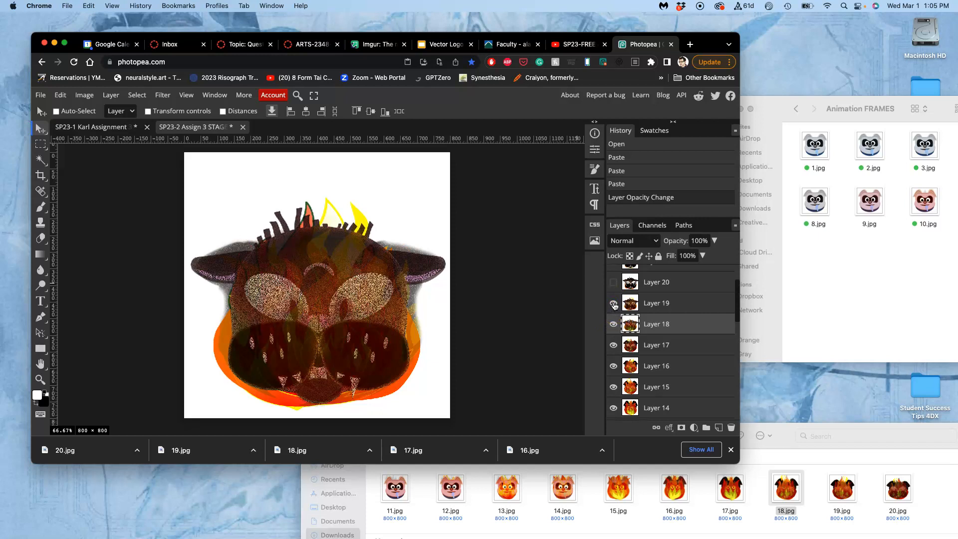
pyautogui.click(613, 303)
pyautogui.click(613, 325)
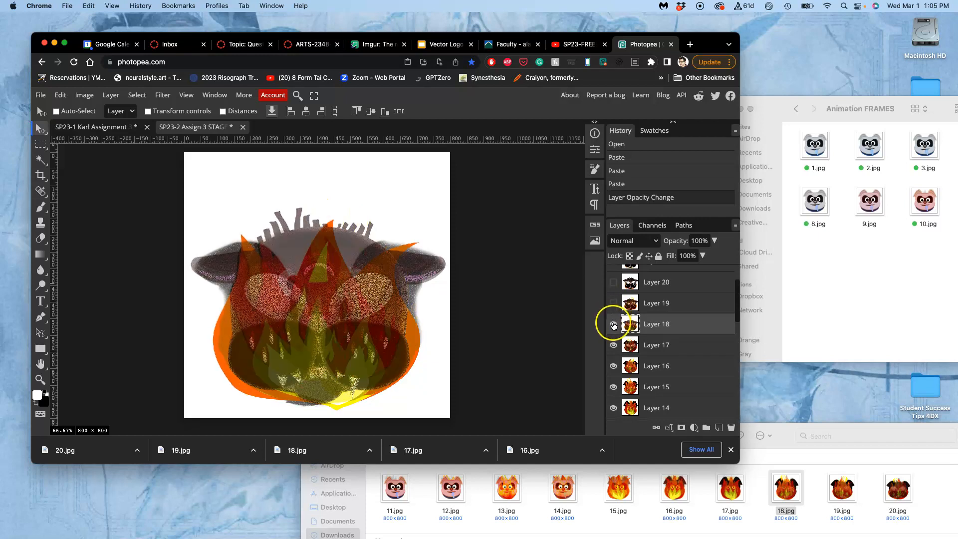
pyautogui.click(614, 325)
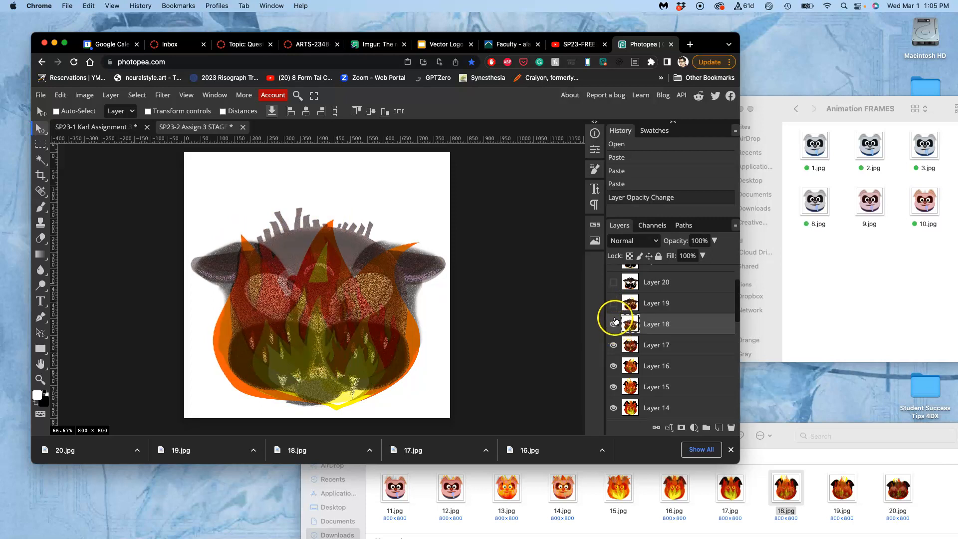
pyautogui.click(614, 303)
pyautogui.click(614, 303)
pyautogui.click(614, 325)
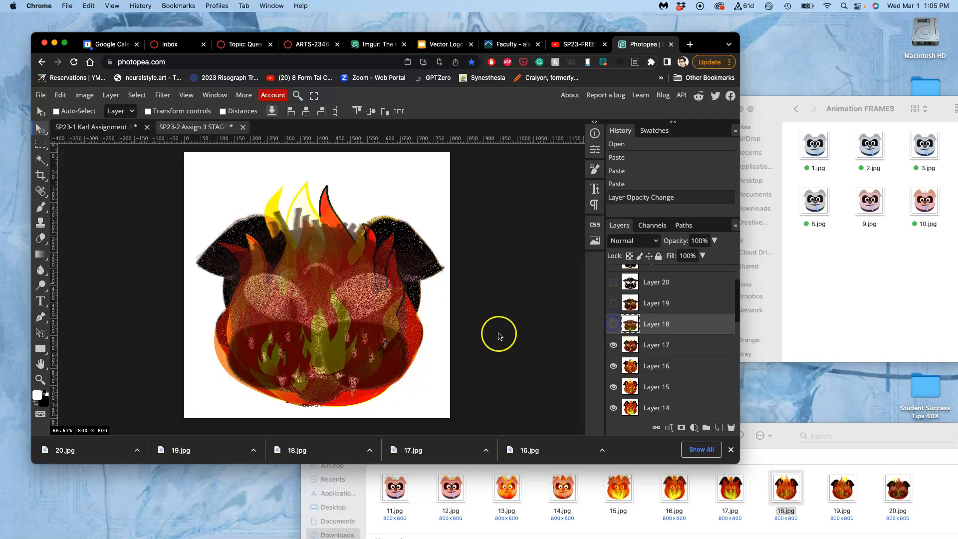
pyautogui.click(614, 325)
pyautogui.click(615, 304)
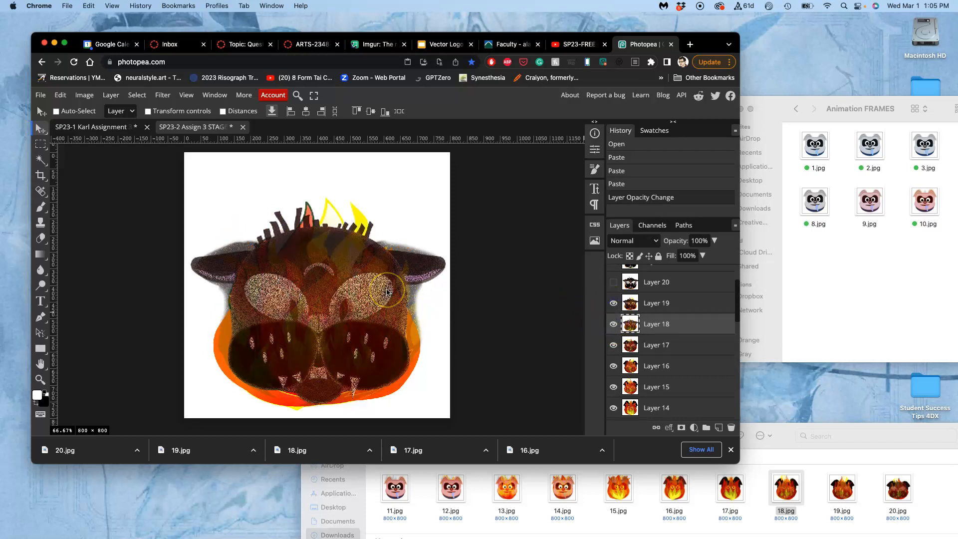
pyautogui.click(614, 304)
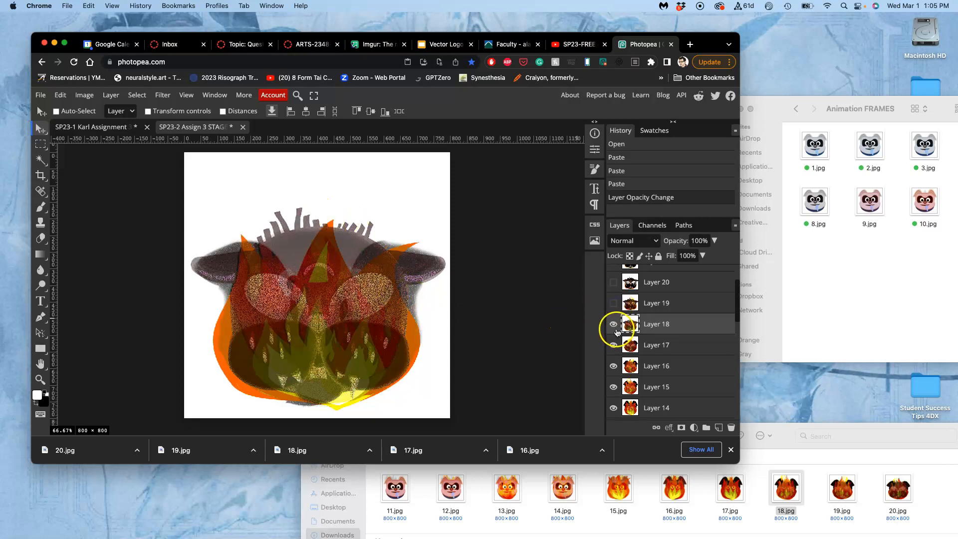
# Show Layer 19, select it, and reduce its opacity to 26%
pyautogui.click(614, 304)
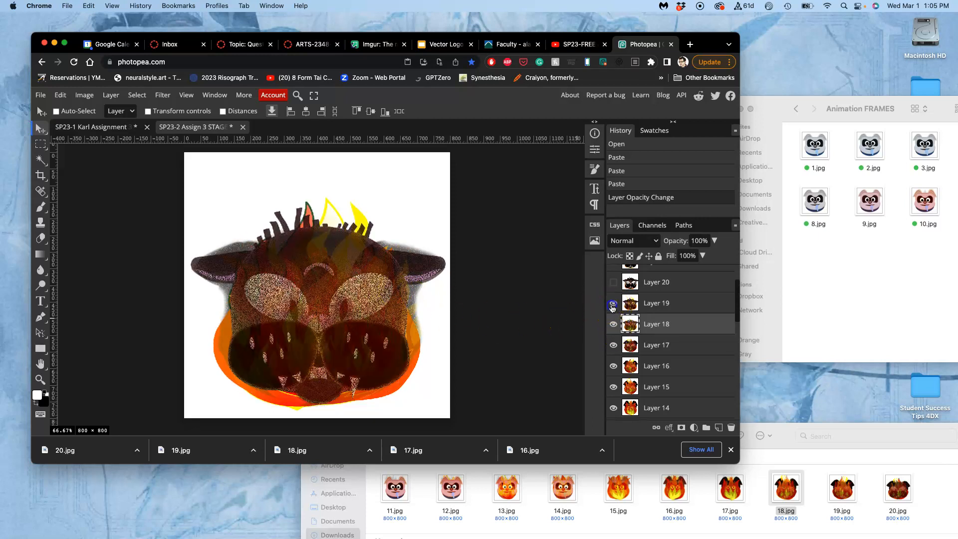
pyautogui.click(657, 308)
pyautogui.click(716, 241)
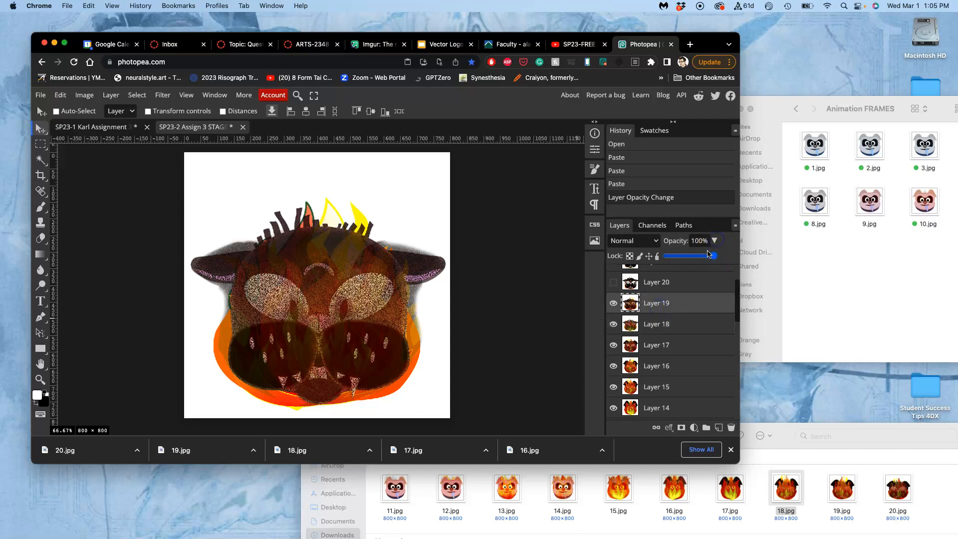
pyautogui.moveTo(711, 255); pyautogui.dragTo(683, 260)
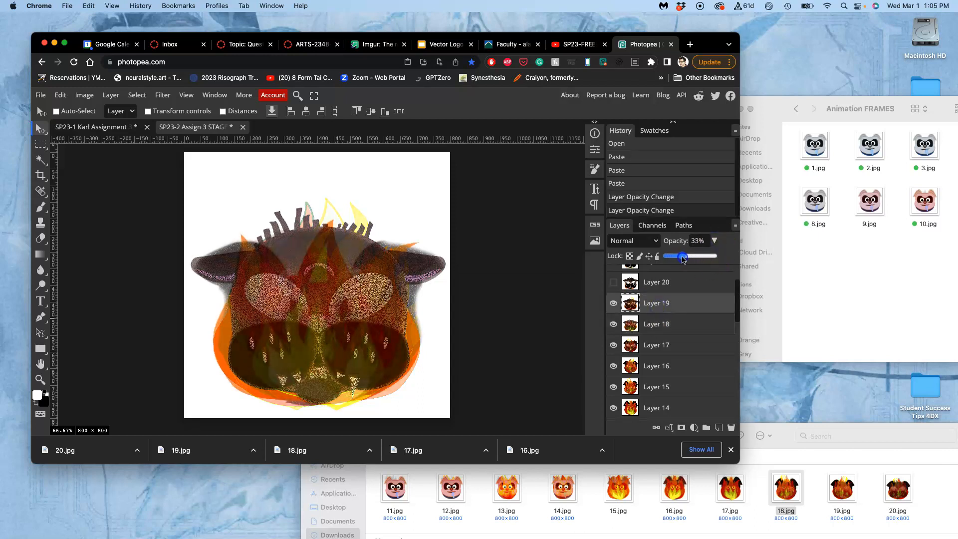
# Duplicate Layer 19 and set the copy's opacity to 100%
pyautogui.click(676, 300)
pyautogui.press('super+j')
pyautogui.click(716, 241)
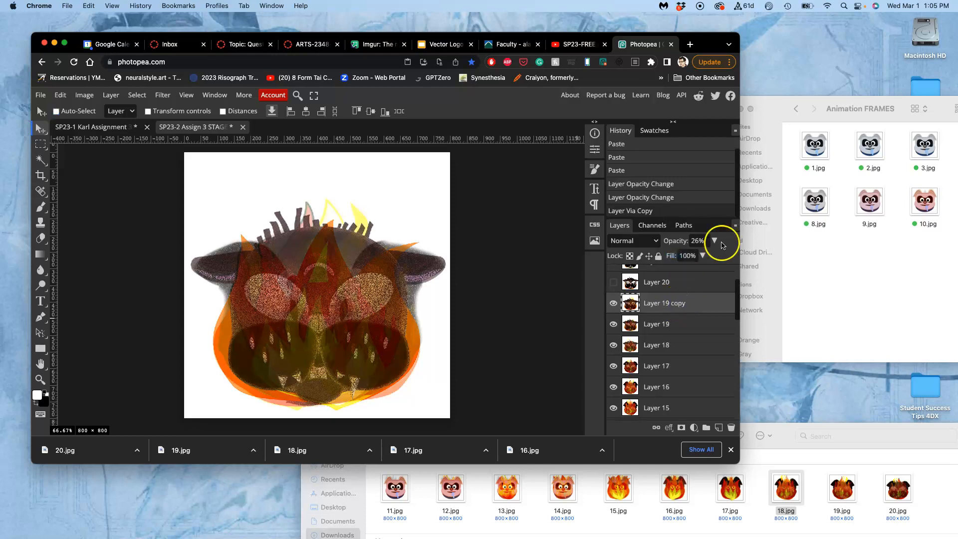
pyautogui.moveTo(679, 255); pyautogui.dragTo(713, 255)
pyautogui.click(627, 316)
# Compare the full-opacity Layer 19 copy with its neighbouring layers by switching their visibility, and leave the copy hidden
pyautogui.click(614, 283)
pyautogui.click(614, 303)
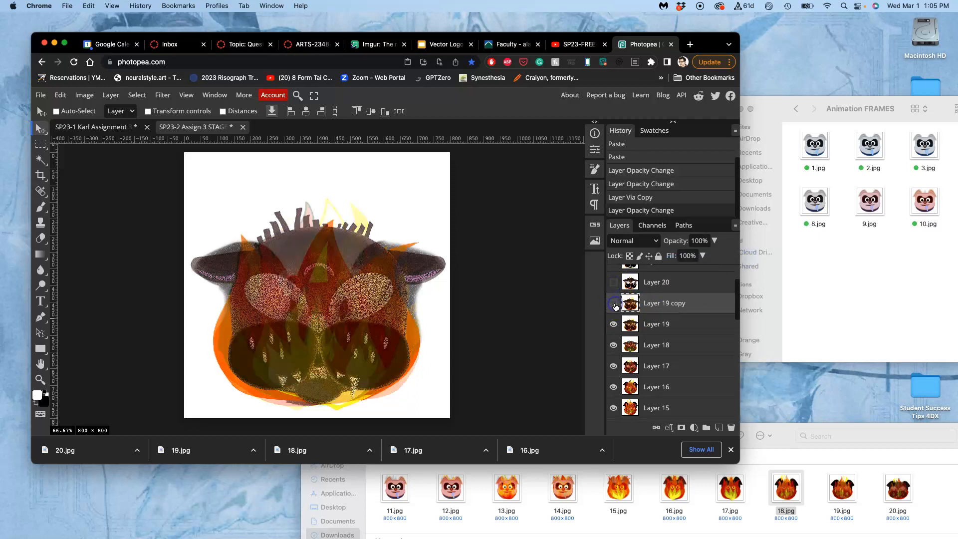
pyautogui.click(615, 329)
pyautogui.click(616, 333)
pyautogui.click(614, 304)
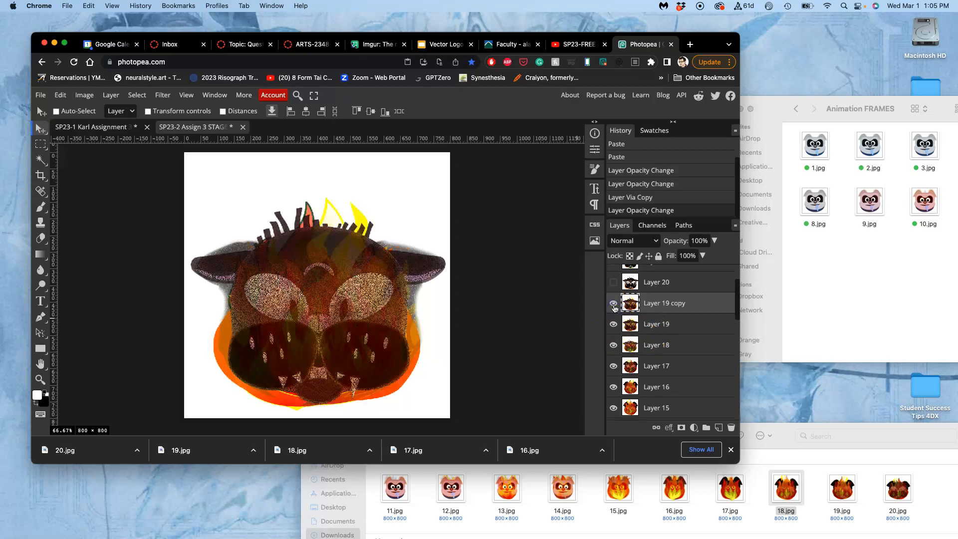
pyautogui.click(613, 292)
pyautogui.click(614, 304)
pyautogui.click(613, 283)
pyautogui.click(614, 304)
pyautogui.click(614, 303)
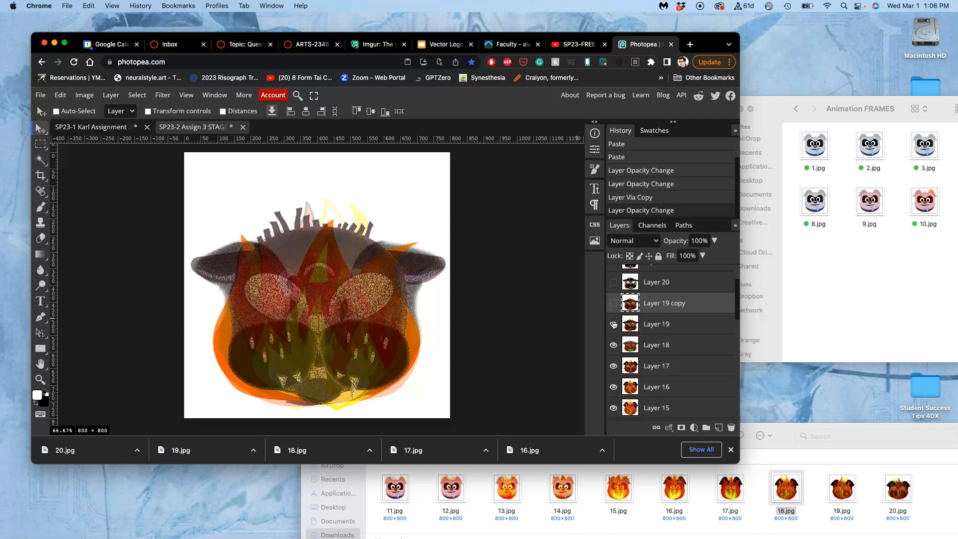
# Compare the semi-transparent Layer 19 blend with plain Layer 18 by hiding and showing the layers, with Layer 19 selected
pyautogui.click(614, 325)
pyautogui.click(613, 344)
pyautogui.click(614, 344)
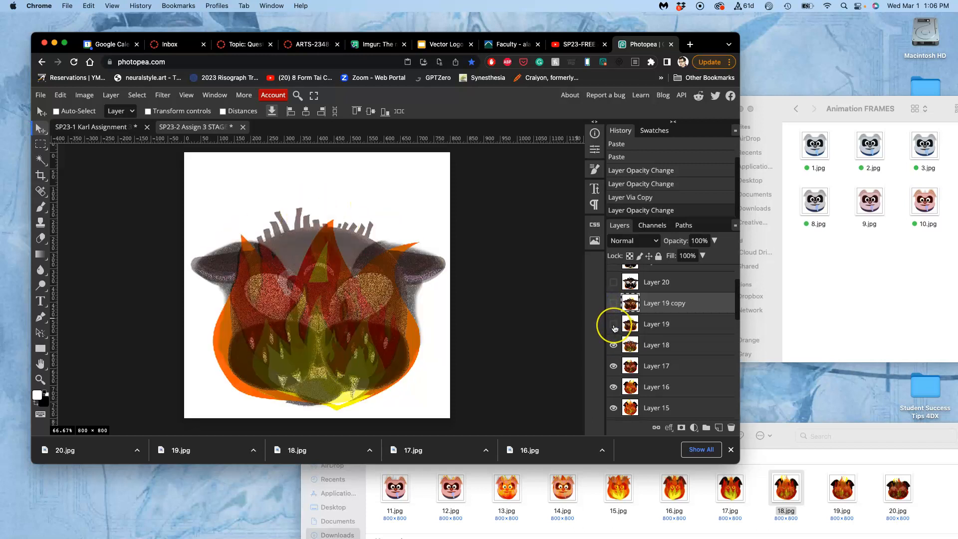
pyautogui.click(613, 325)
pyautogui.click(650, 325)
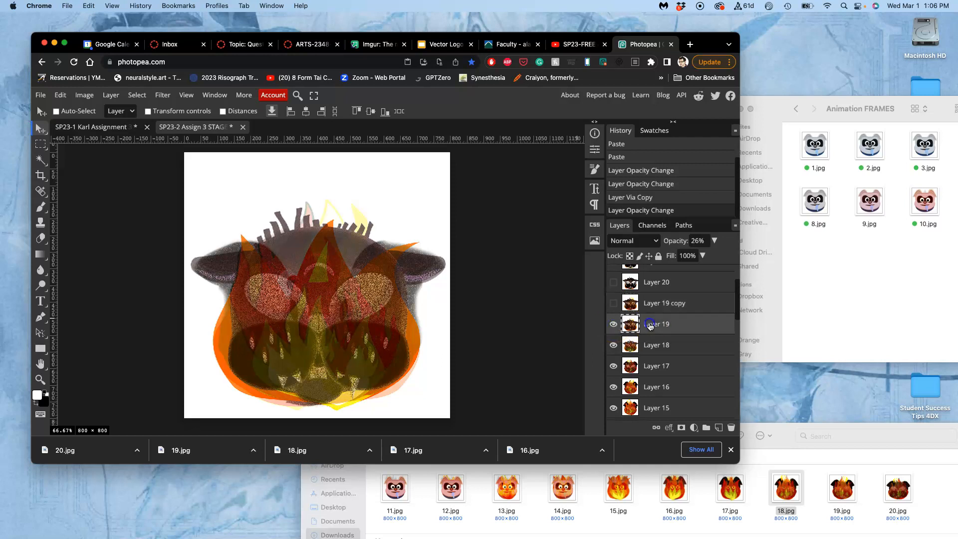
pyautogui.click(614, 324)
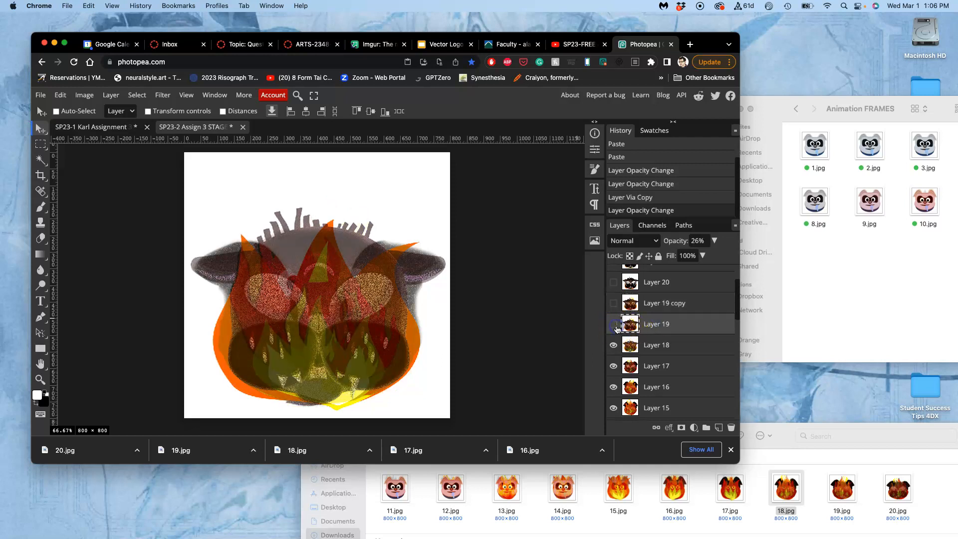
pyautogui.click(614, 325)
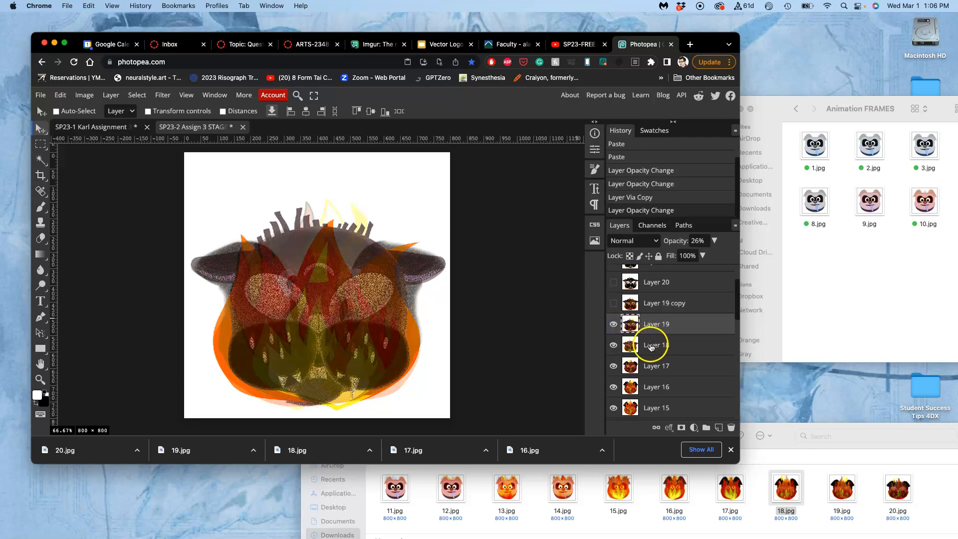
# Select Layer 18 and duplicate it directly beneath the semi-transparent Layer 19
pyautogui.click(651, 346)
pyautogui.click(651, 331)
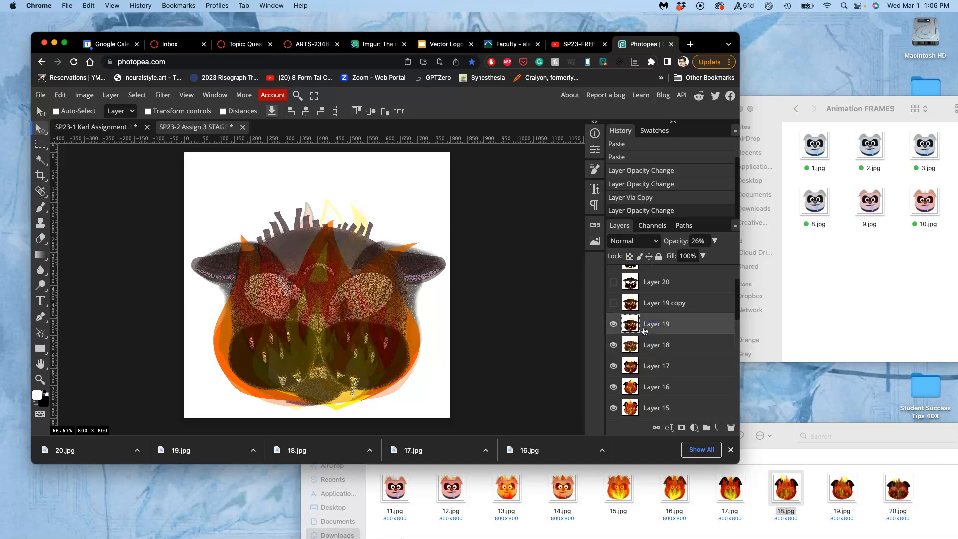
pyautogui.rightClick(617, 320)
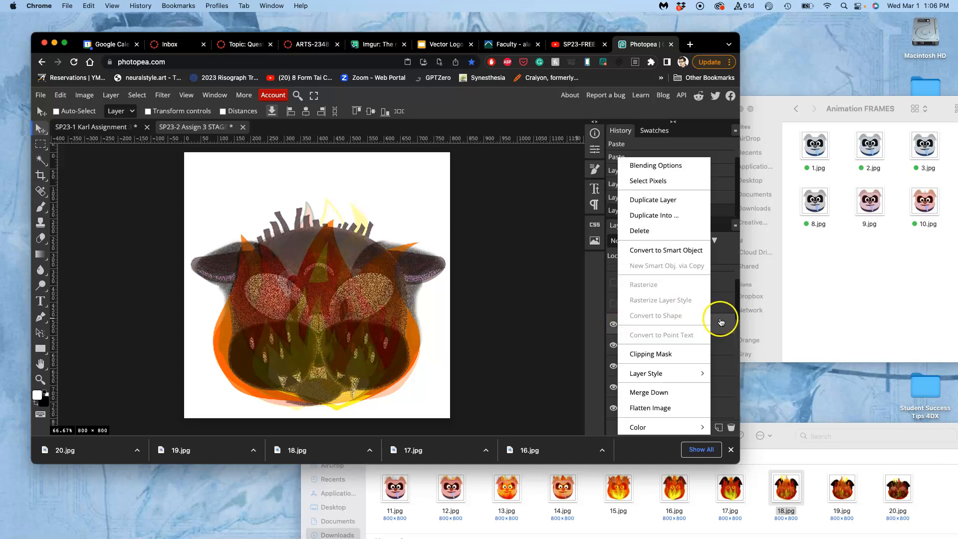
pyautogui.click(691, 335)
pyautogui.click(684, 346)
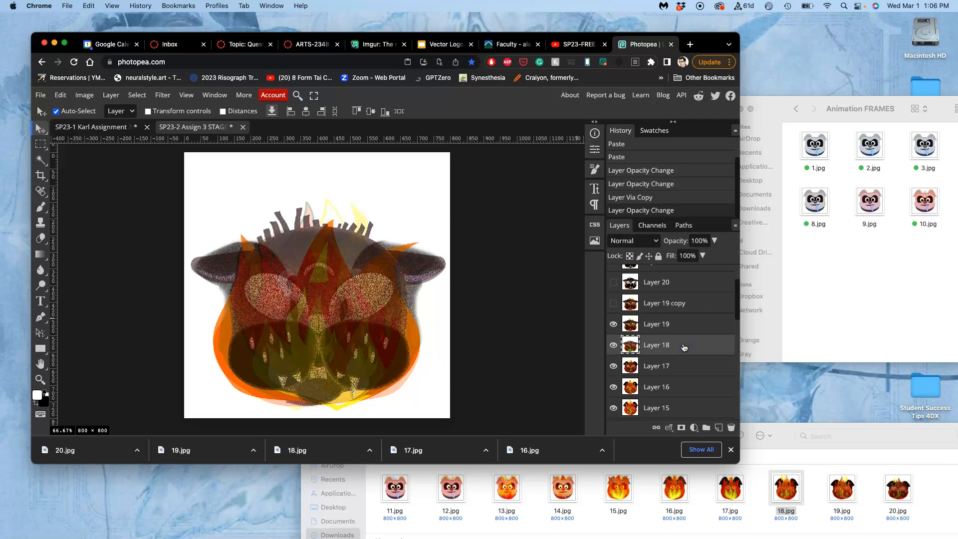
pyautogui.press('super+j')
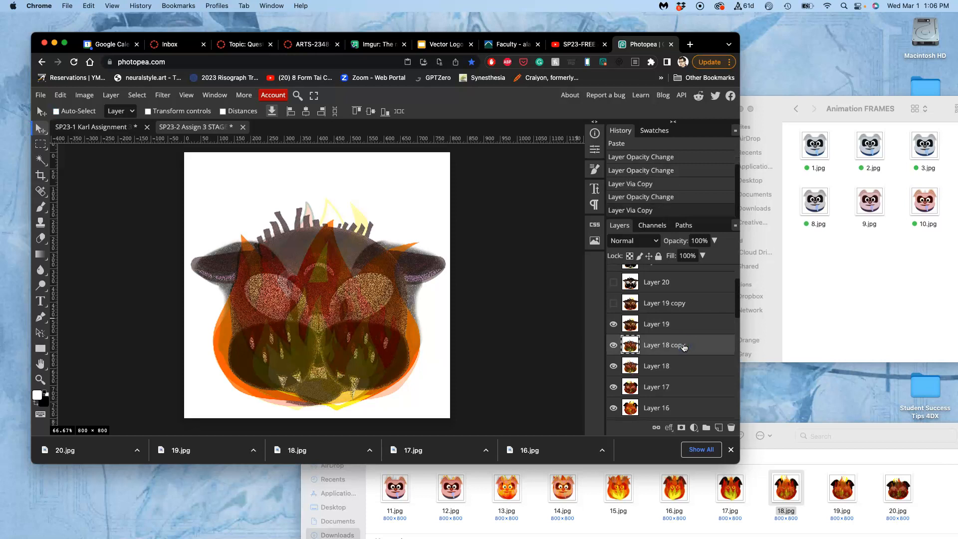